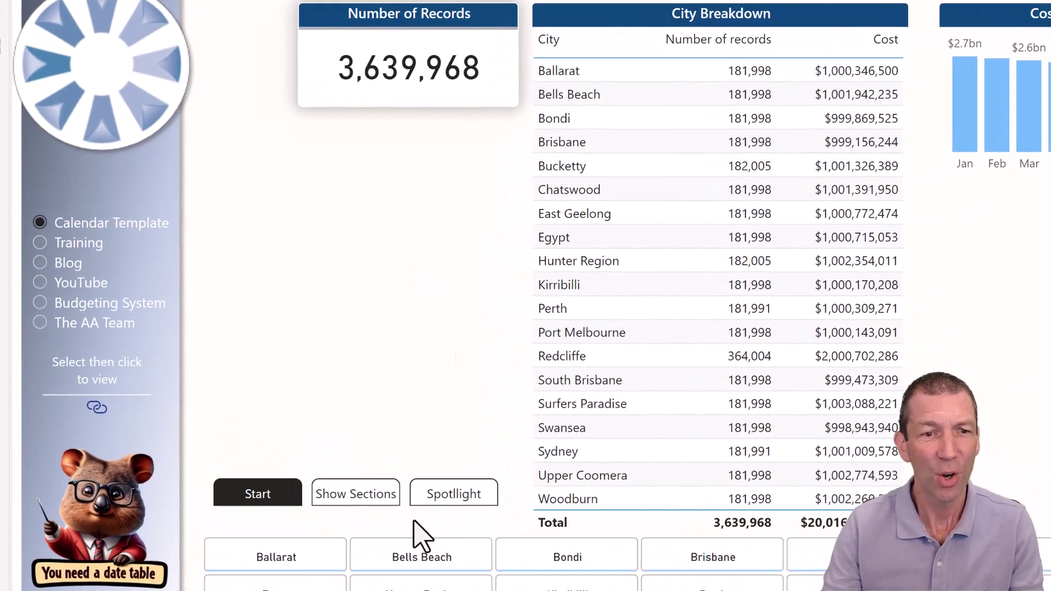
# Reveal the Sections slicer listing Bravo Export, DAX Studio, Live Exports, Underlying Data and Paginated Report
pyautogui.click(372, 495)
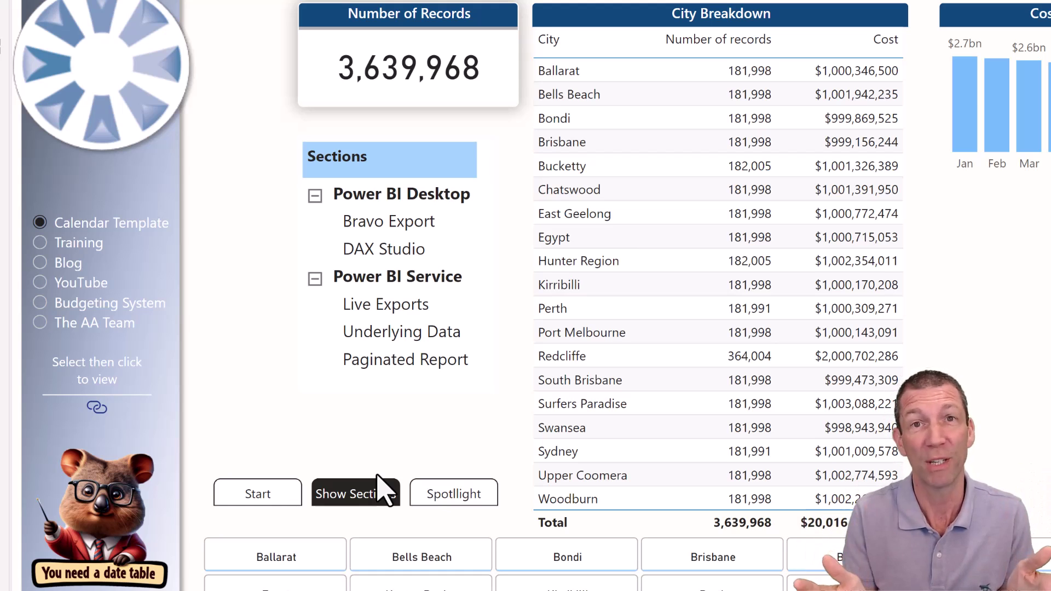
# Spotlight the Sections list, then exit Spotlight so the report returns to full brightness
pyautogui.click(451, 496)
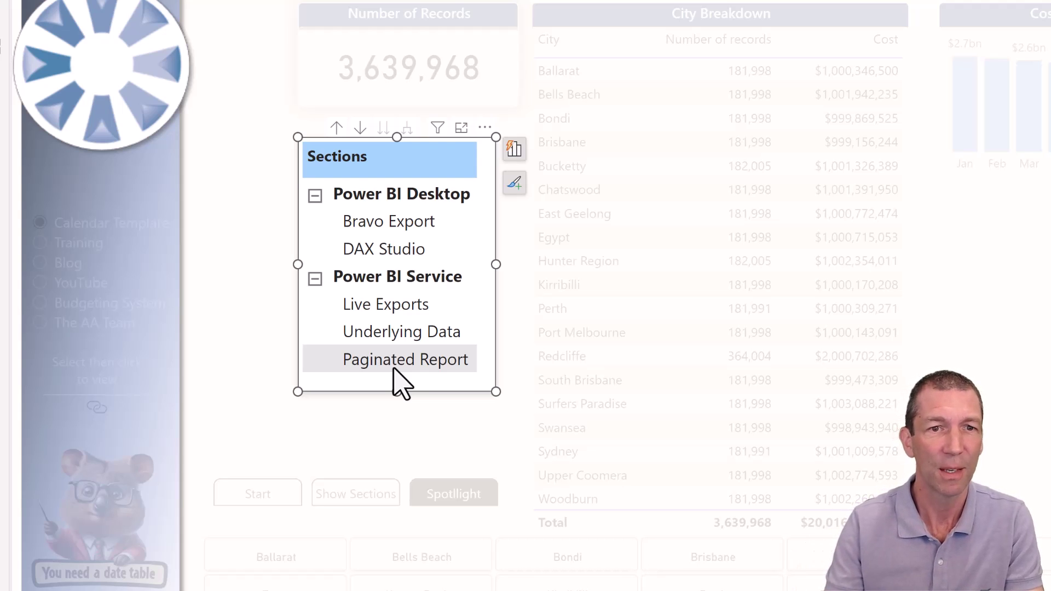
pyautogui.click(338, 435)
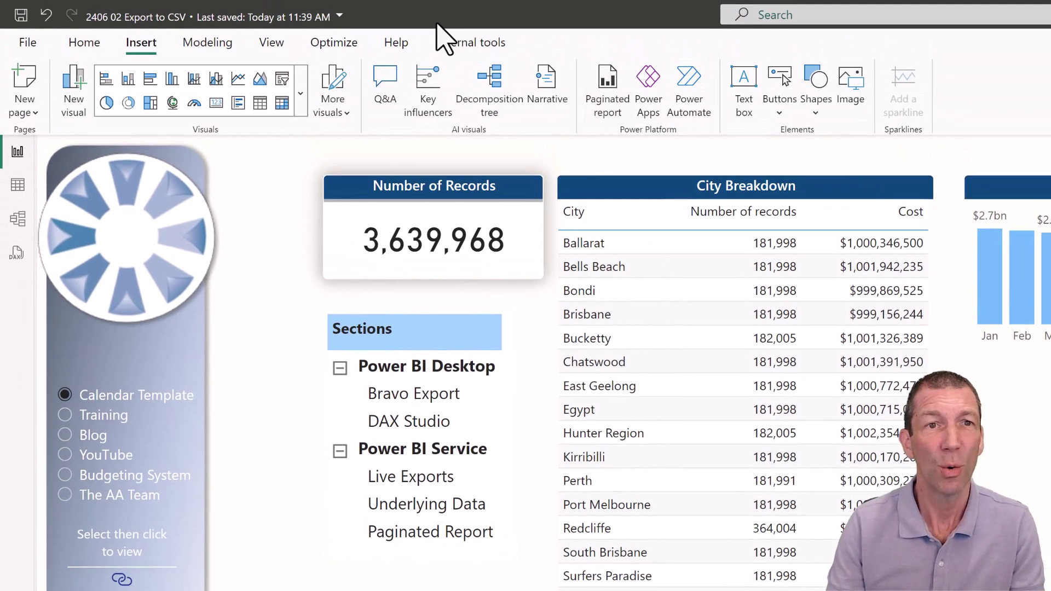
# Launch Bravo for Power BI from External tools against the 2406 02 Export to CSV model
pyautogui.click(463, 52)
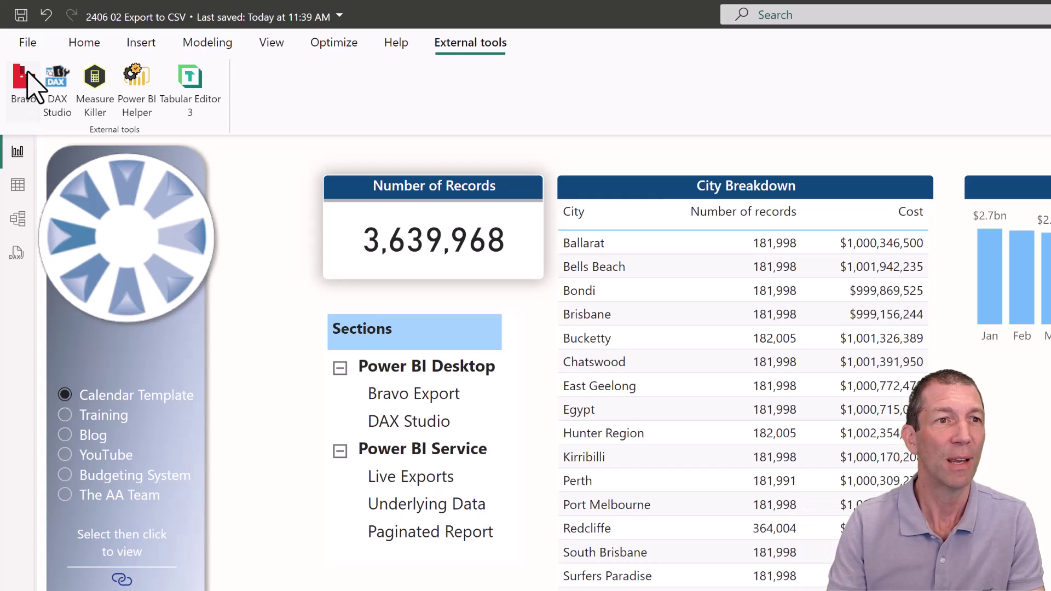
pyautogui.click(30, 85)
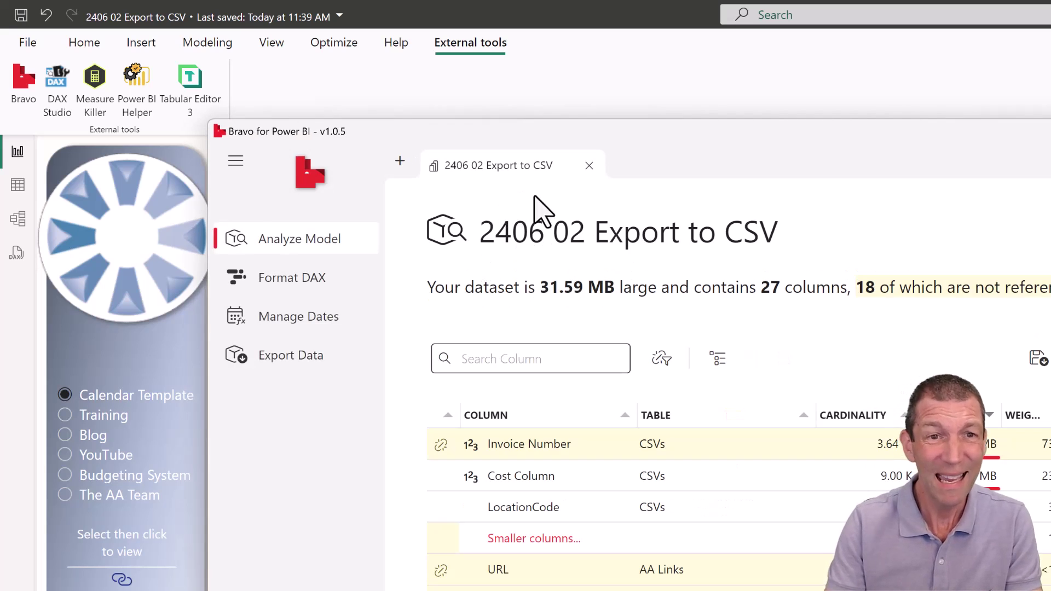
# Set up Bravo to export the CSVs table as CSV (Comma-separated values), then close Bravo
pyautogui.click(310, 356)
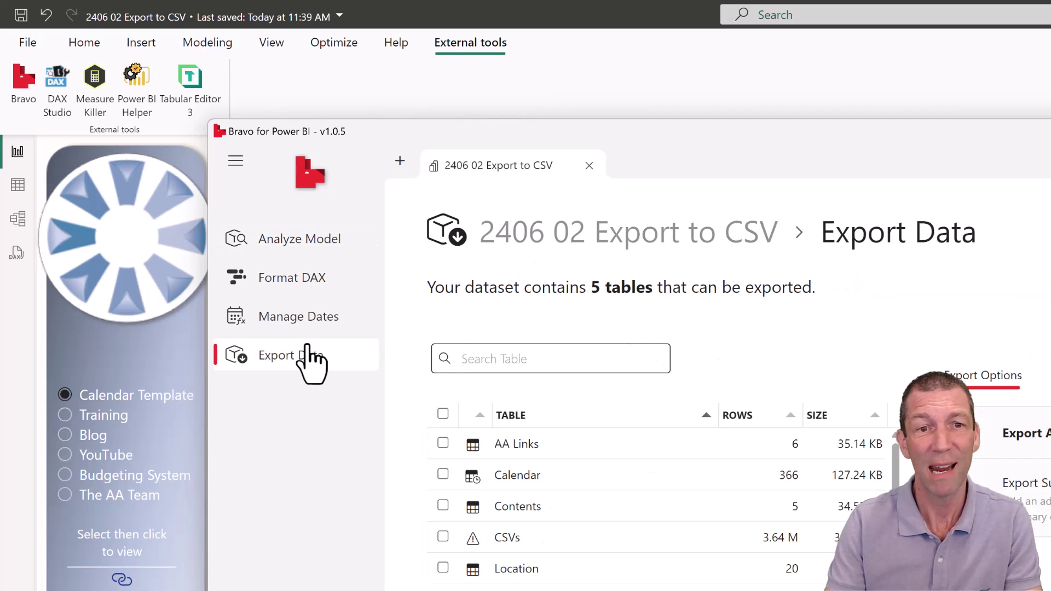
pyautogui.click(443, 536)
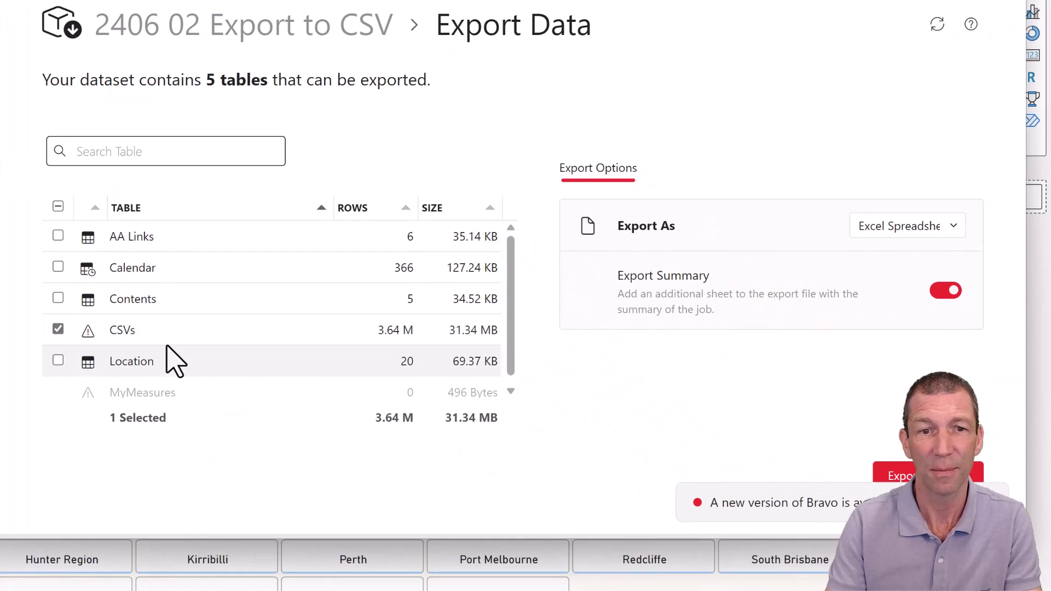
pyautogui.click(874, 225)
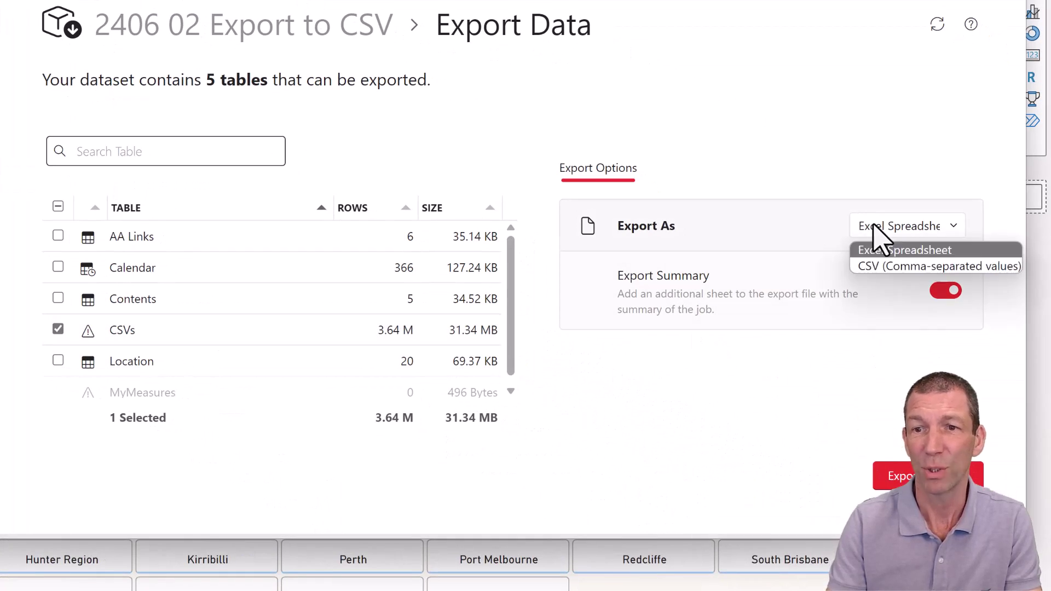
pyautogui.click(882, 266)
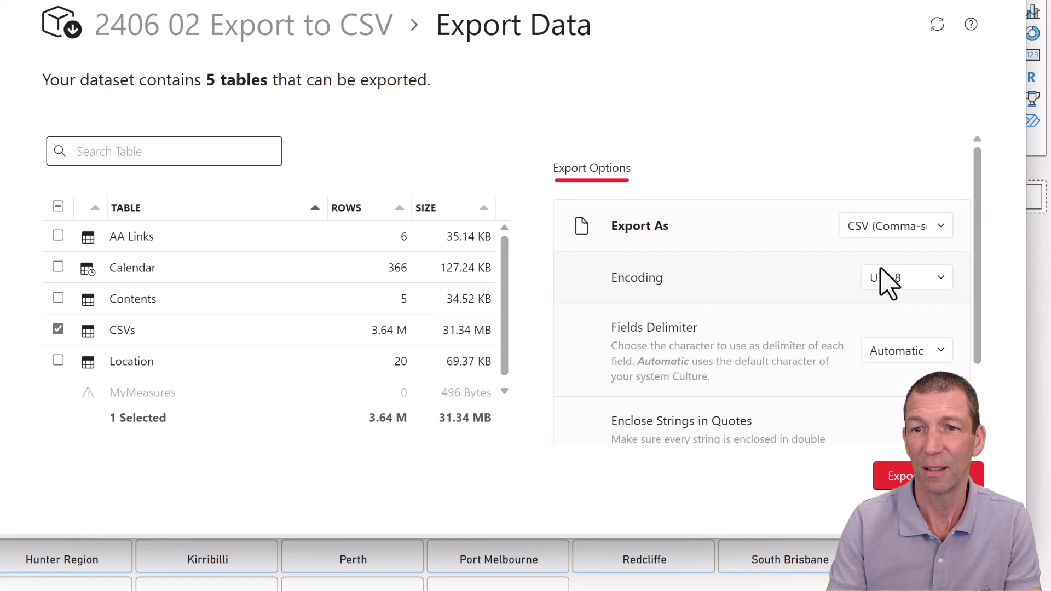
pyautogui.scroll(-2, 843, 377)
pyautogui.scroll(2, 835, 383)
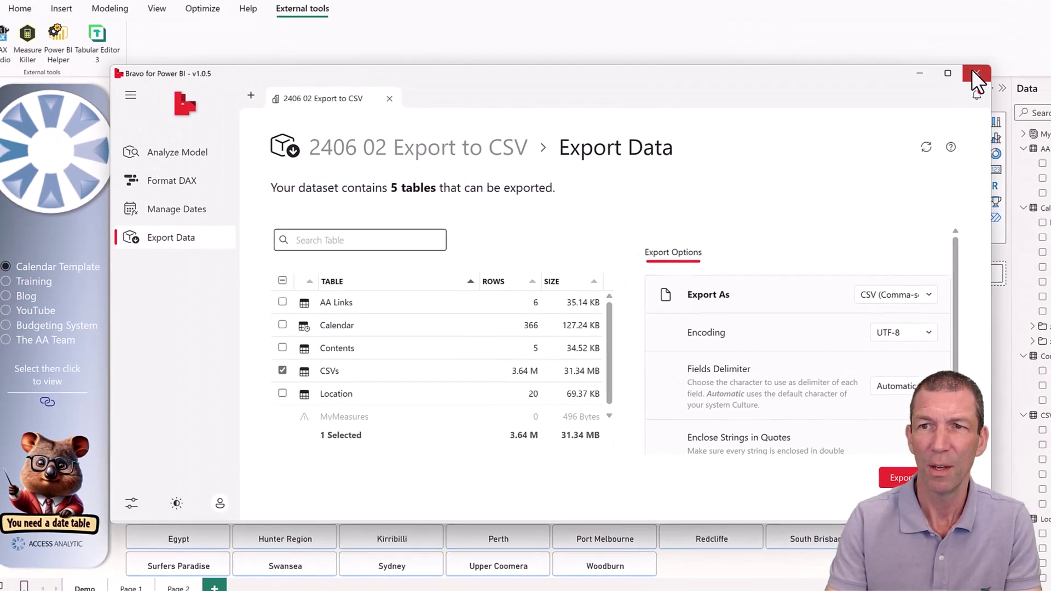
pyautogui.click(973, 73)
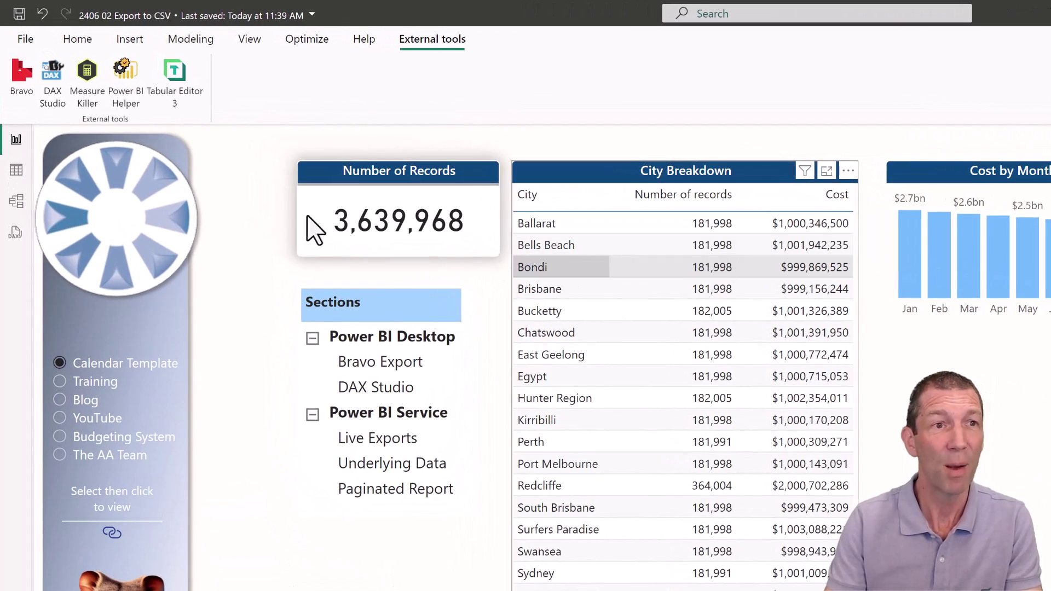
# Start DAX Studio connected to the 2406 02 Export to CSV model
pyautogui.click(52, 83)
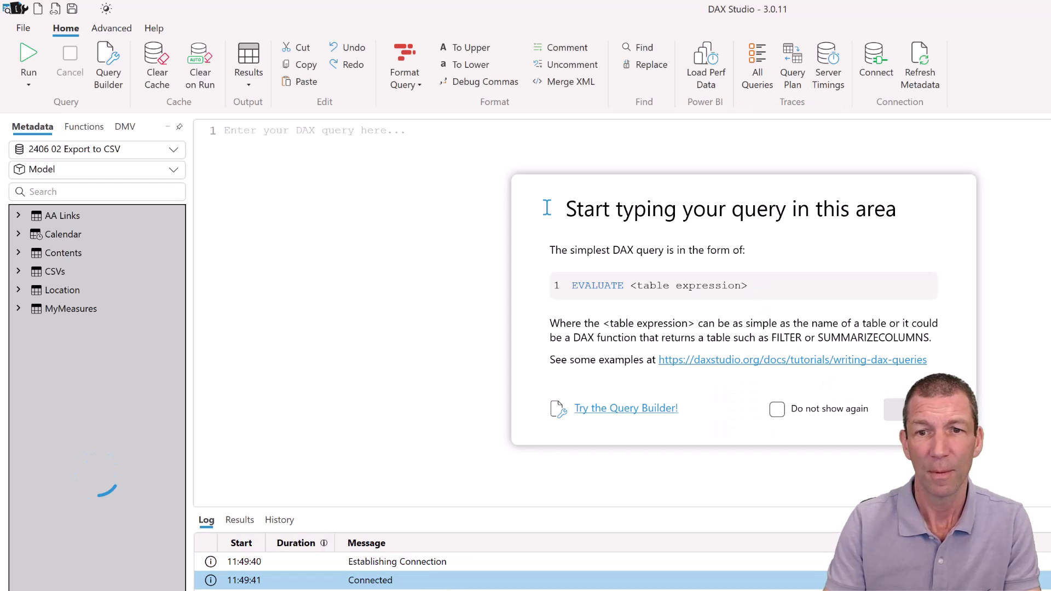
# In Query Builder, add the Invoice Number, Date and LocationCode columns plus the Cost measure
pyautogui.click(898, 406)
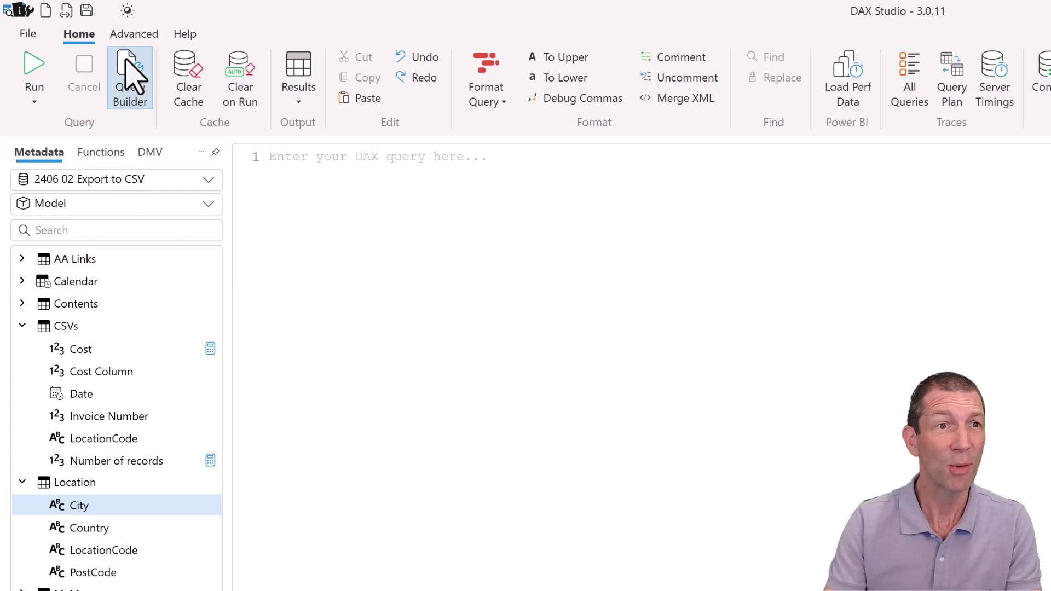
pyautogui.click(128, 63)
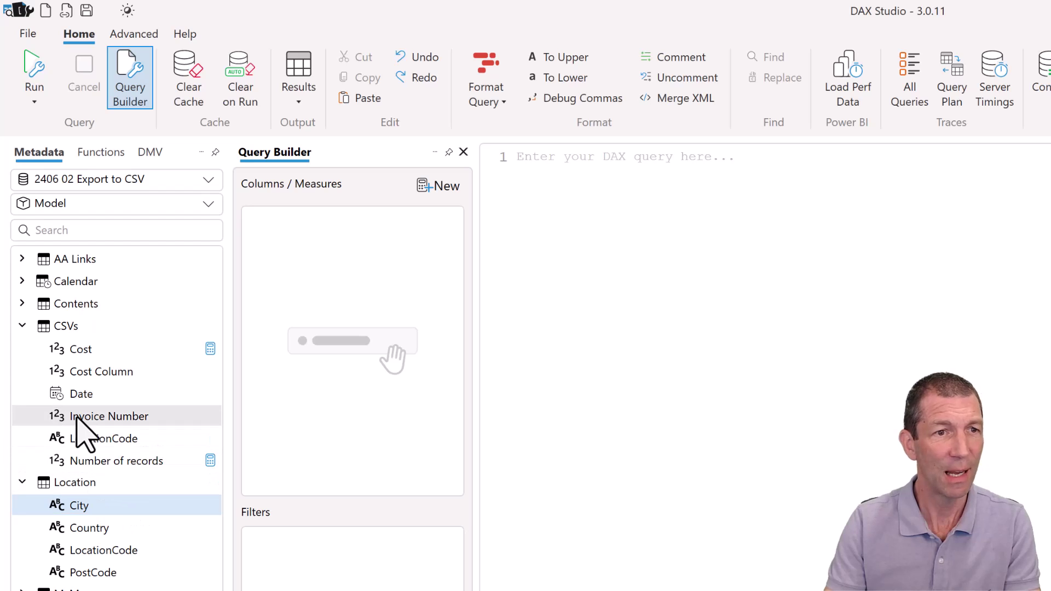
pyautogui.moveTo(77, 418); pyautogui.dragTo(308, 280)
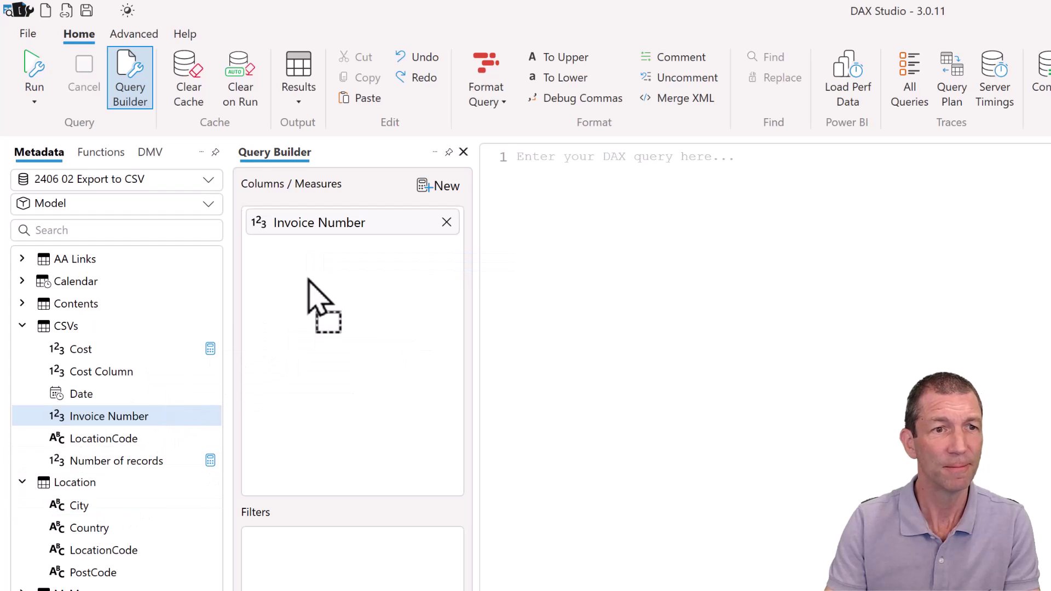
pyautogui.moveTo(108, 396); pyautogui.dragTo(322, 286)
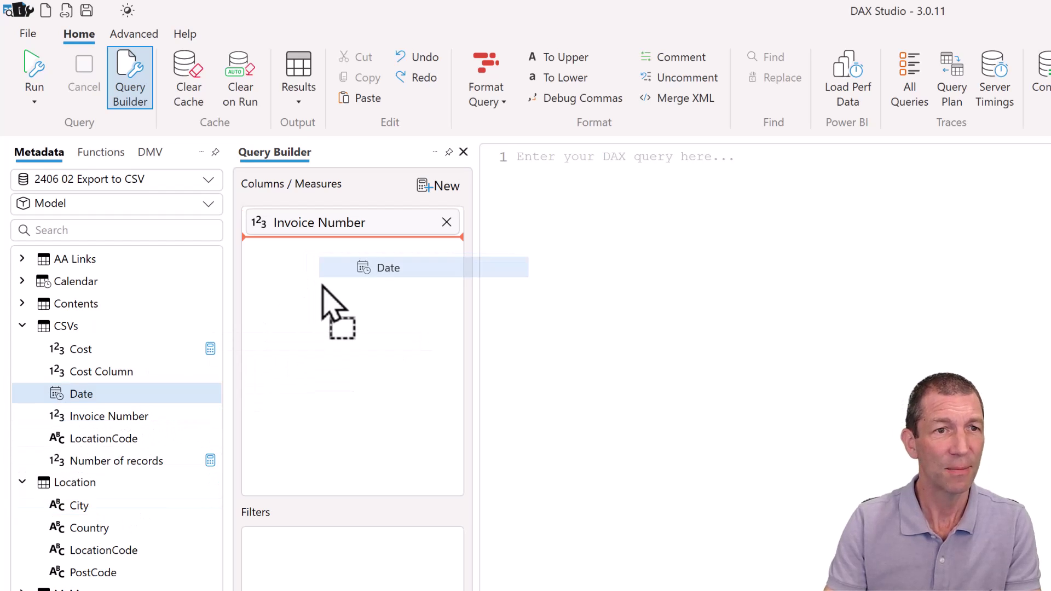
pyautogui.moveTo(322, 286); pyautogui.dragTo(323, 289)
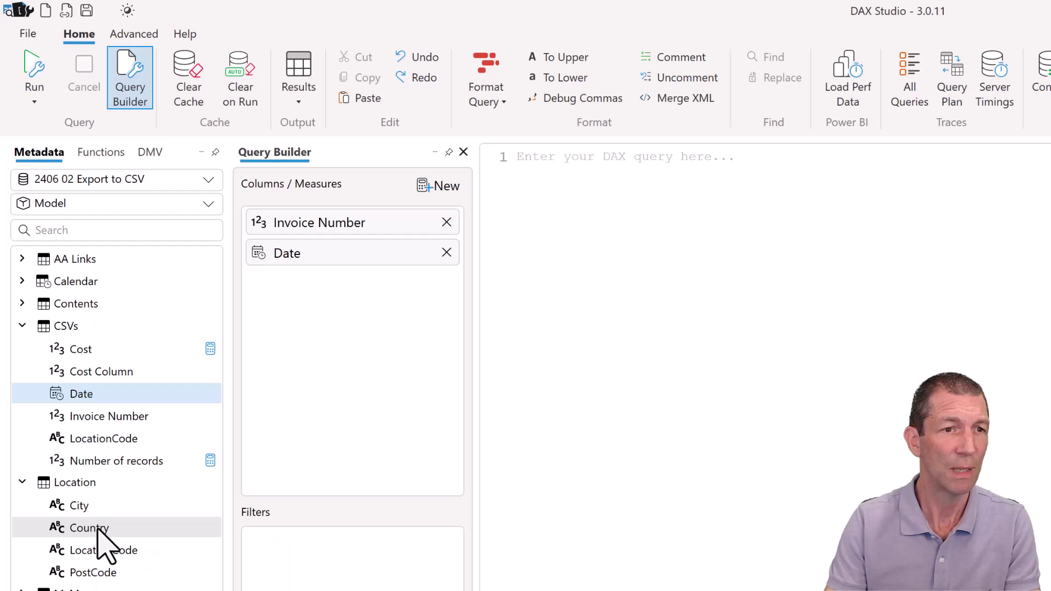
pyautogui.moveTo(96, 554); pyautogui.dragTo(300, 357)
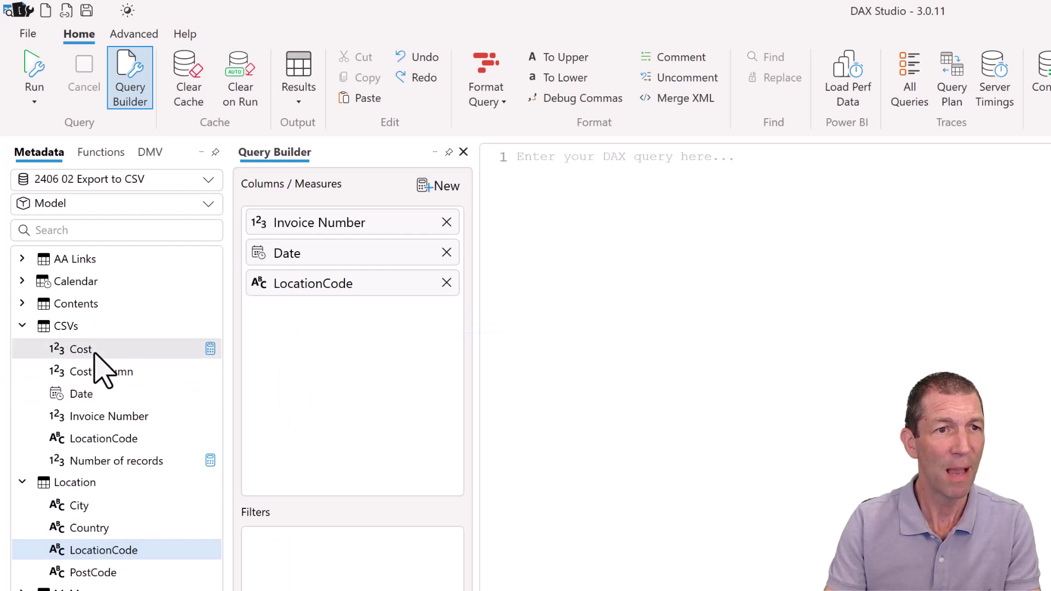
pyautogui.moveTo(94, 354); pyautogui.dragTo(320, 359)
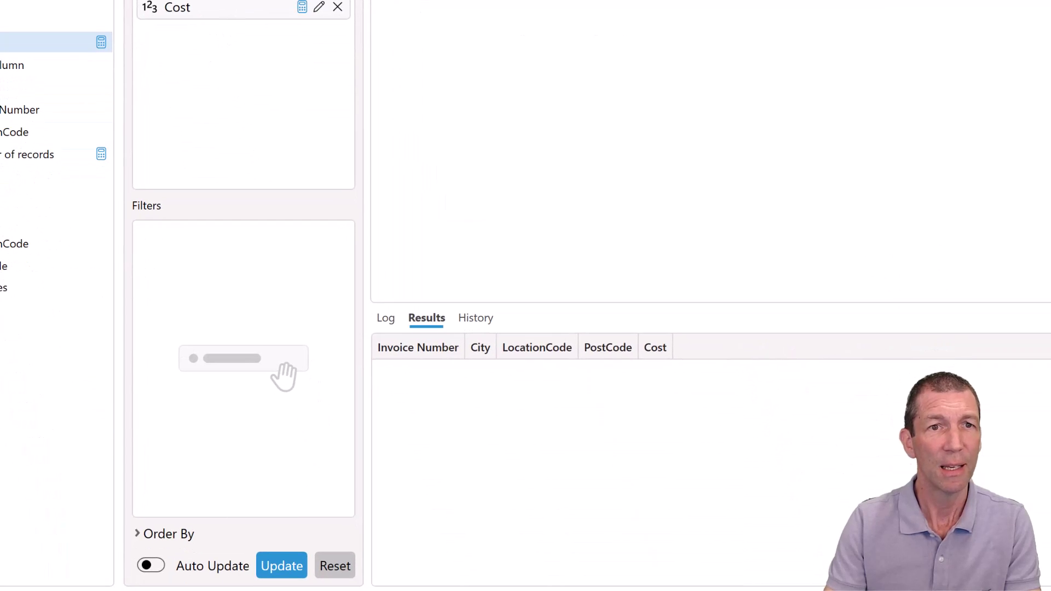
# Generate and run the SUMMARIZECOLUMNS query, then view the Export Data options and cancel
pyautogui.click(288, 569)
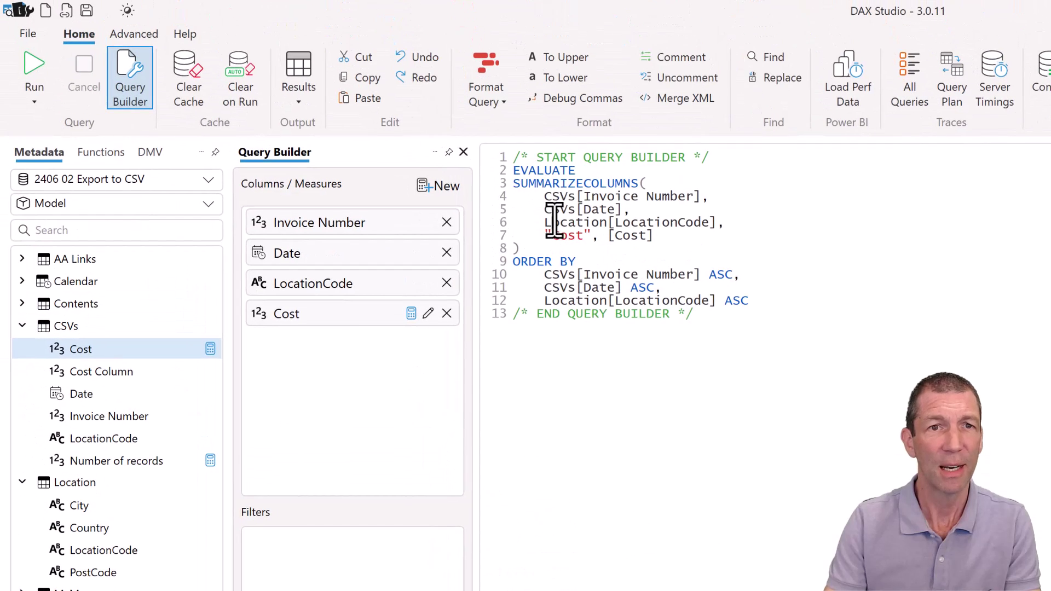
pyautogui.click(35, 72)
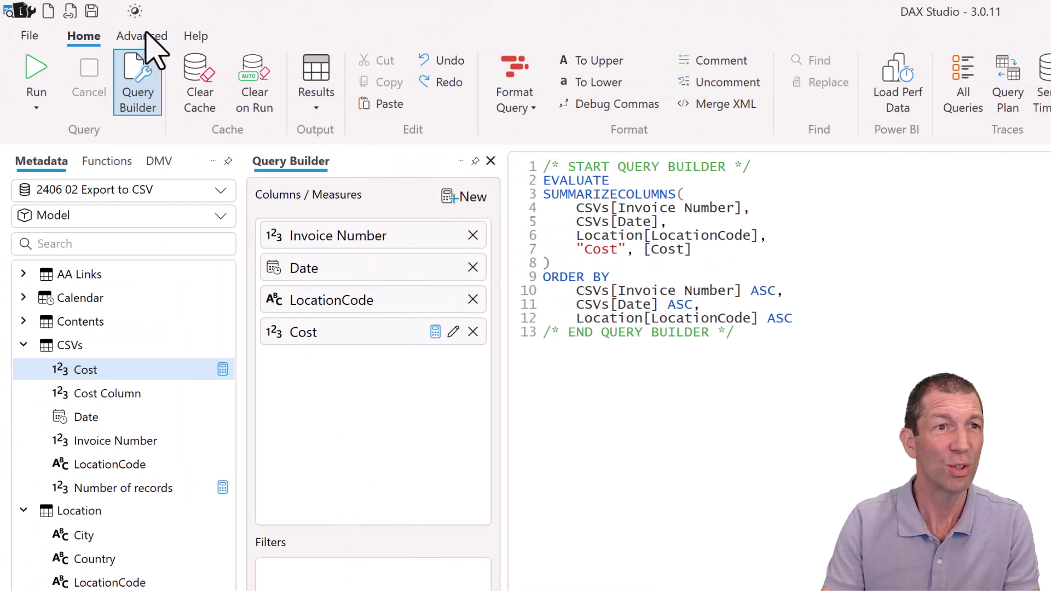
pyautogui.click(144, 37)
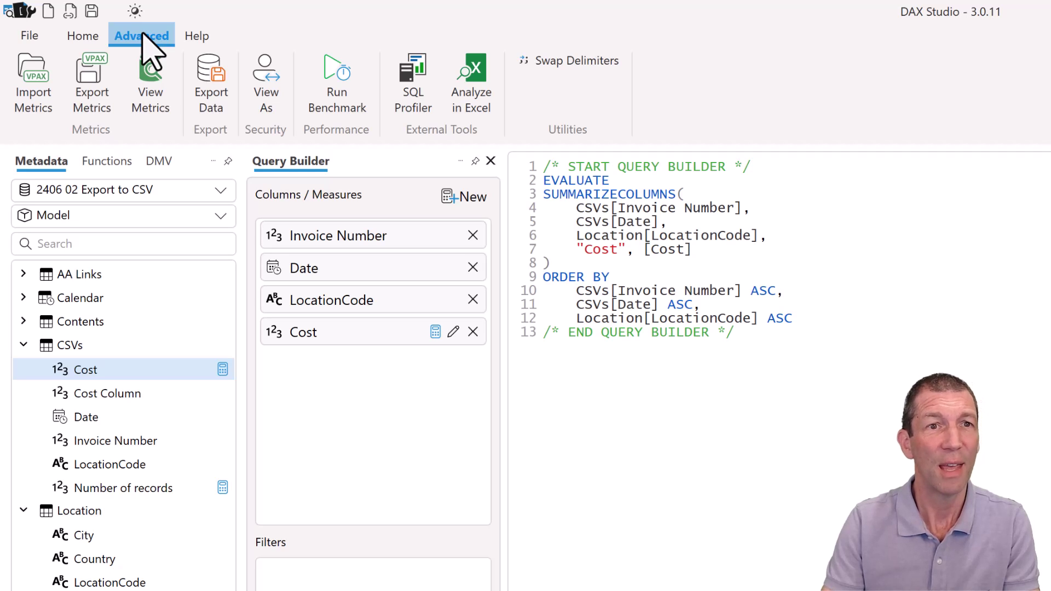
pyautogui.click(223, 91)
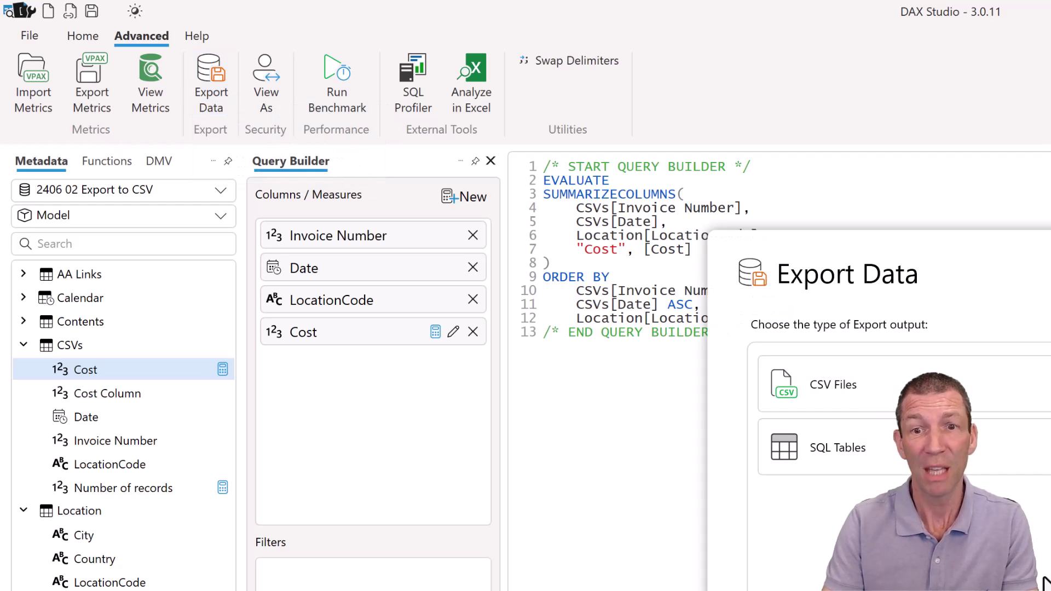
pyautogui.press('Escape')
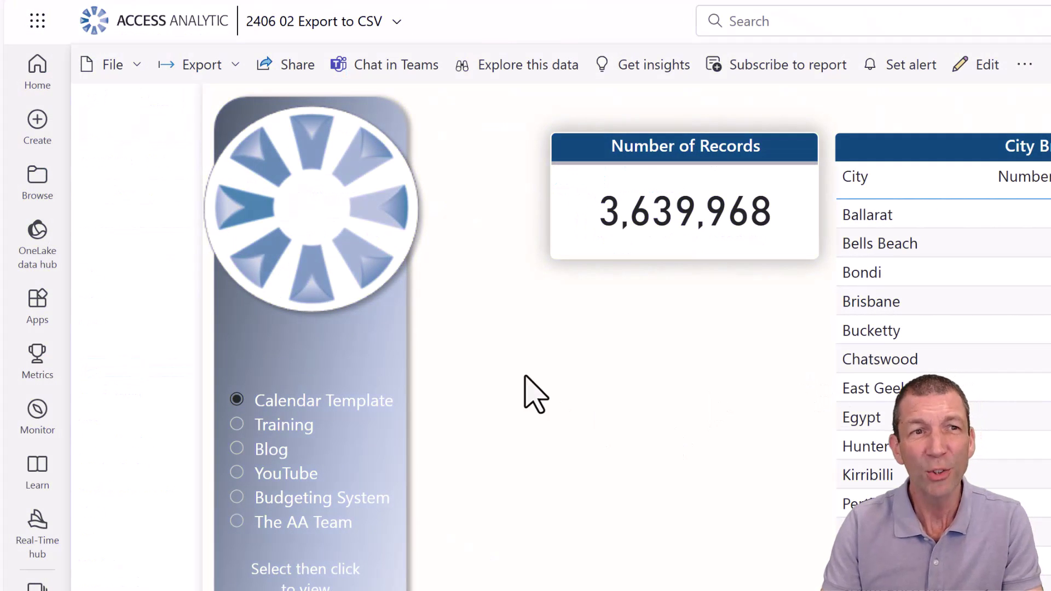
# Create an Analyze in Excel workbook from the report and open it in Excel for the web
pyautogui.click(235, 65)
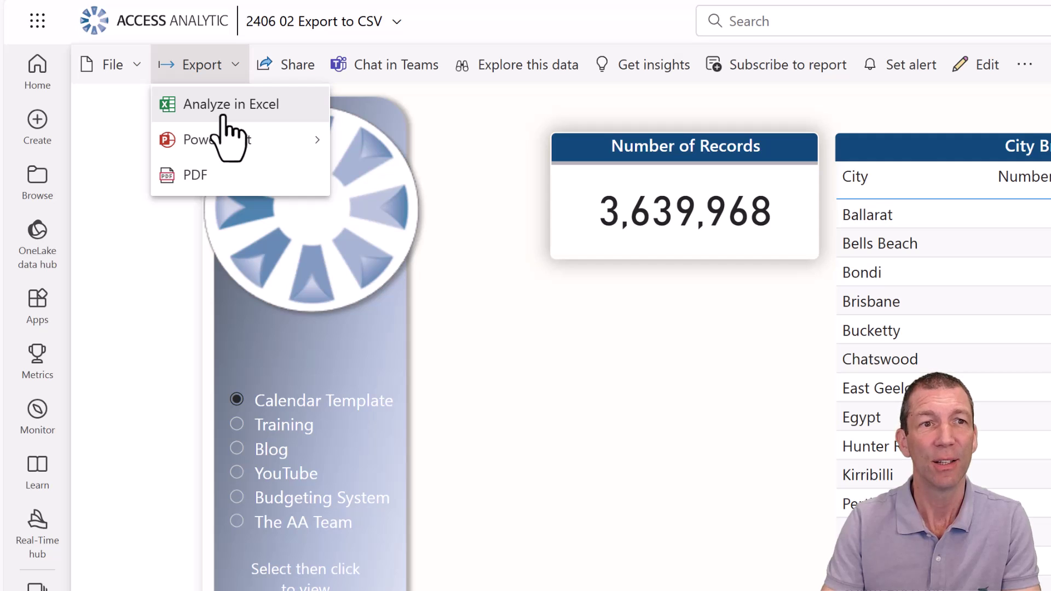
pyautogui.press('Escape')
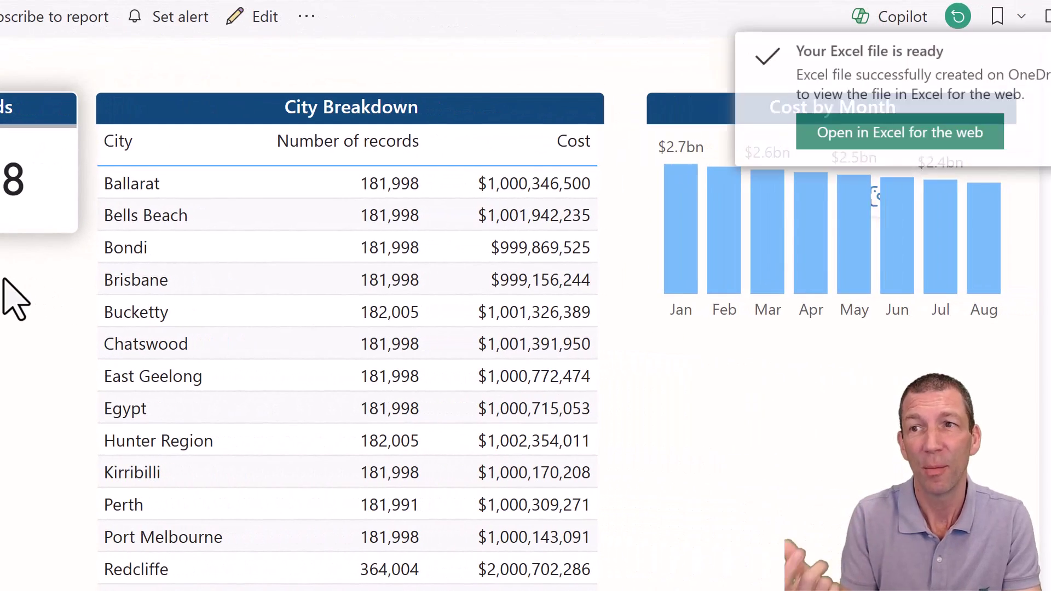
pyautogui.click(903, 143)
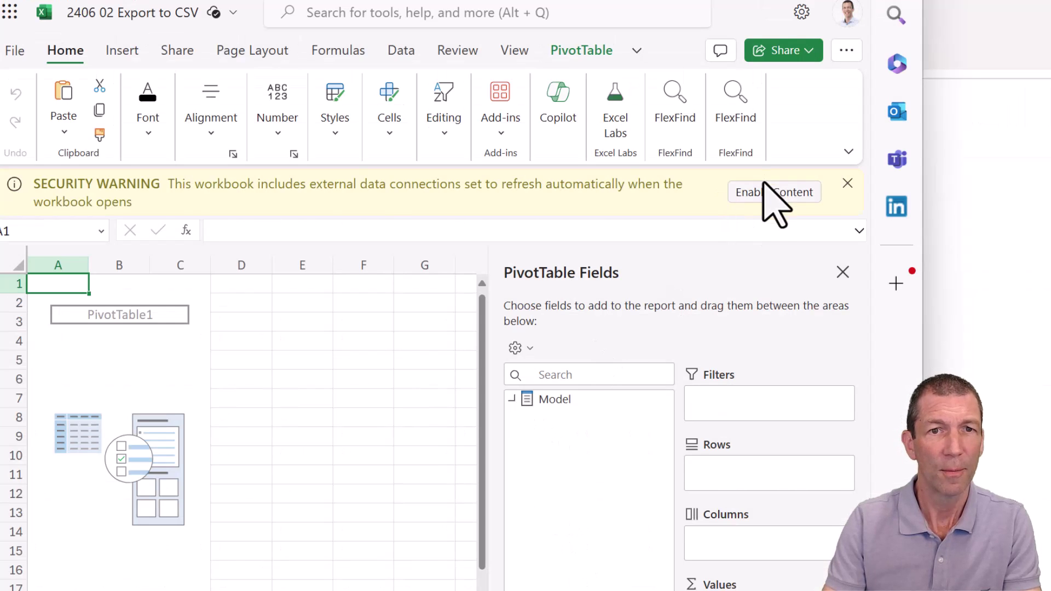
# Enable the data refresh and build a PivotTable of Cost by Calendar Date, with Invoice Number removed
pyautogui.click(766, 189)
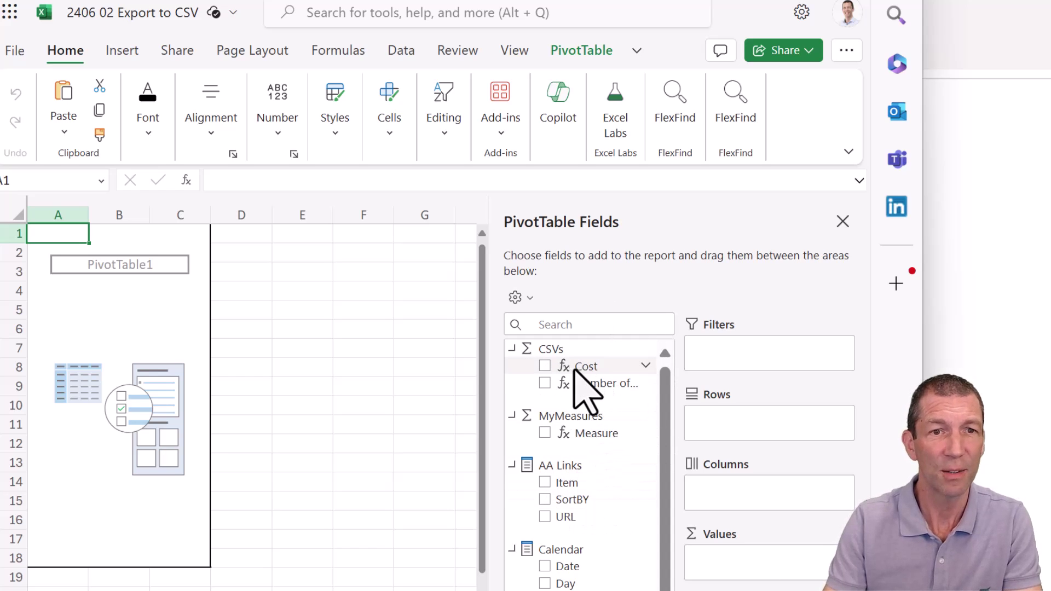
pyautogui.moveTo(575, 368); pyautogui.dragTo(772, 570)
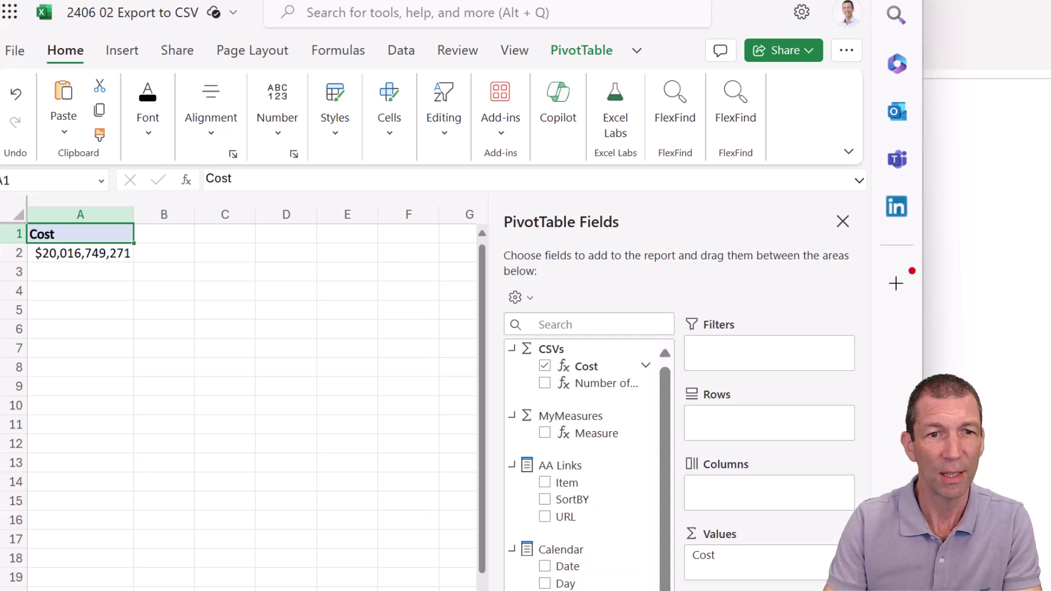
pyautogui.moveTo(569, 568); pyautogui.dragTo(781, 422)
pyautogui.moveTo(798, 201); pyautogui.dragTo(798, 201)
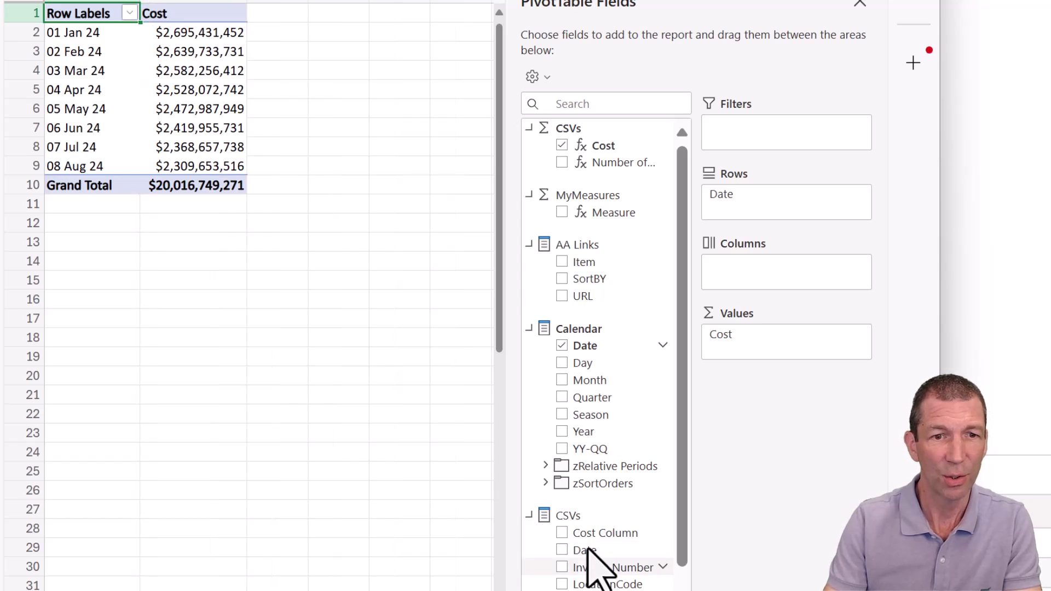
pyautogui.moveTo(594, 570); pyautogui.dragTo(782, 196)
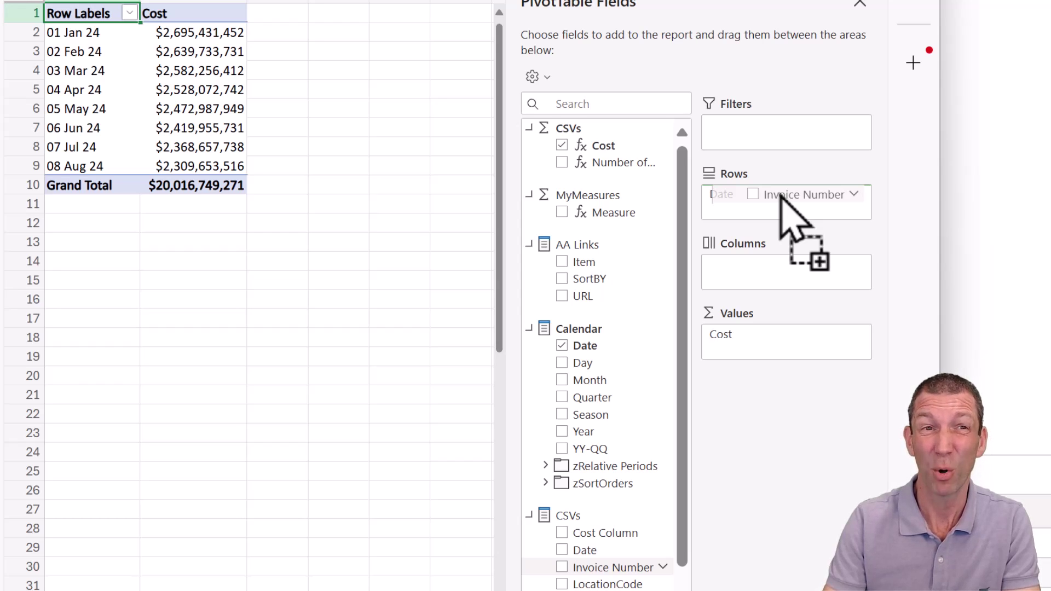
pyautogui.moveTo(781, 196); pyautogui.dragTo(606, 565)
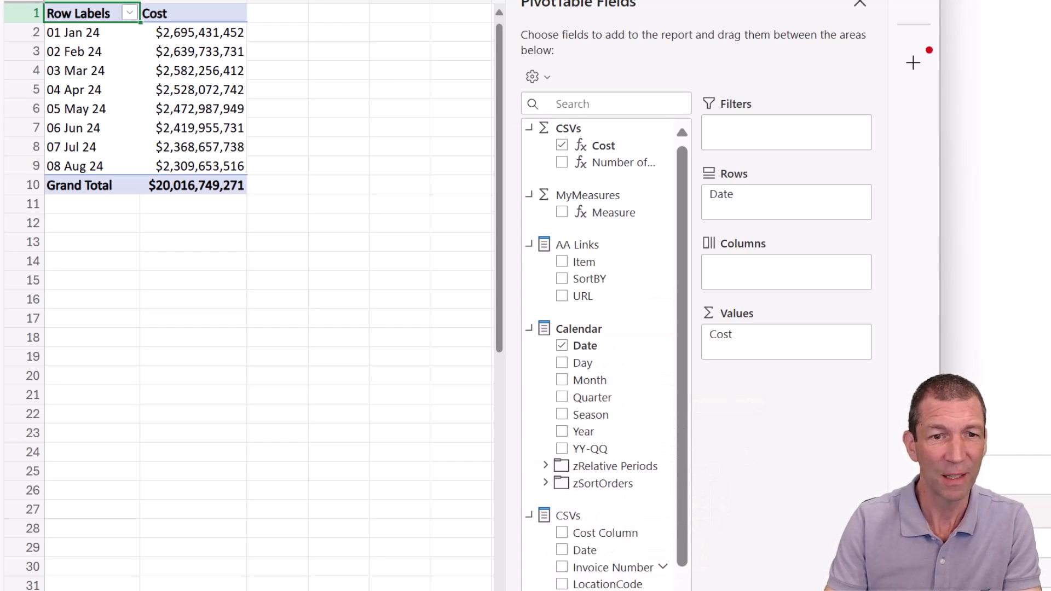
pyautogui.scroll(-2, 584, 588)
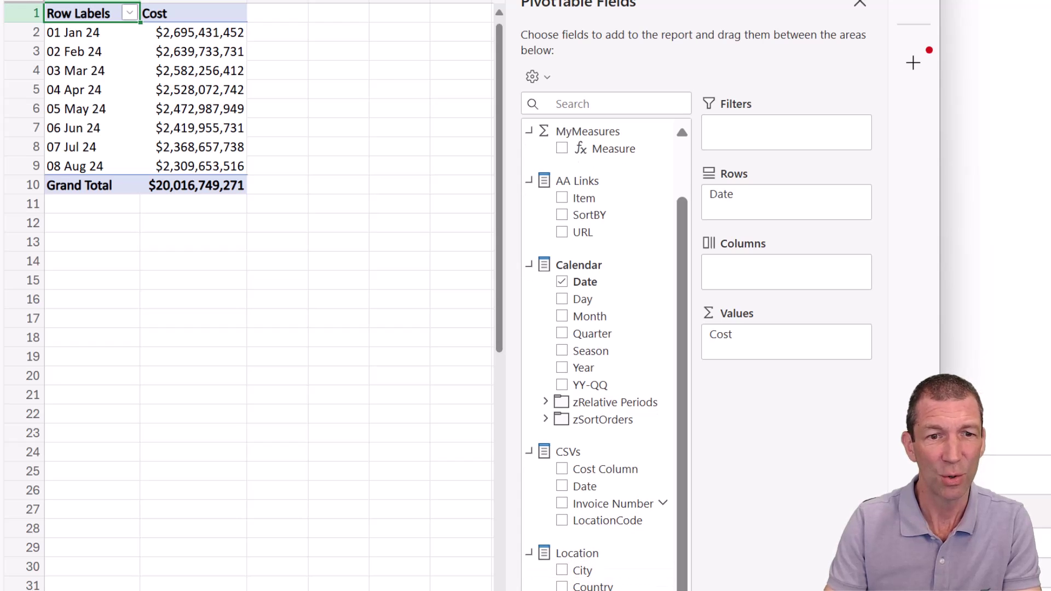
# Add City to the pivot filters and restrict it to Bondi only
pyautogui.moveTo(587, 573); pyautogui.dragTo(801, 143)
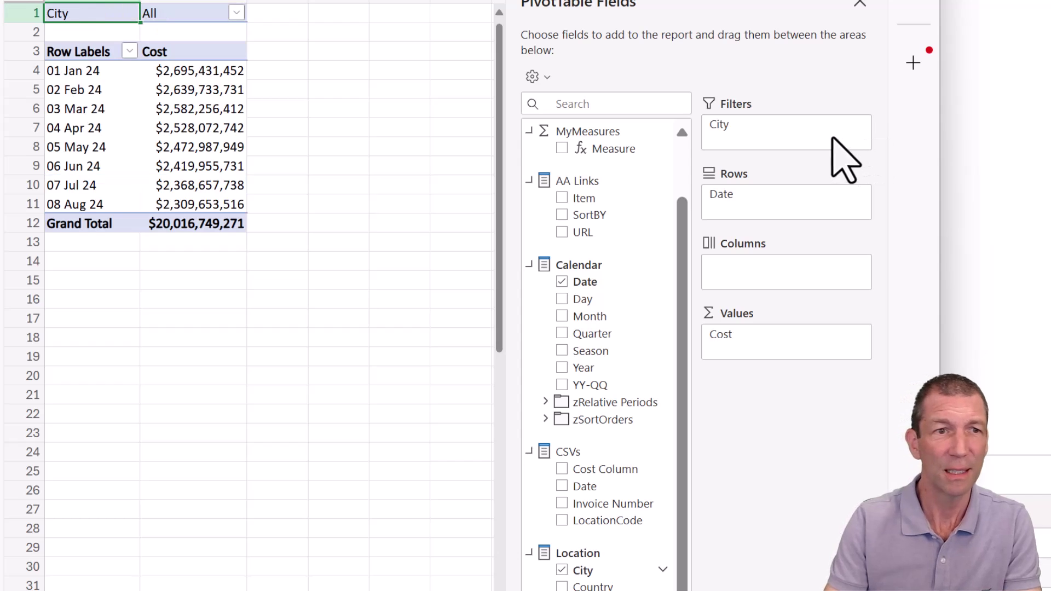
pyautogui.click(237, 13)
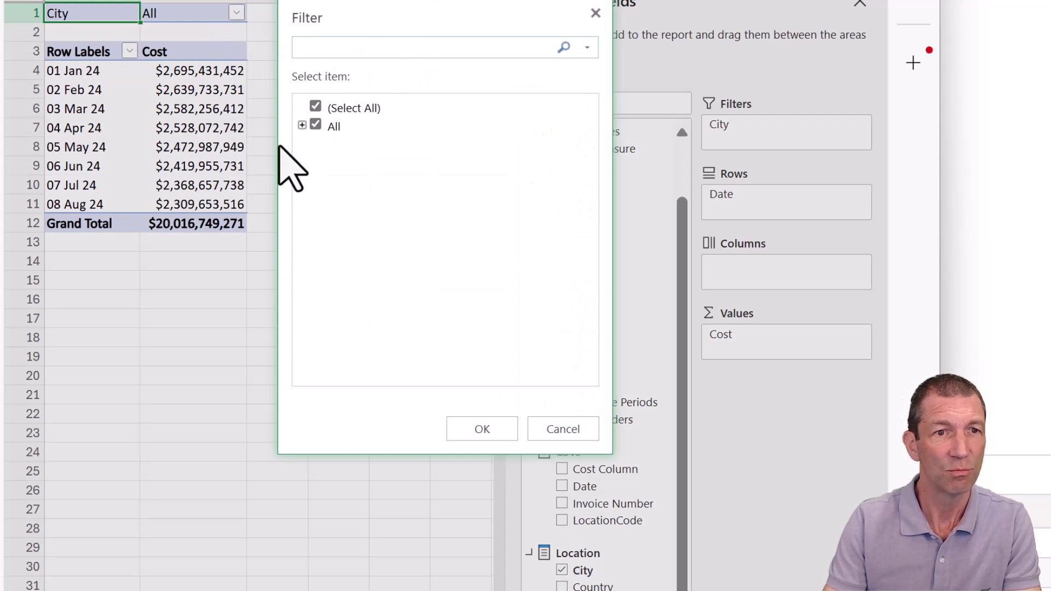
pyautogui.click(302, 125)
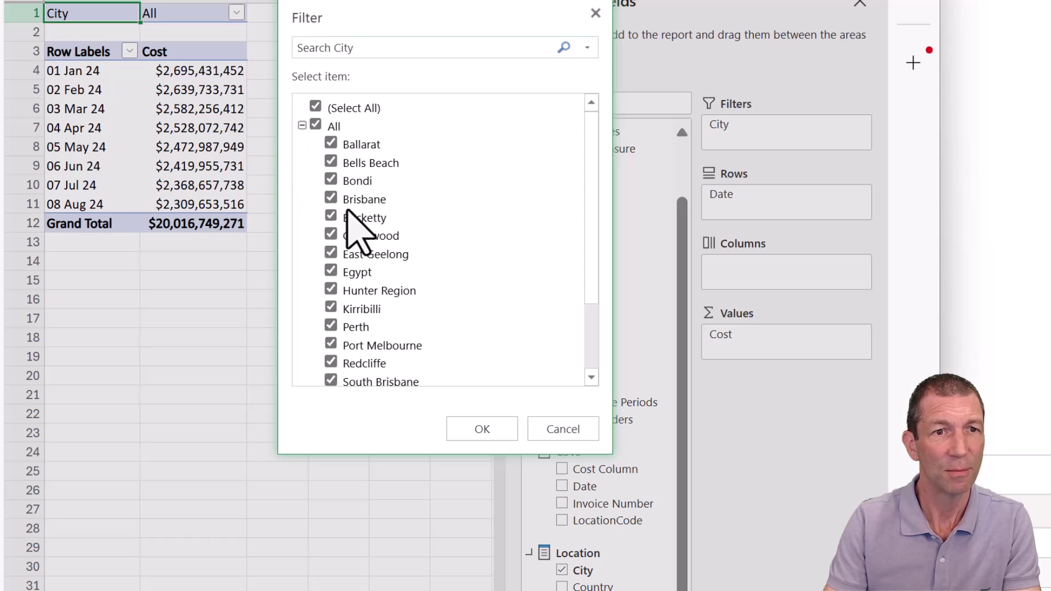
pyautogui.click(333, 141)
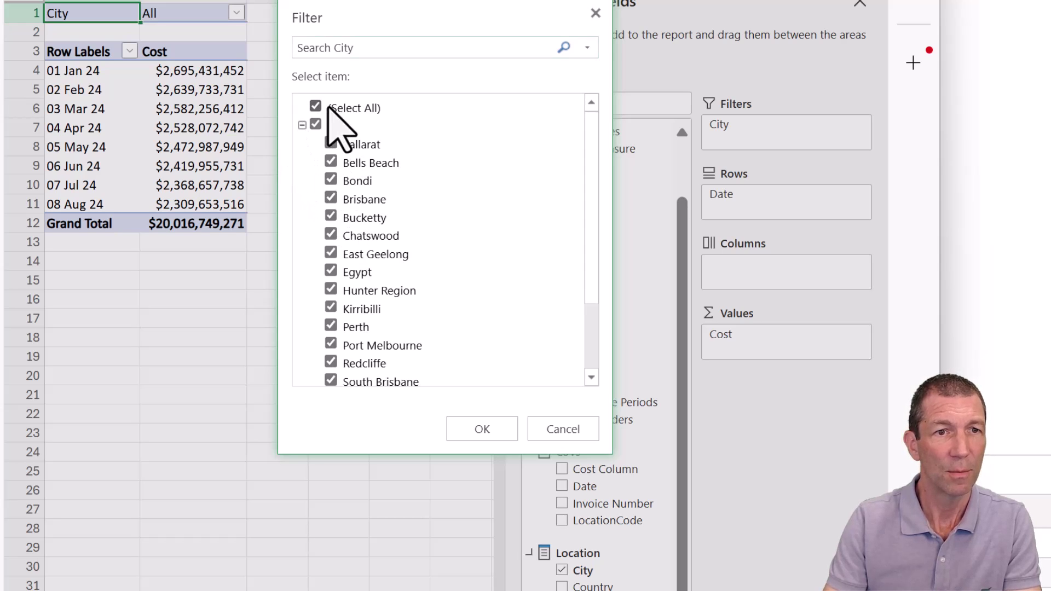
pyautogui.click(342, 107)
pyautogui.click(342, 108)
pyautogui.click(331, 143)
pyautogui.click(332, 144)
pyautogui.click(332, 181)
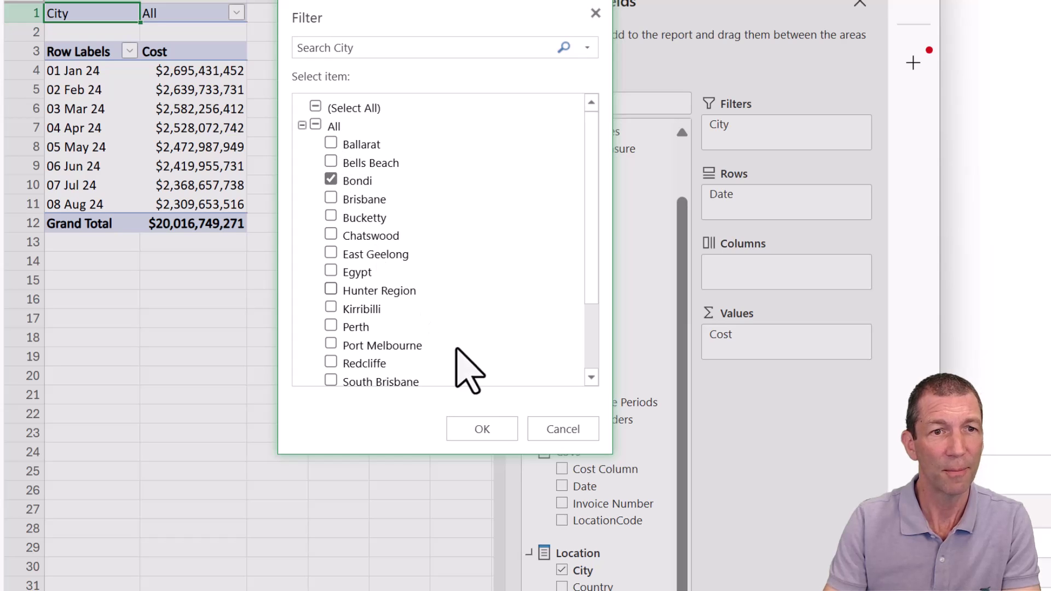
pyautogui.click(495, 431)
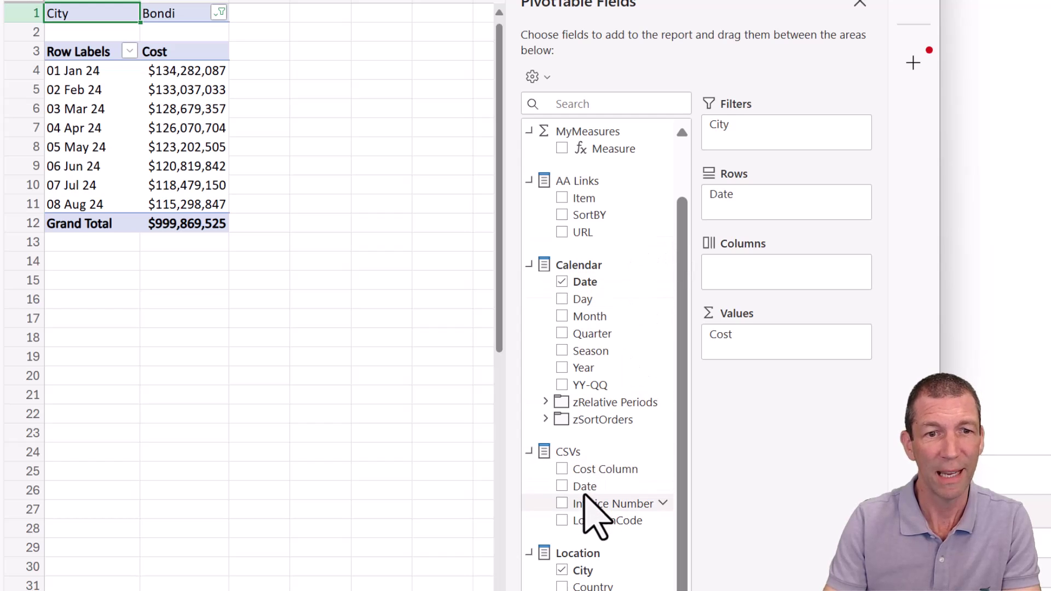
# Drag Invoice Number into the PivotTable Rows so the Bondi Cost total breaks down per invoice
pyautogui.moveTo(594, 510); pyautogui.dragTo(776, 203)
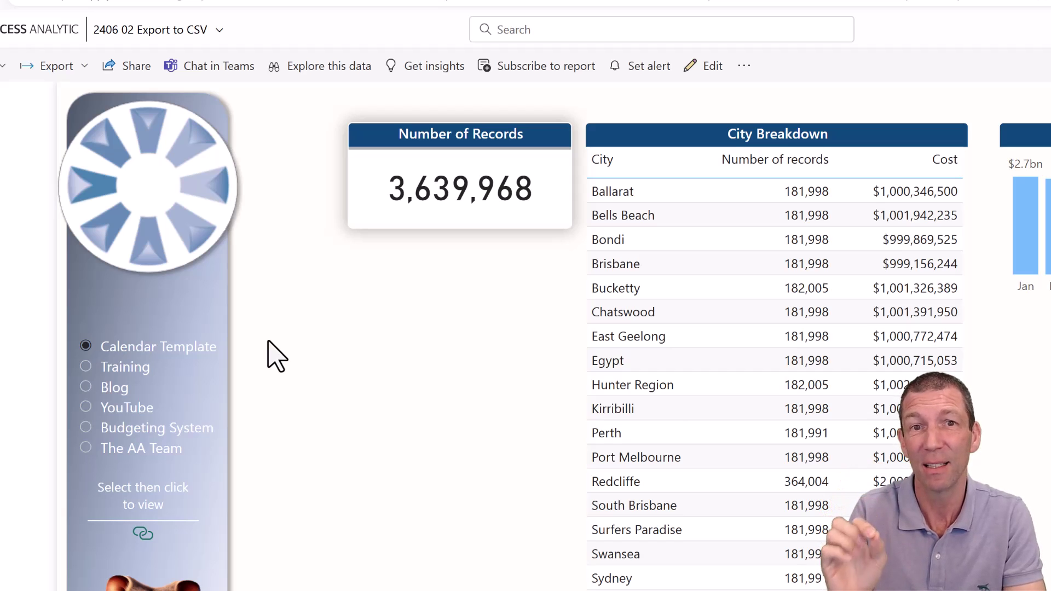
# Open the report's Share link permissions and switch 'Allow recipients to build content' on, then off
pyautogui.click(129, 67)
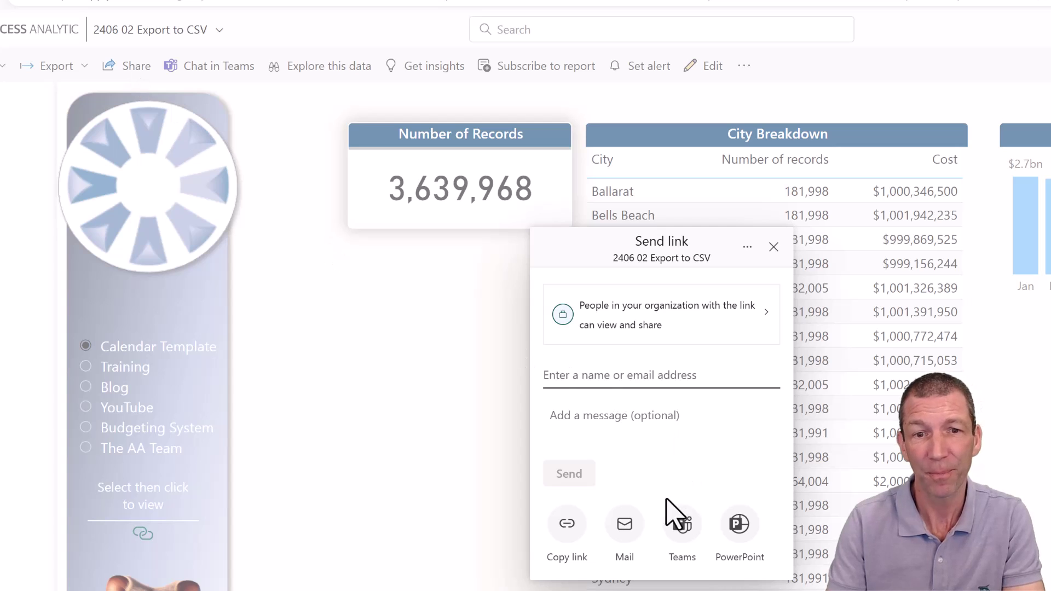
pyautogui.click(660, 329)
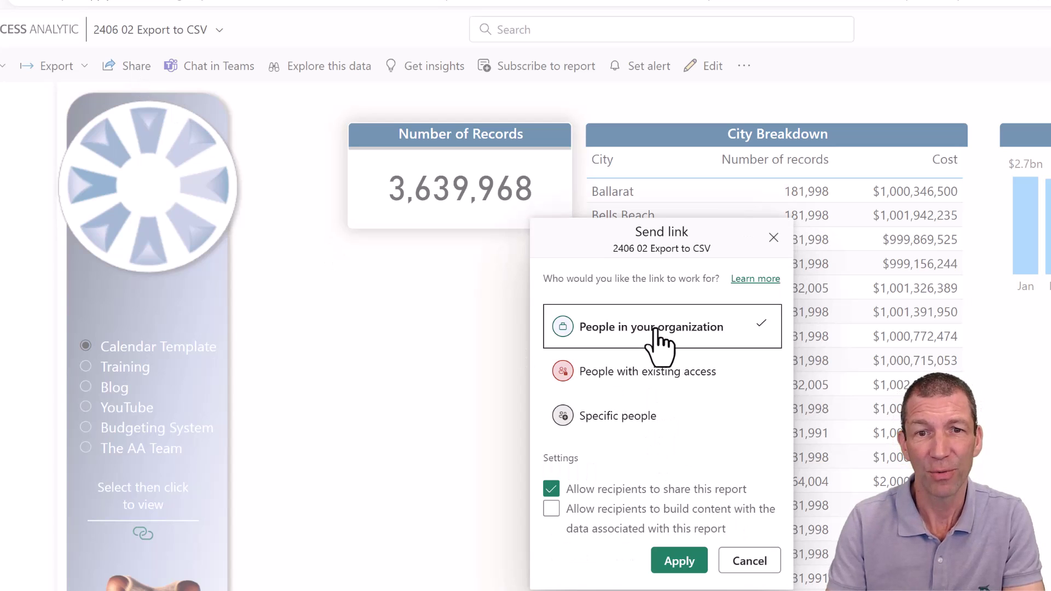
pyautogui.moveTo(629, 414); pyautogui.dragTo(706, 460)
pyautogui.click(574, 527)
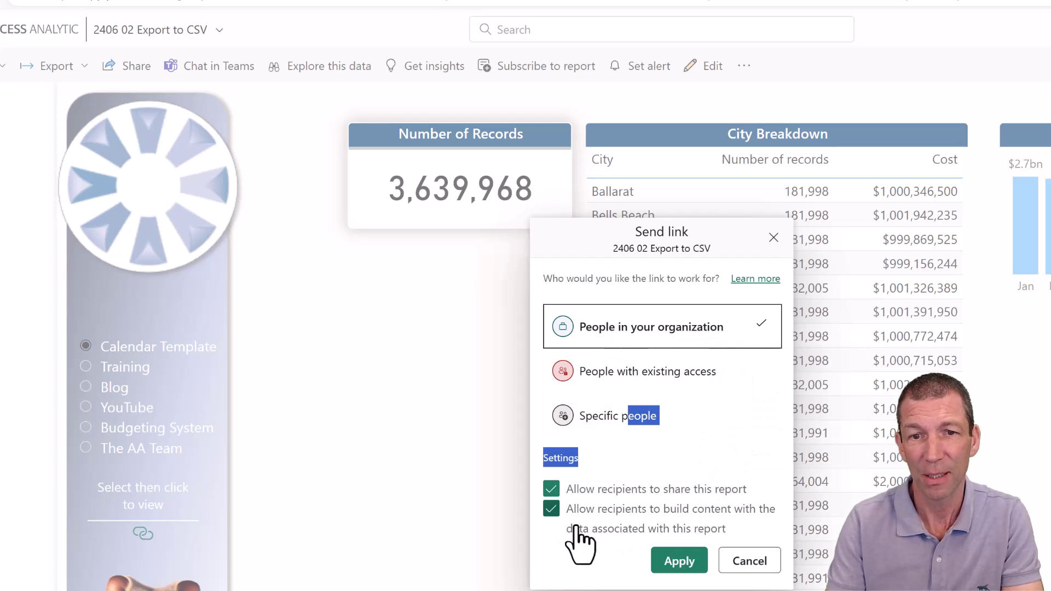
pyautogui.click(551, 508)
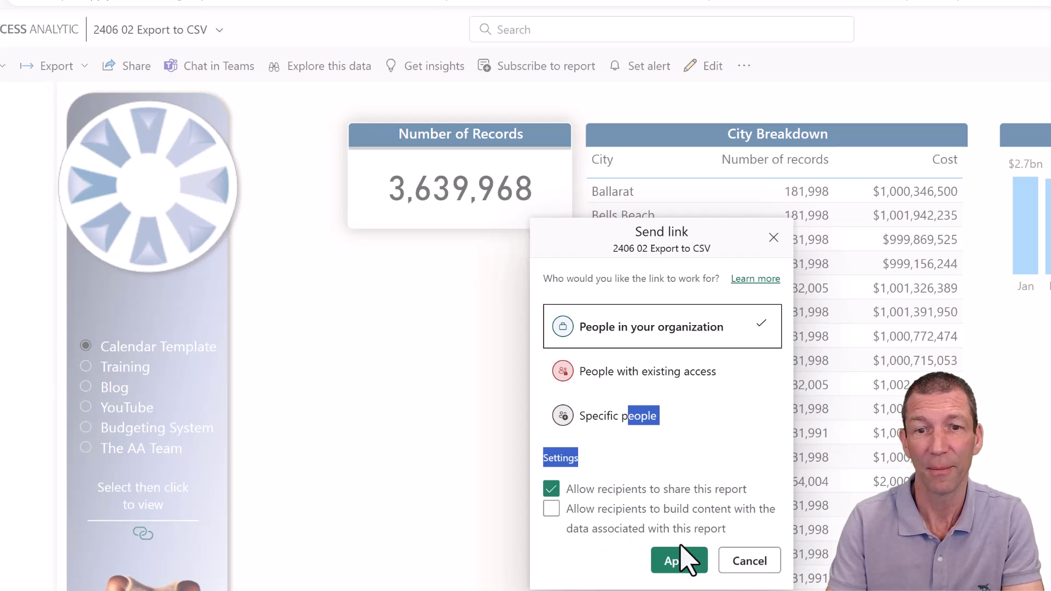
pyautogui.click(750, 564)
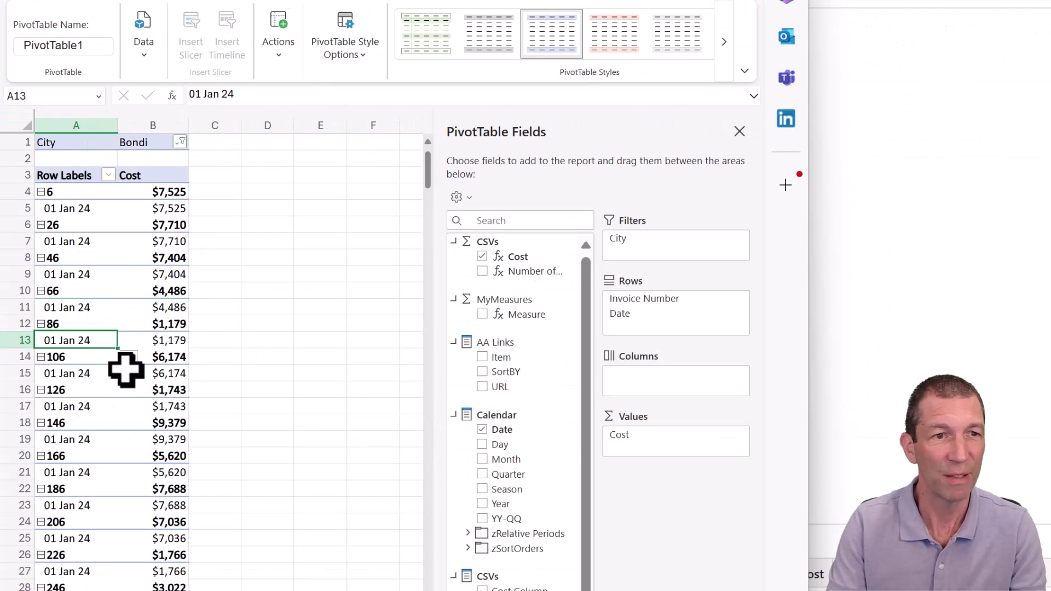
pyautogui.click(346, 47)
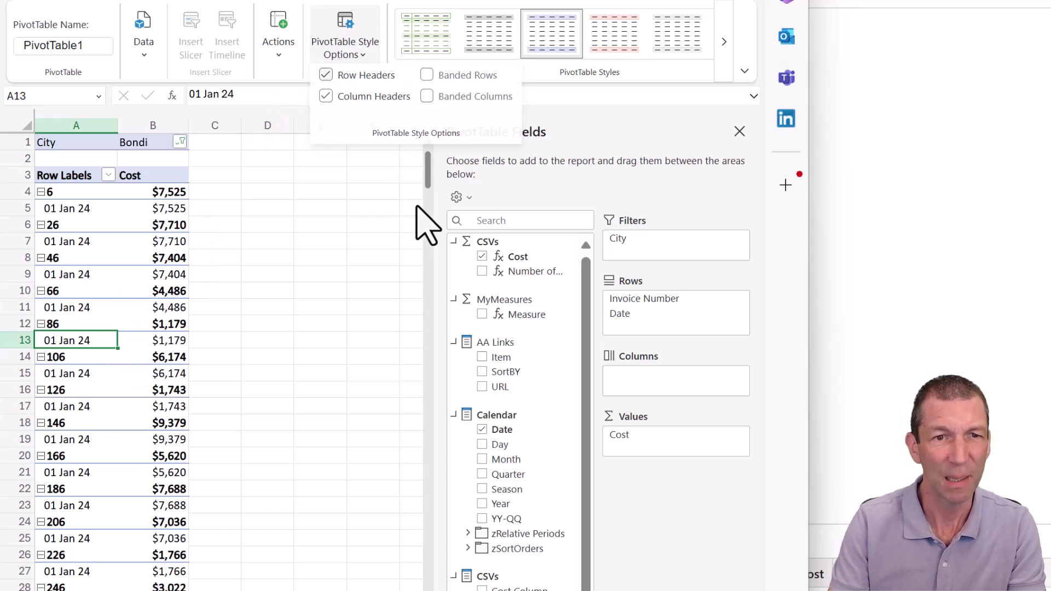
pyautogui.click(122, 312)
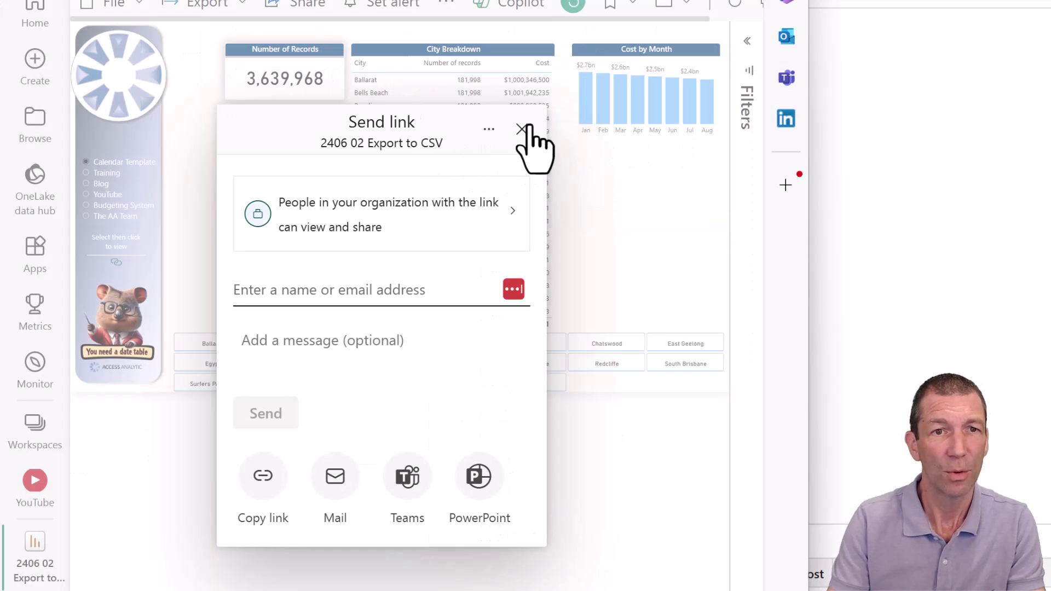
# Close Send link and choose Underlying data in the City Breakdown table's Export data dialog
pyautogui.click(522, 130)
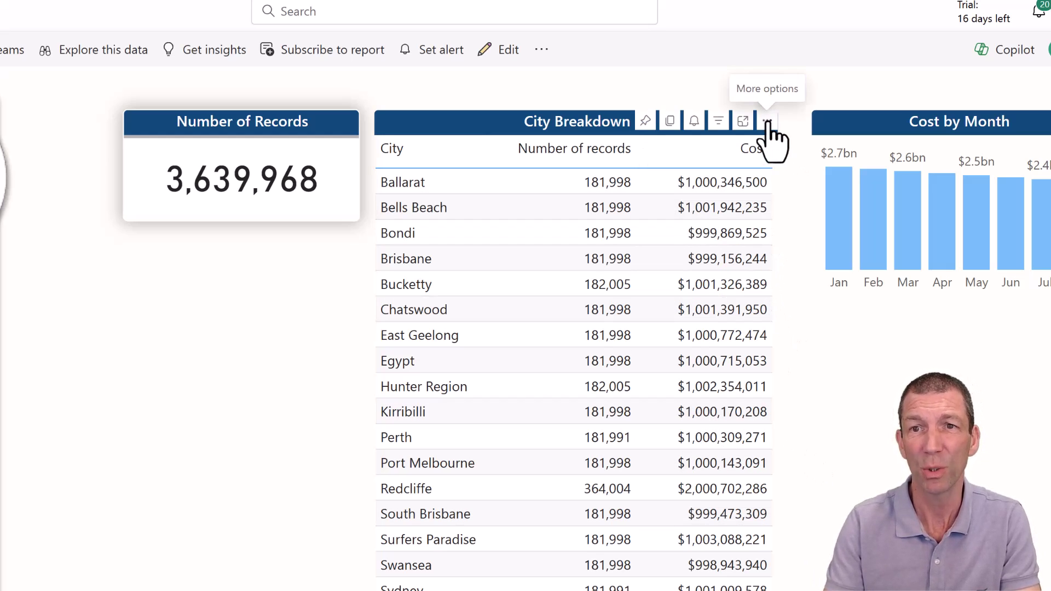
pyautogui.click(767, 122)
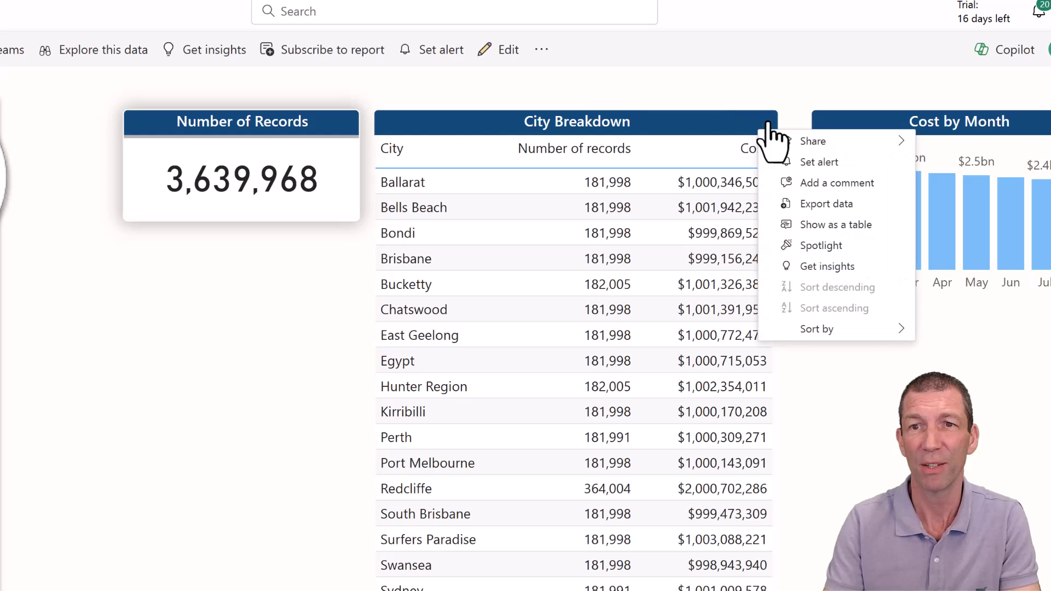
pyautogui.click(825, 207)
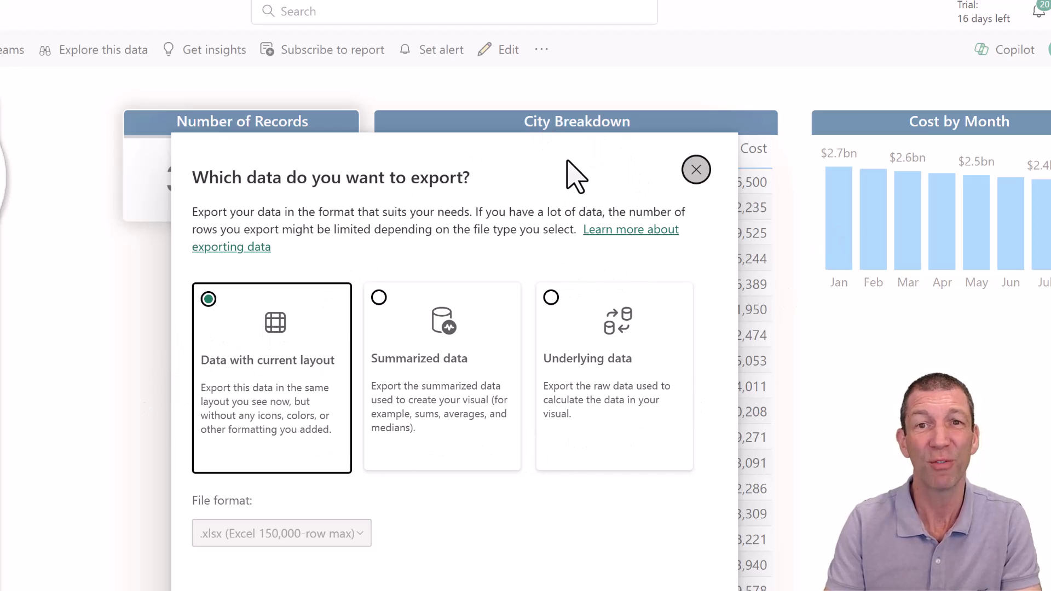
pyautogui.click(410, 345)
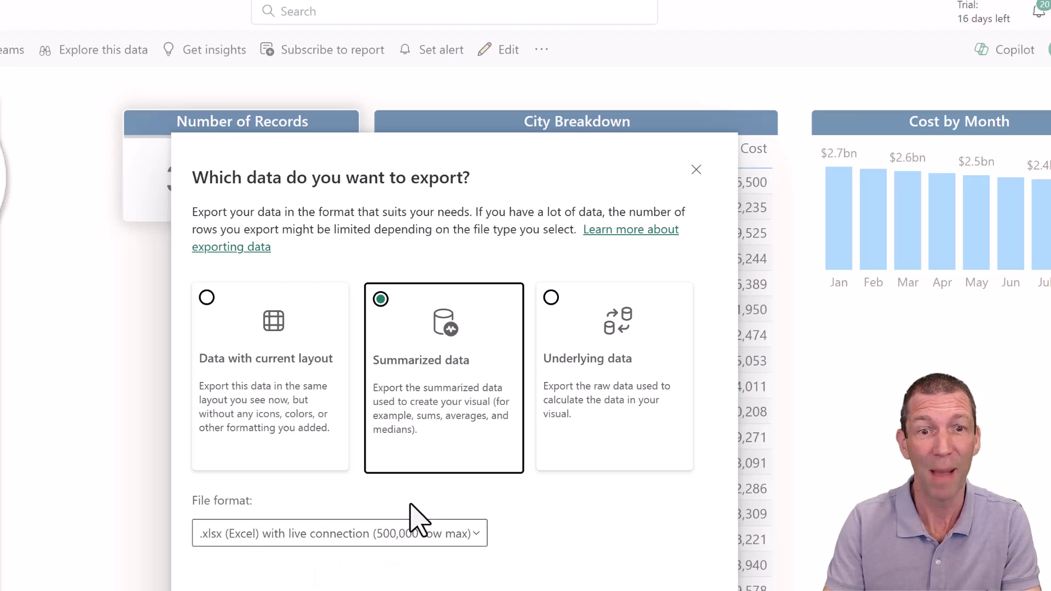
pyautogui.click(621, 373)
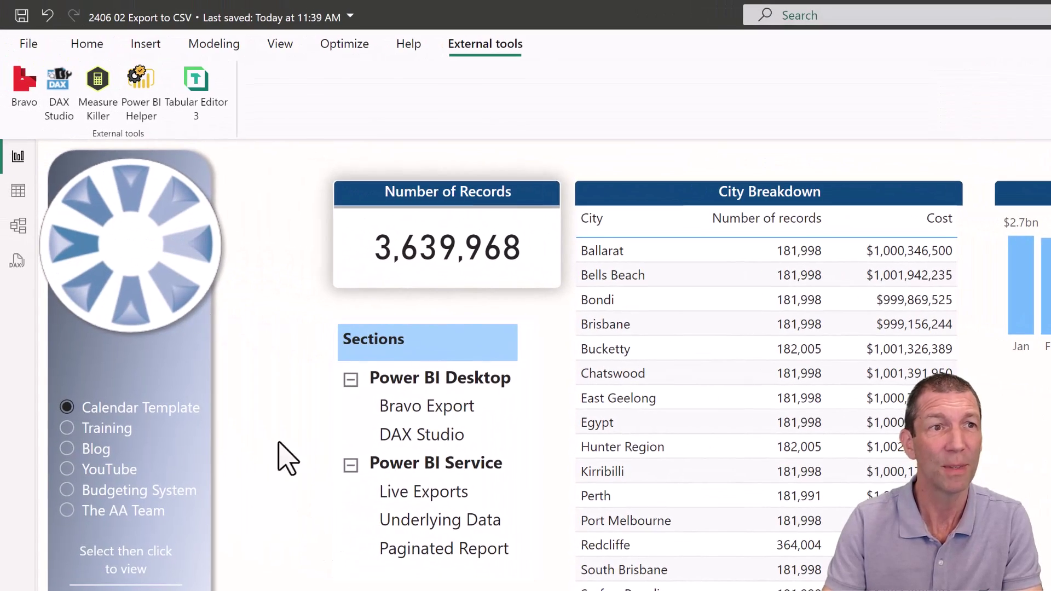
# Open Options via File > Options and settings and show Current File's Report settings
pyautogui.click(28, 45)
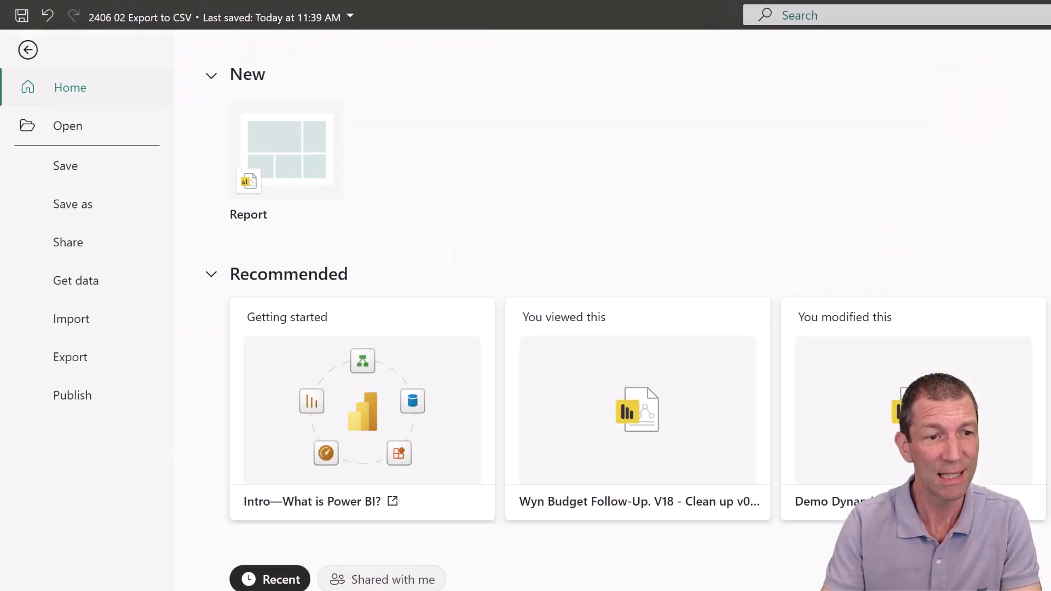
pyautogui.click(72, 586)
pyautogui.click(283, 149)
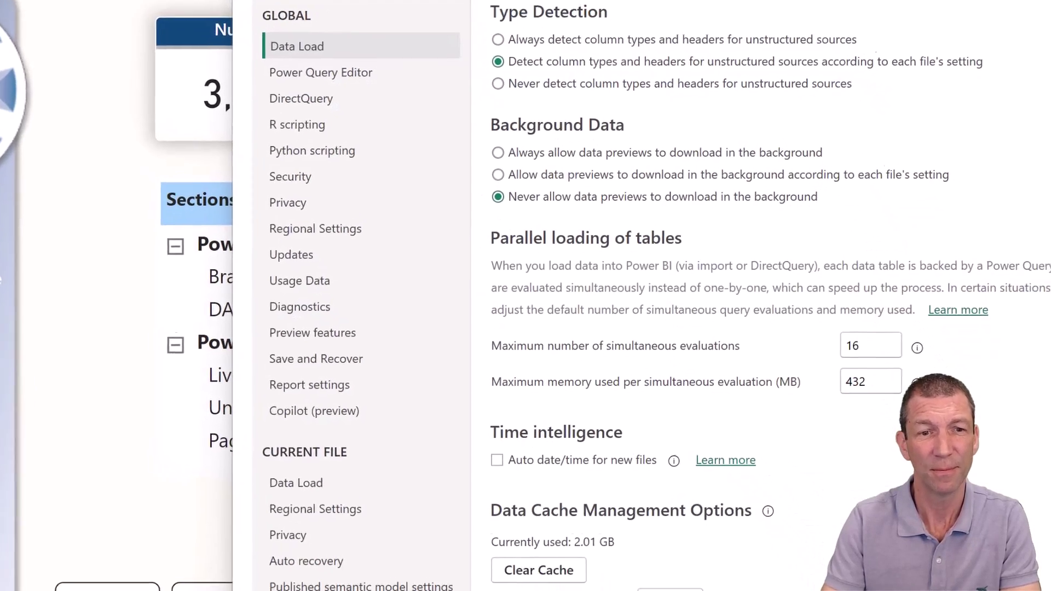
pyautogui.click(147, 564)
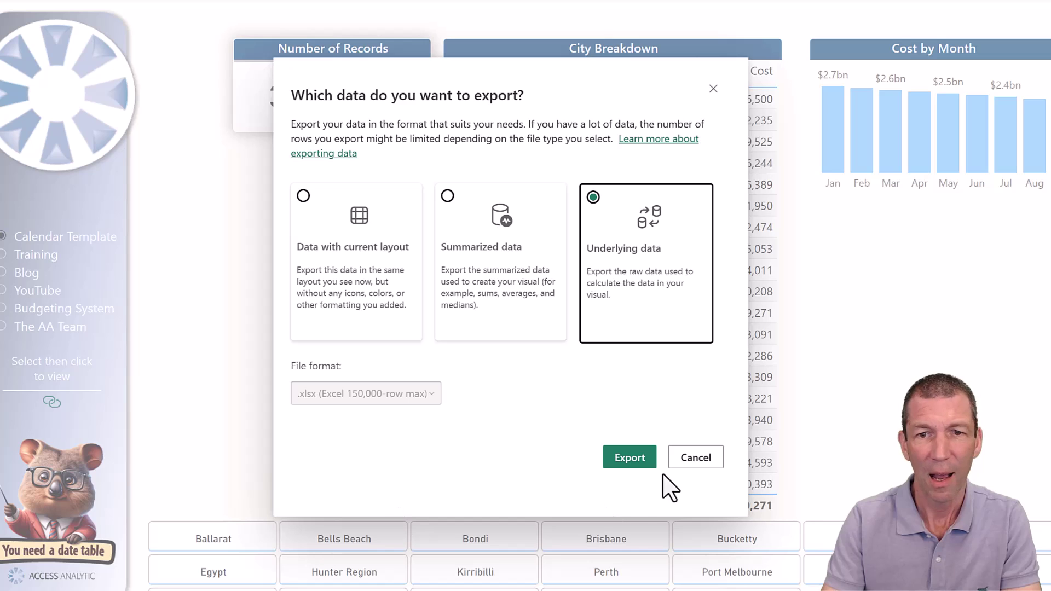
# Cancel the dialog, pick Bells Beach in the slicer, and export City Breakdown's underlying data
pyautogui.click(702, 469)
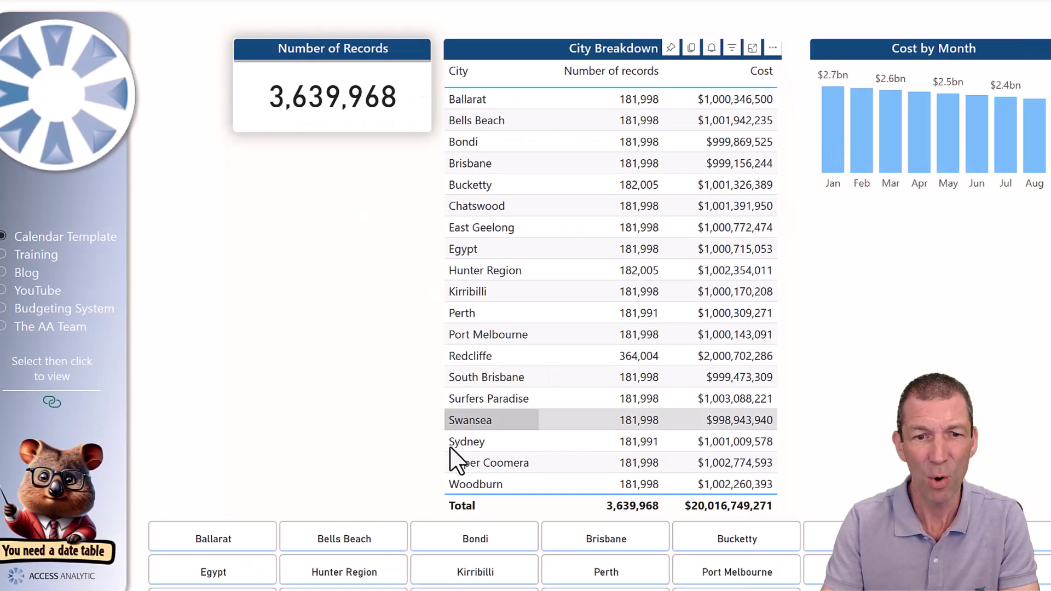
pyautogui.click(358, 548)
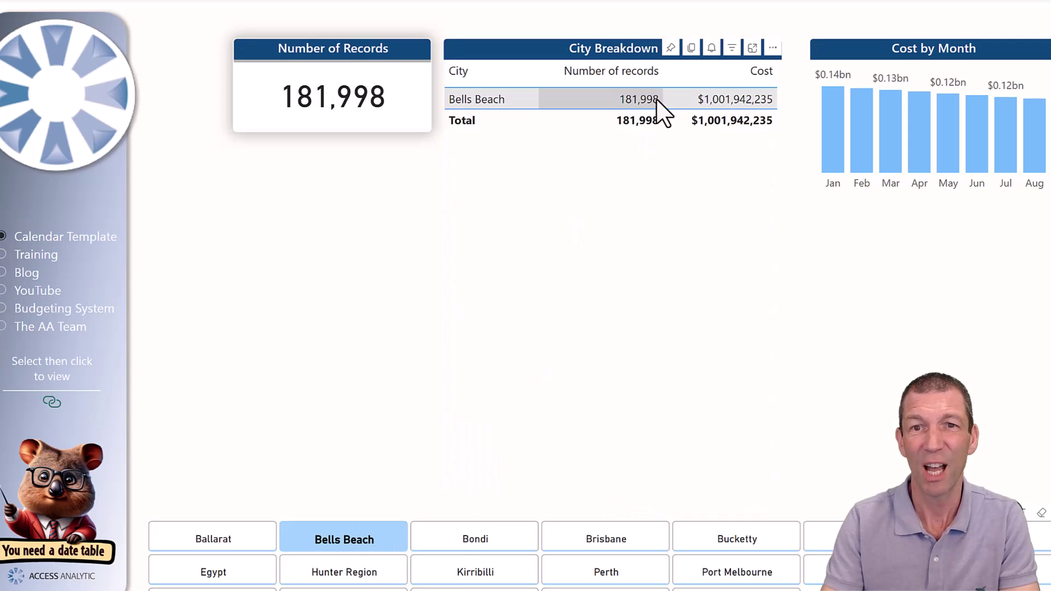
pyautogui.click(774, 49)
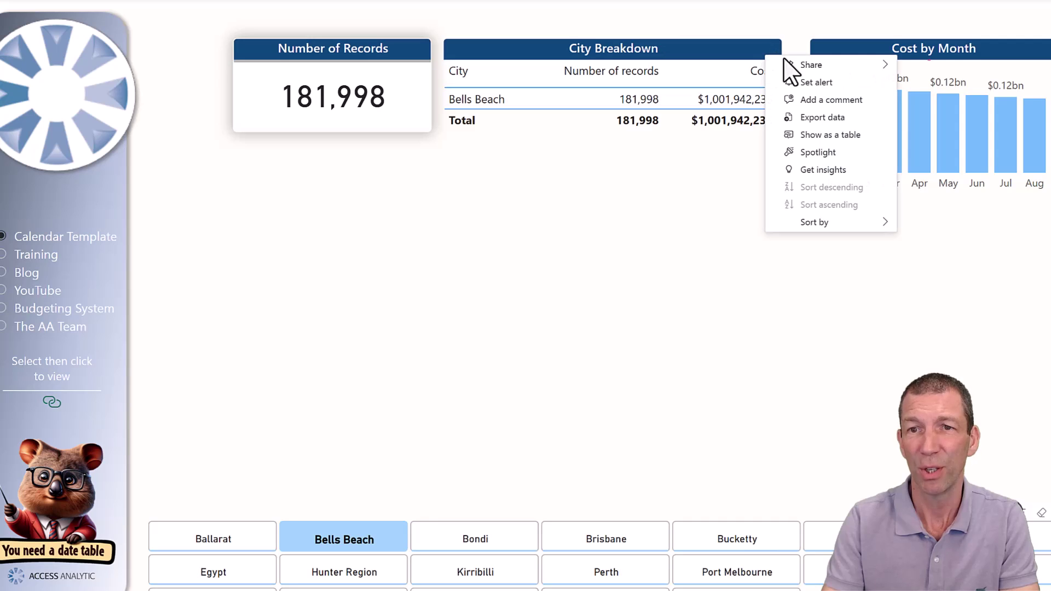
pyautogui.click(828, 121)
pyautogui.click(680, 274)
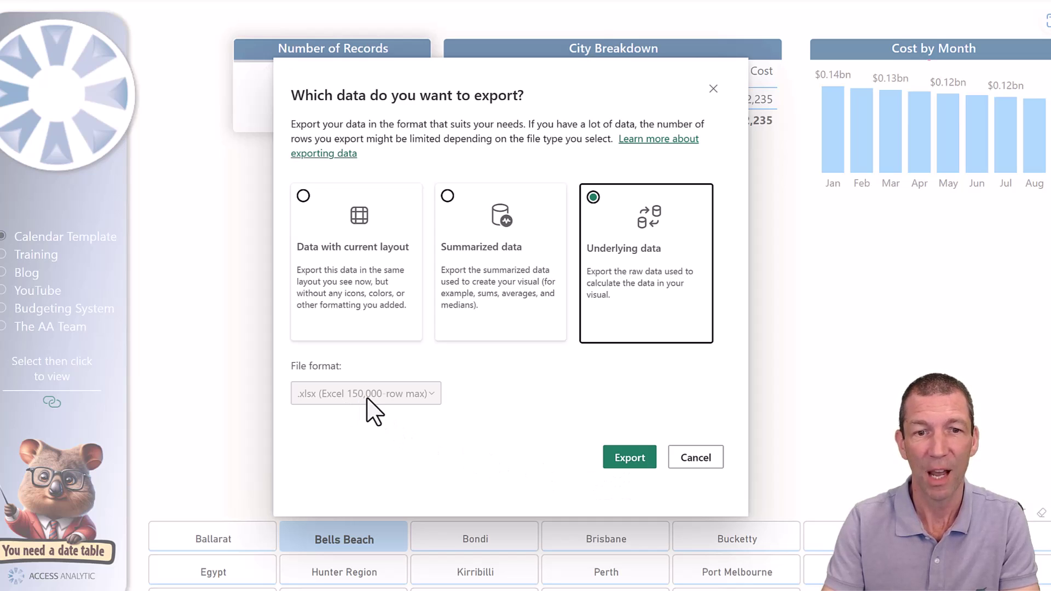
pyautogui.click(630, 459)
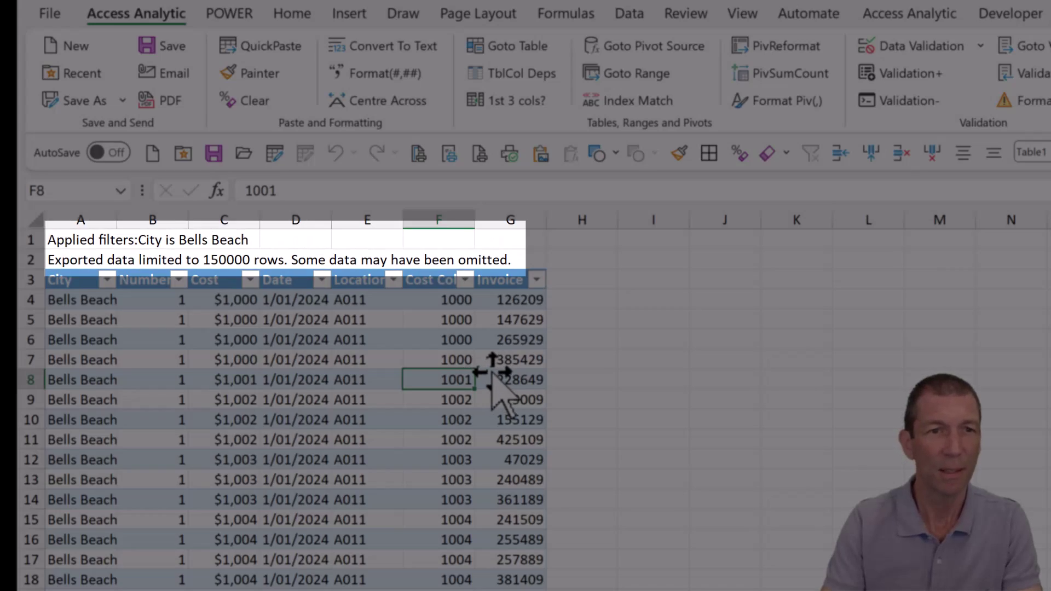
# Turn on a Total Row for the exported Excel table
pyautogui.hotkey('alt', 'j')
pyautogui.press('t')
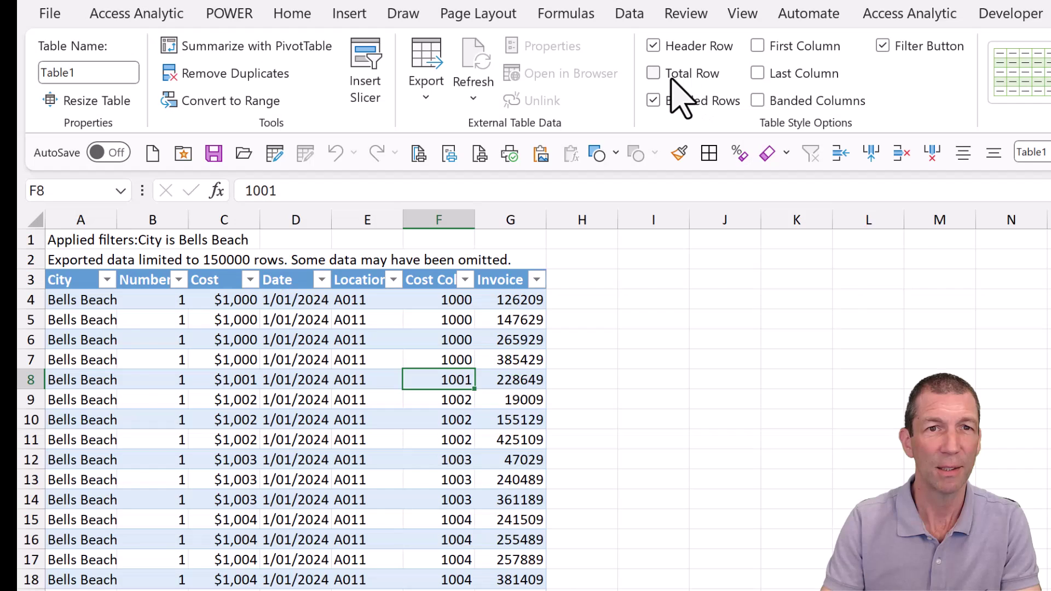
pyautogui.click(671, 76)
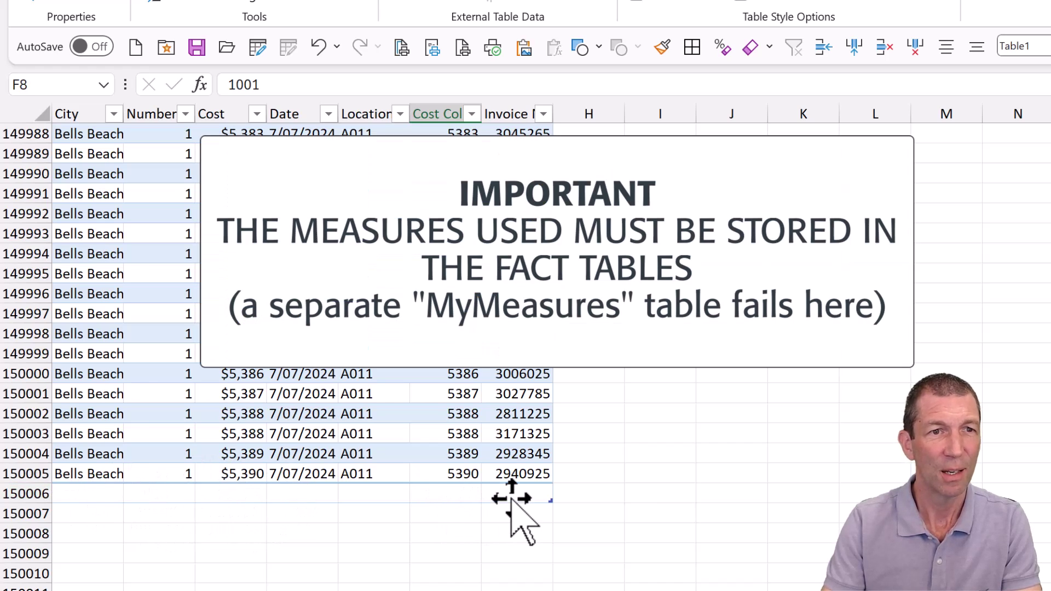
# Set the Cost total to Sum ($801,441,700) and widen the Cost column to display it
pyautogui.click(254, 496)
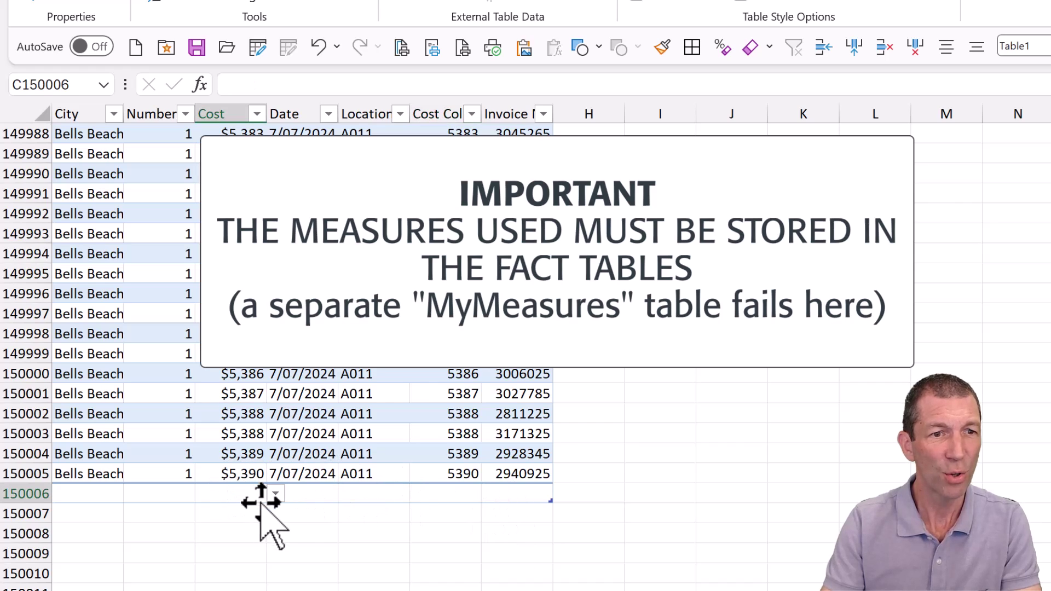
pyautogui.click(276, 494)
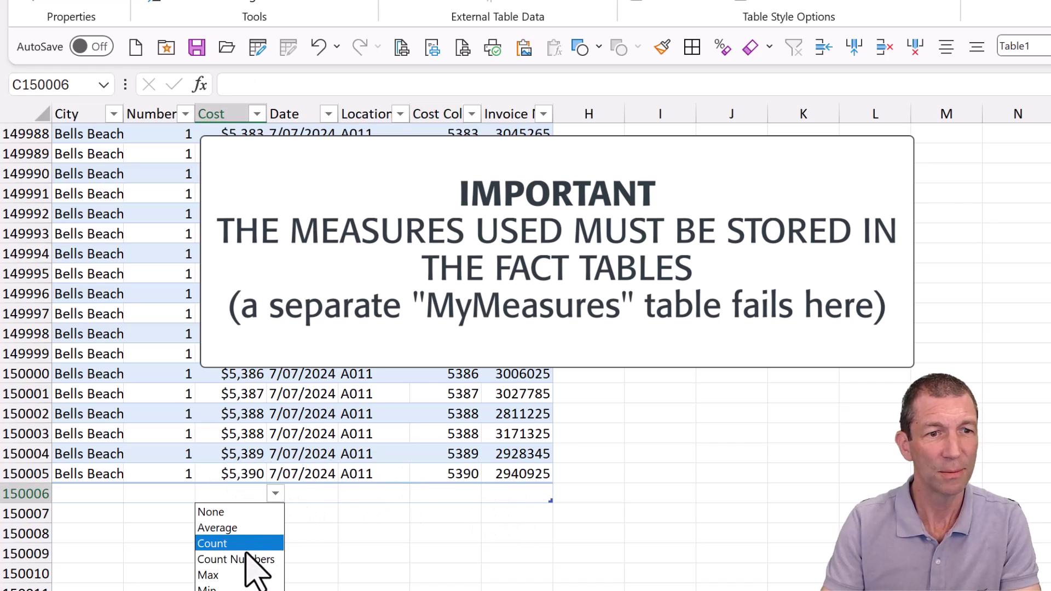
pyautogui.click(230, 590)
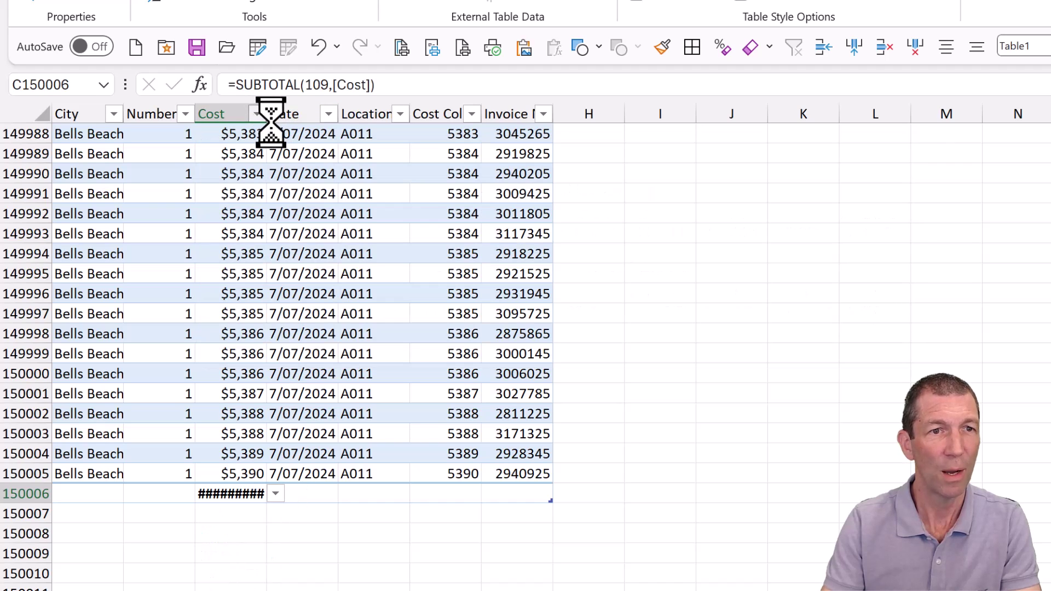
pyautogui.moveTo(270, 123); pyautogui.dragTo(346, 137)
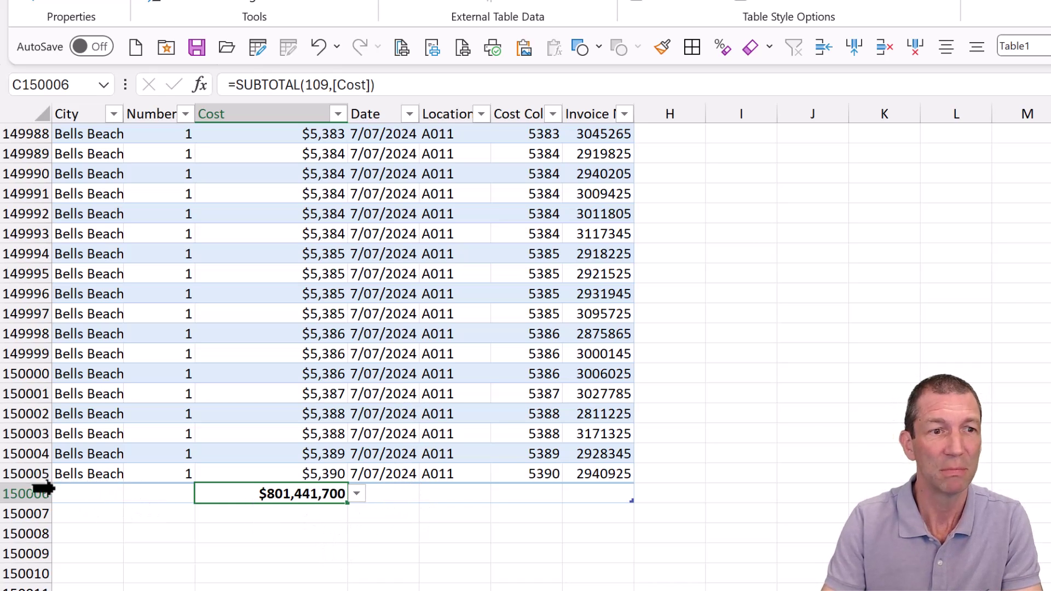
pyautogui.click(323, 335)
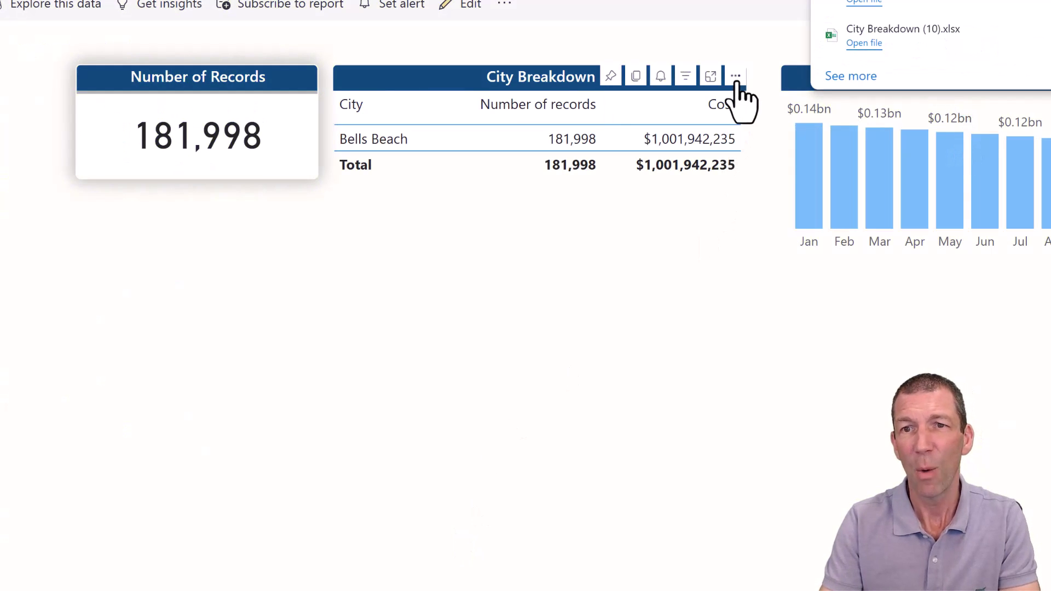
# Export City Breakdown as Summarized data in an .xlsx file with a live connection
pyautogui.click(736, 77)
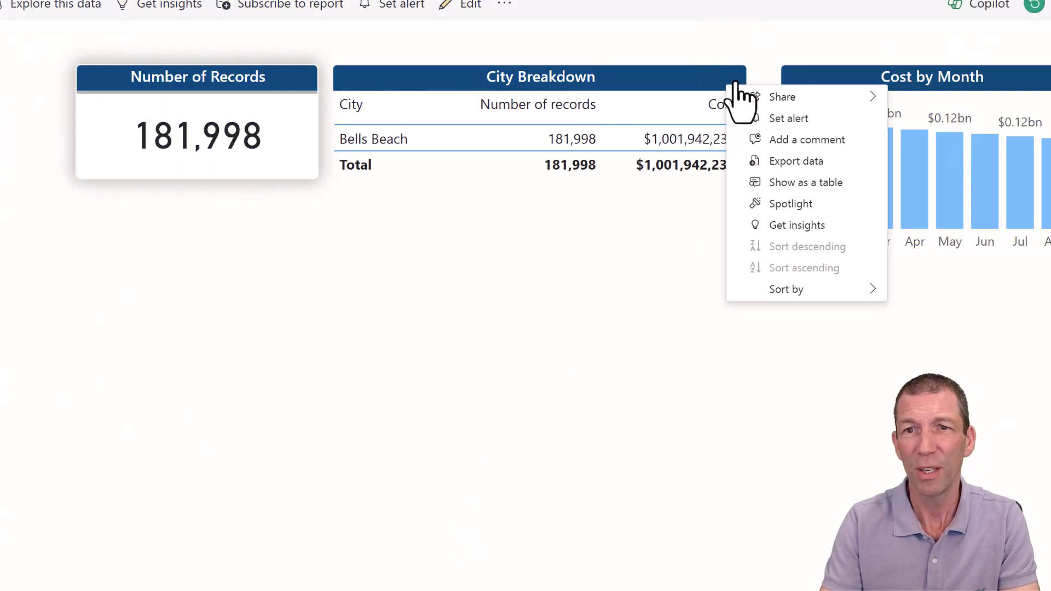
pyautogui.click(762, 164)
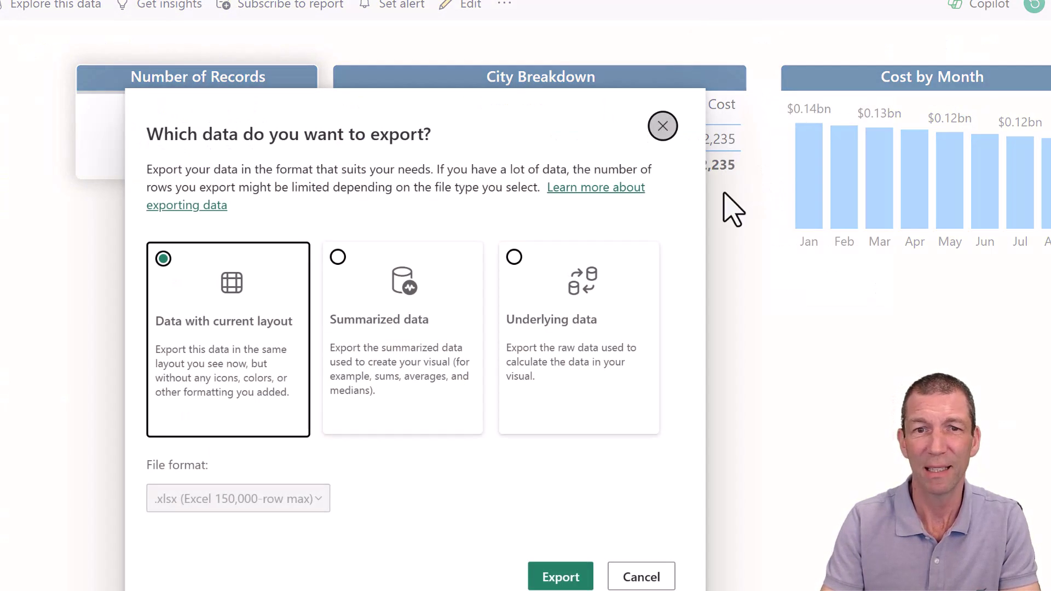
pyautogui.click(395, 360)
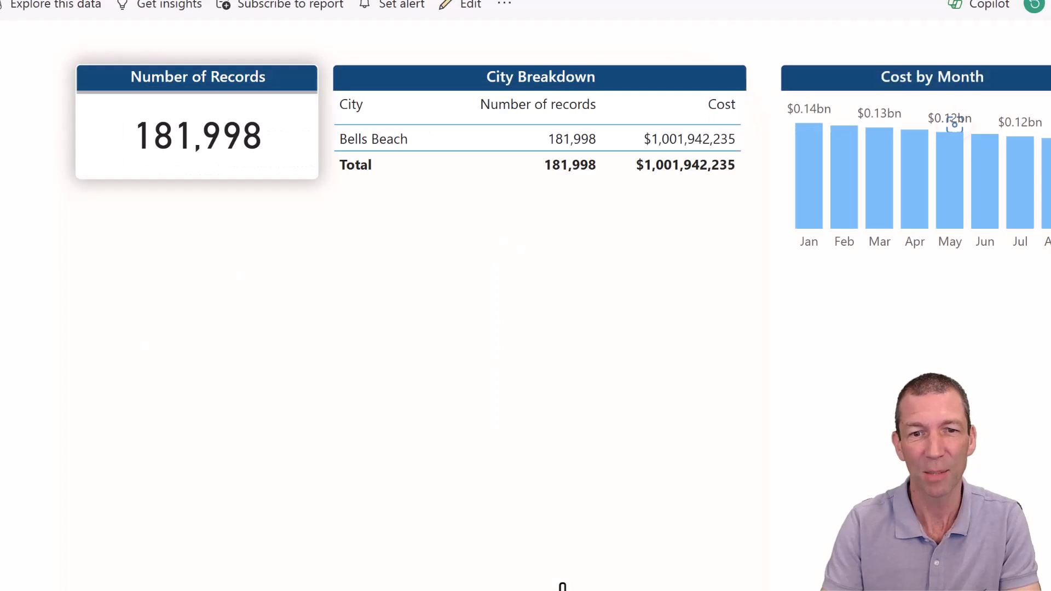
pyautogui.click(559, 584)
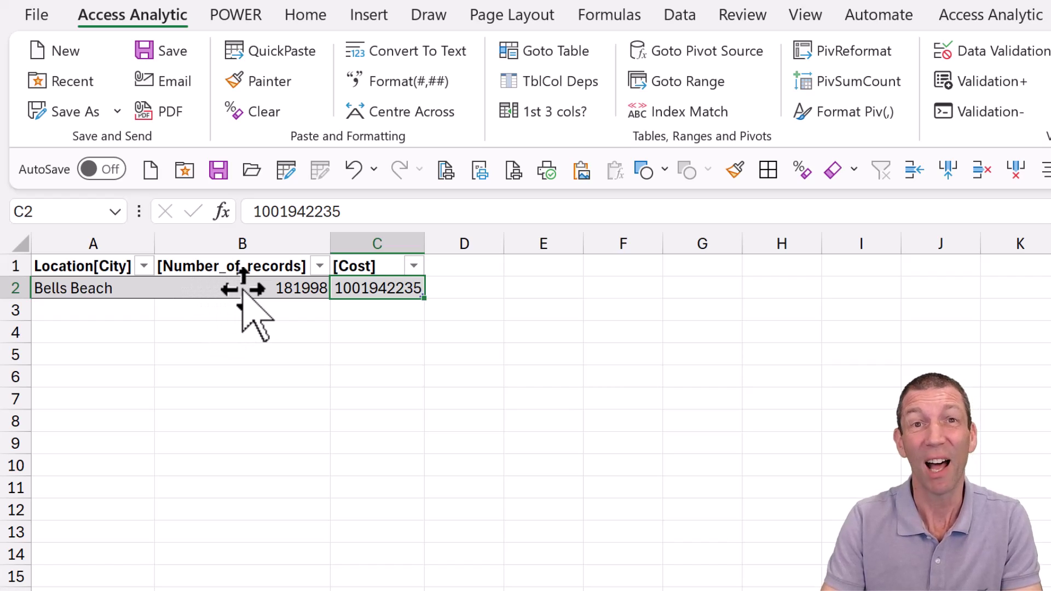
pyautogui.rightClick(295, 287)
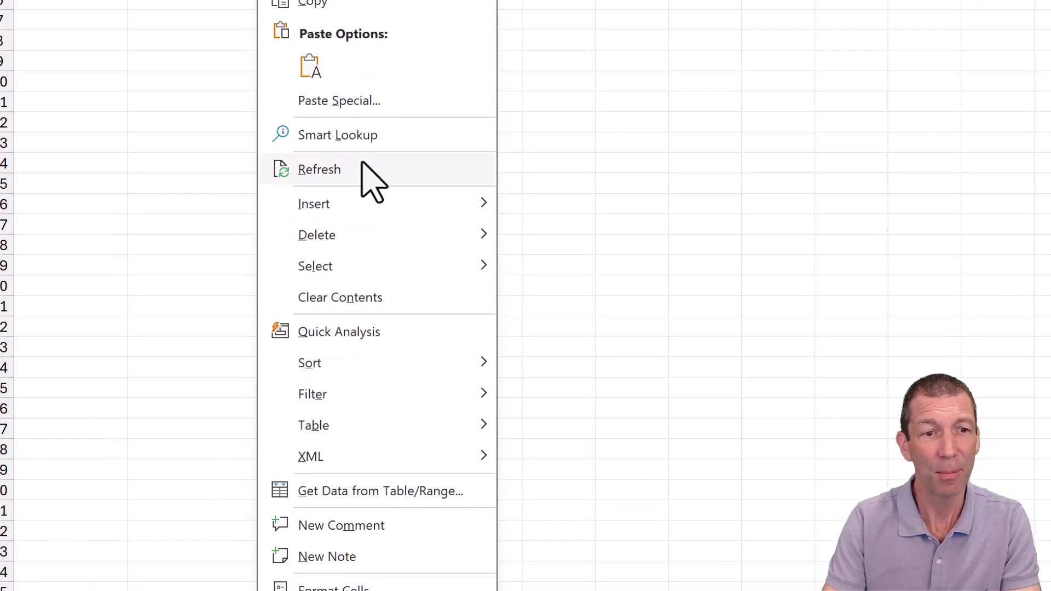
pyautogui.moveTo(394, 433)
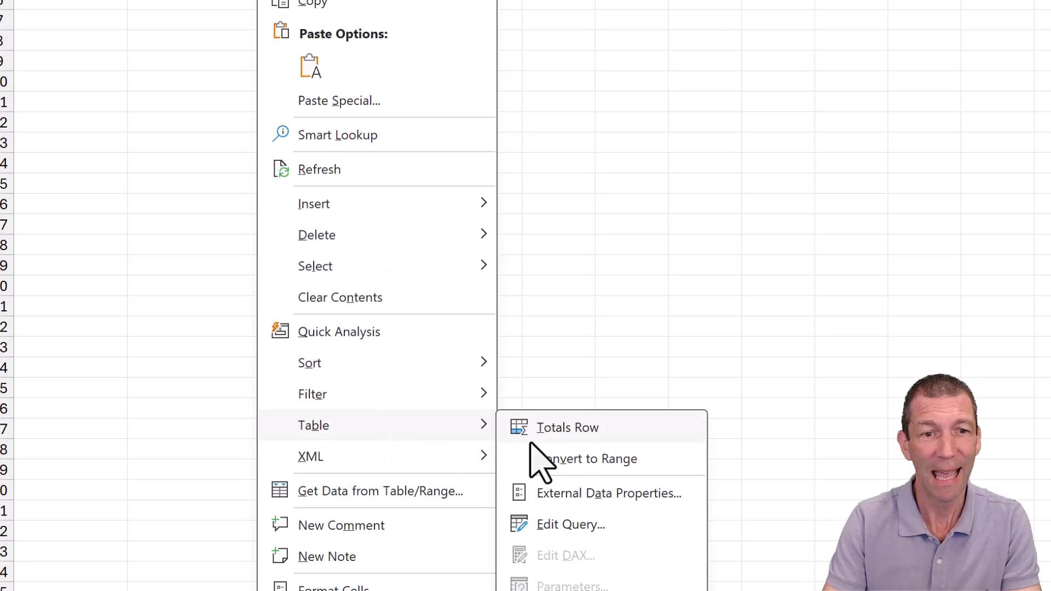
pyautogui.click(564, 526)
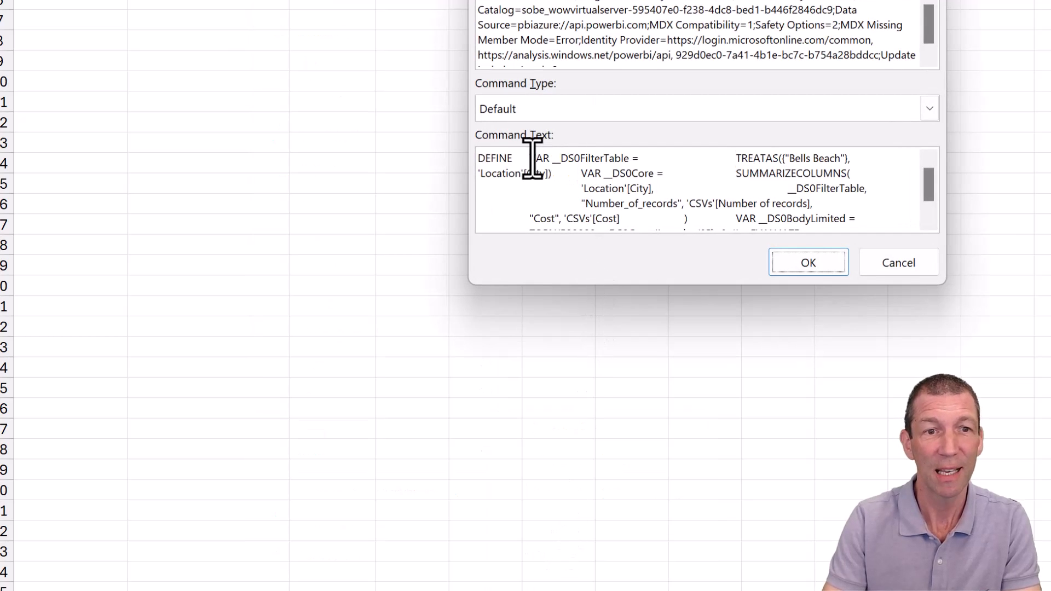
pyautogui.moveTo(491, 159); pyautogui.dragTo(712, 247)
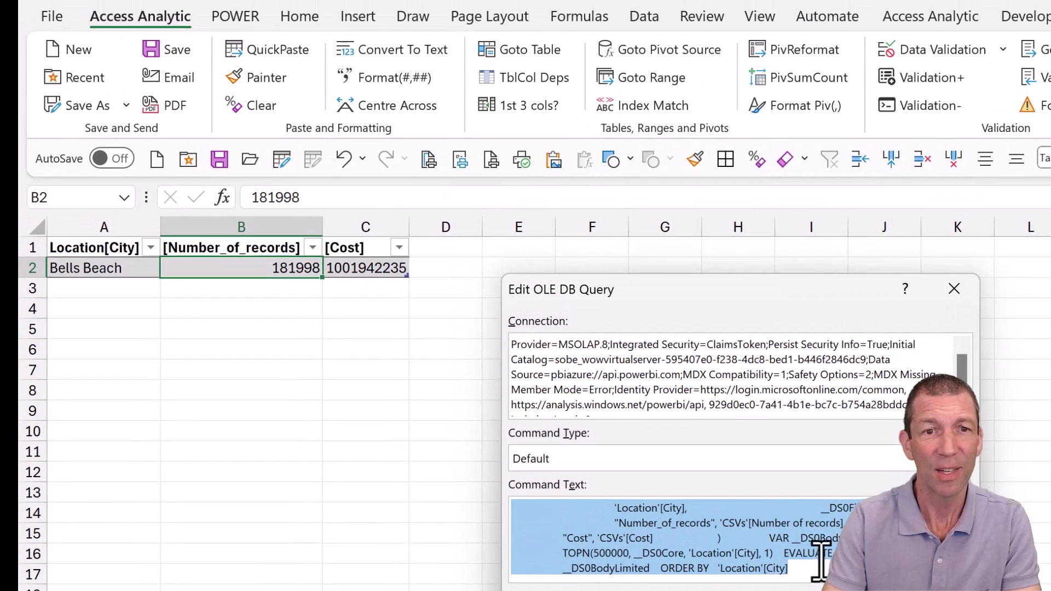
pyautogui.scroll(3, 777, 458)
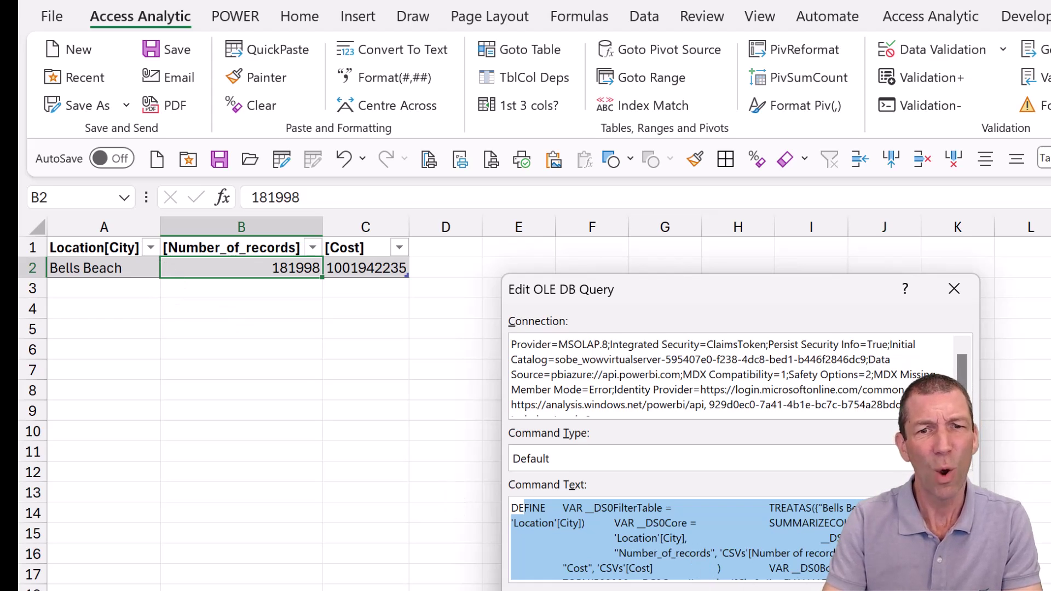
pyautogui.press('Return')
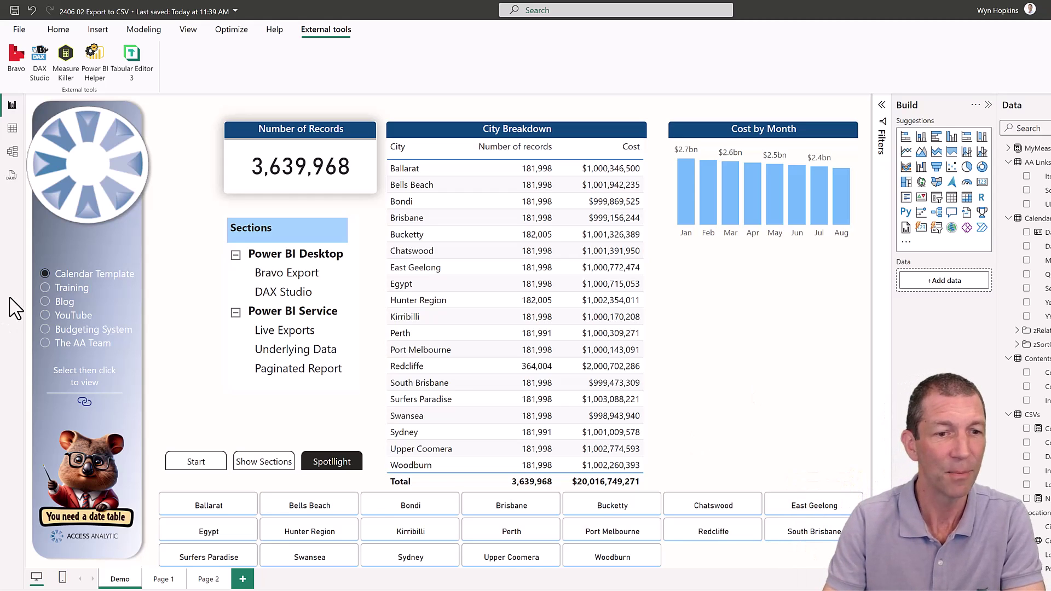
# Open Page 1, select the City Breakdown table, and check its Bells Beach filter in the Filters pane
pyautogui.click(162, 584)
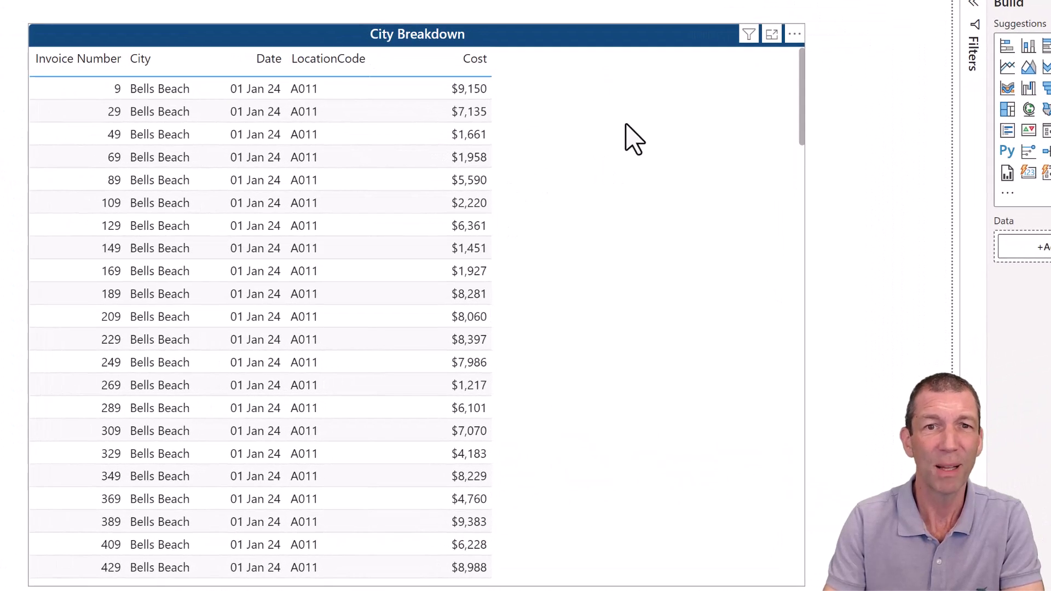
pyautogui.click(671, 87)
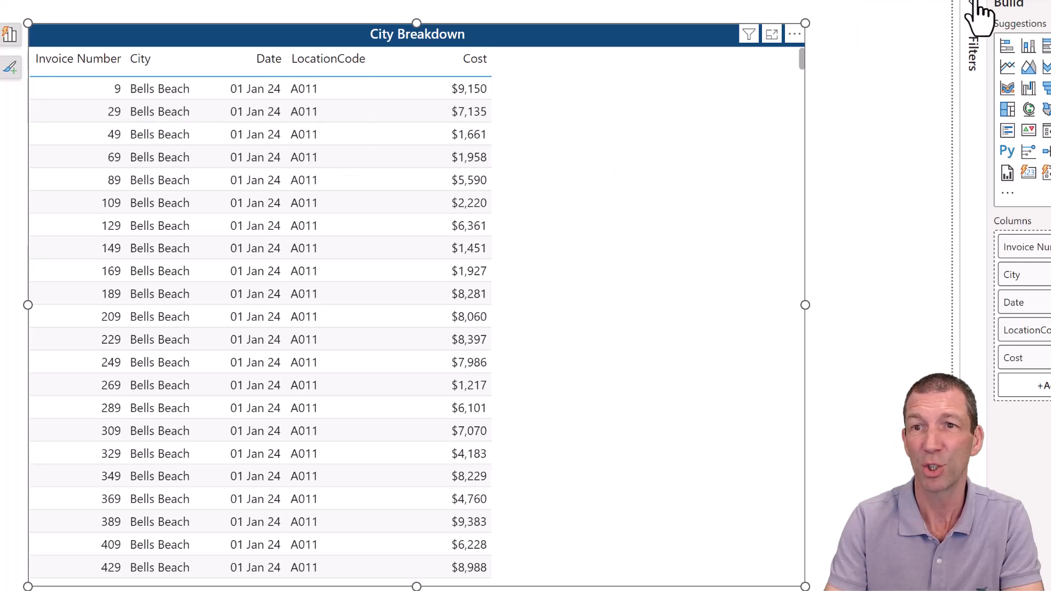
pyautogui.click(974, 5)
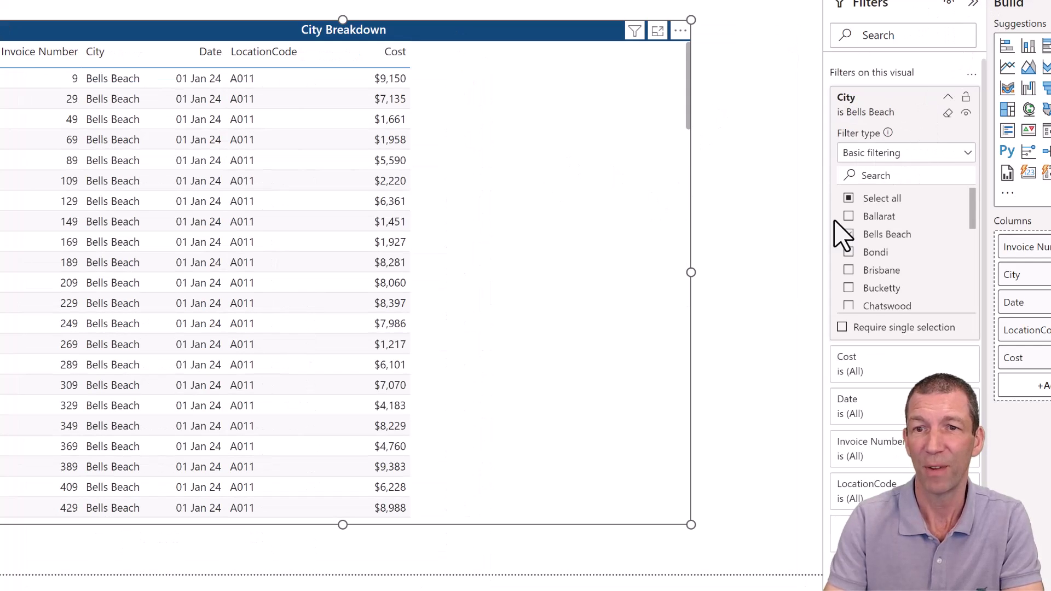
pyautogui.click(975, 4)
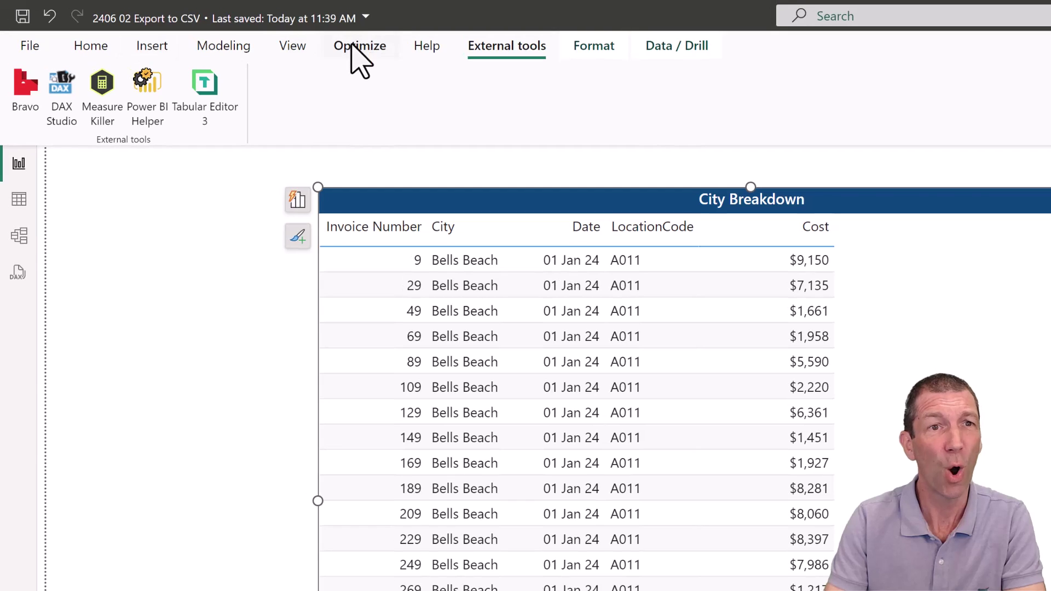
# Record a visual refresh in Performance analyzer and expand City Breakdown's timings (402 ms, 92 ms DAX query)
pyautogui.click(357, 46)
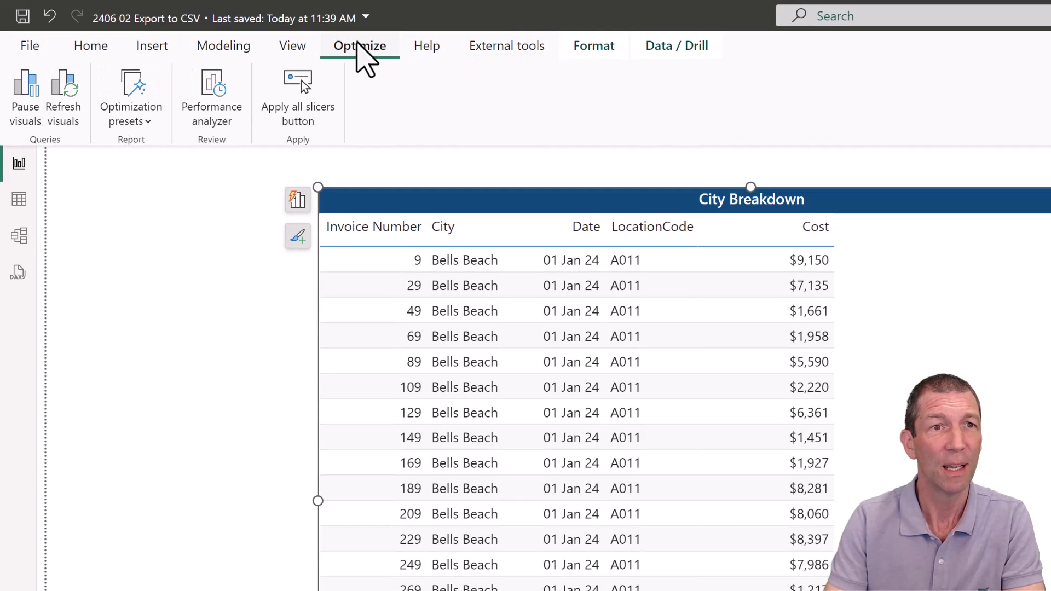
pyautogui.click(215, 87)
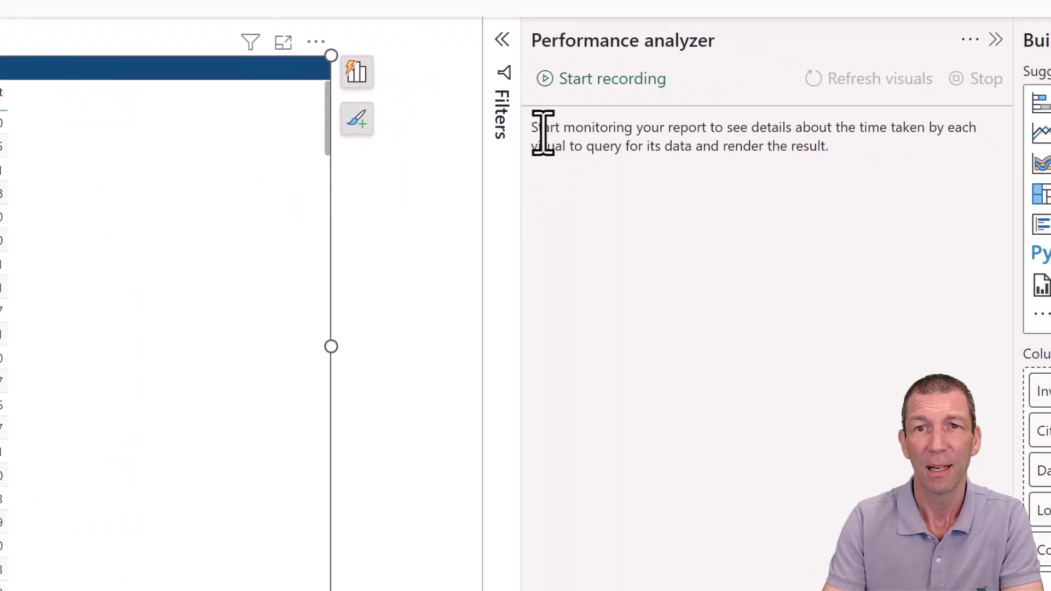
pyautogui.click(544, 85)
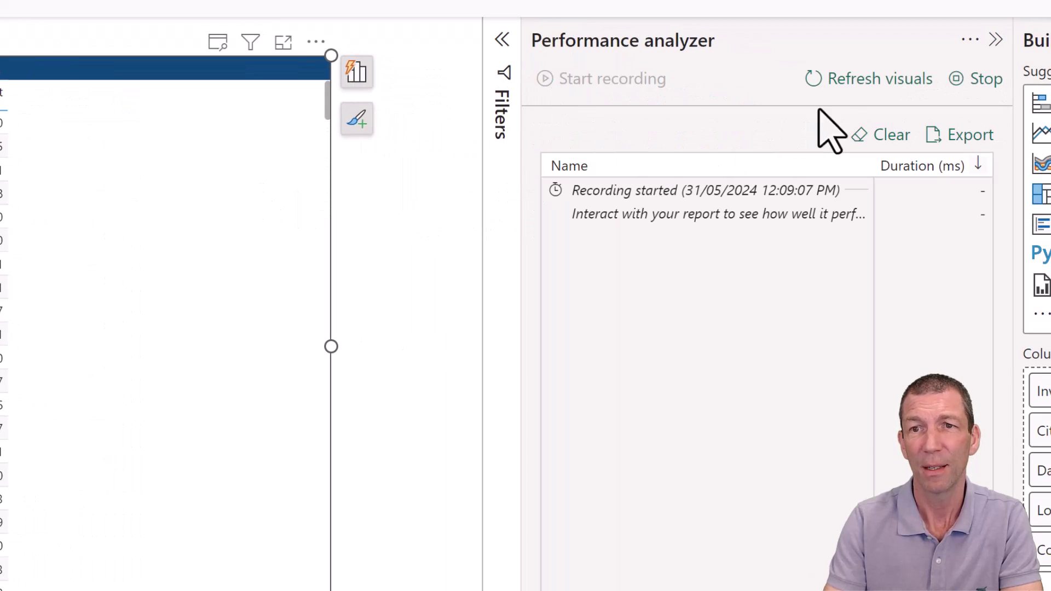
pyautogui.click(828, 82)
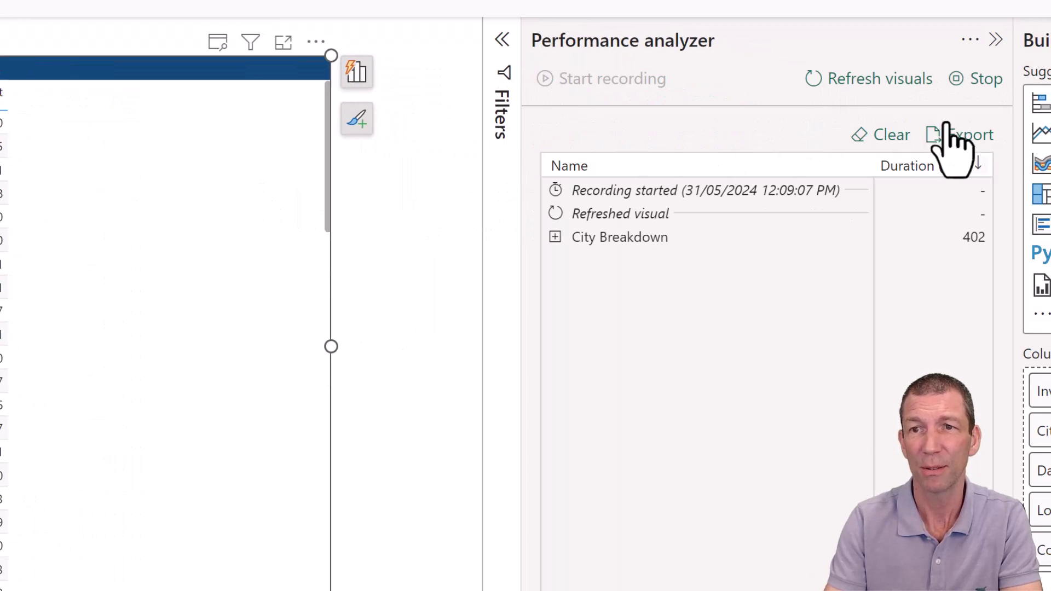
pyautogui.click(972, 85)
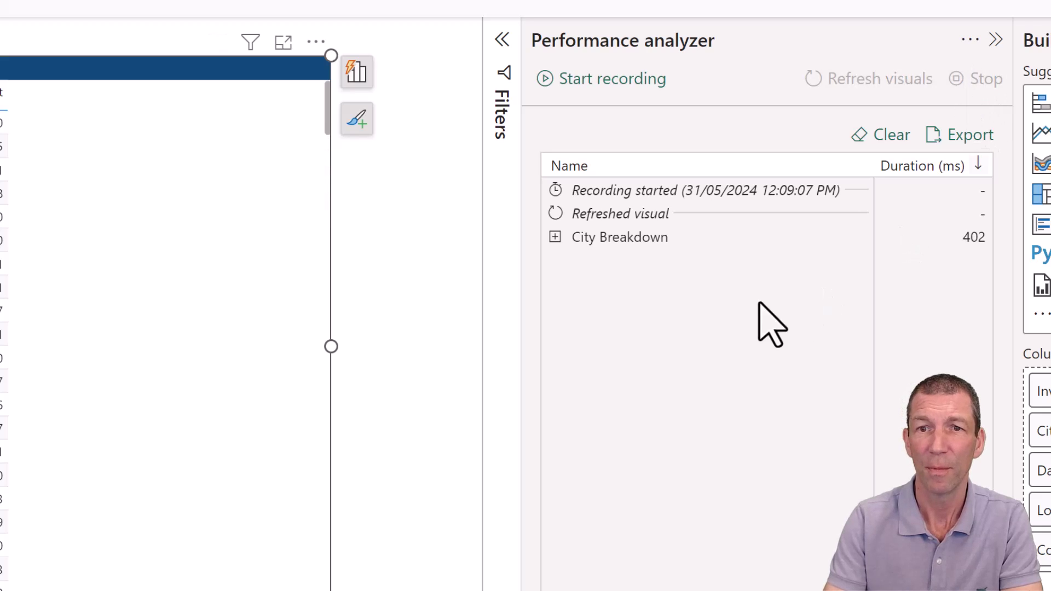
pyautogui.click(555, 237)
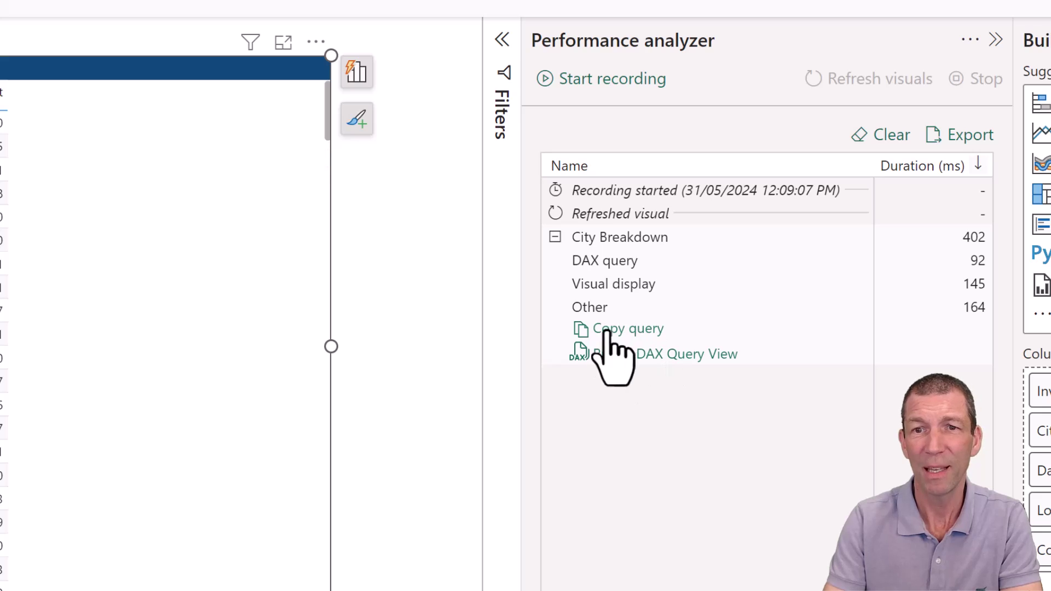
# Open the City Breakdown query in DAX query view and delete the TOPN windowing variable block
pyautogui.click(630, 362)
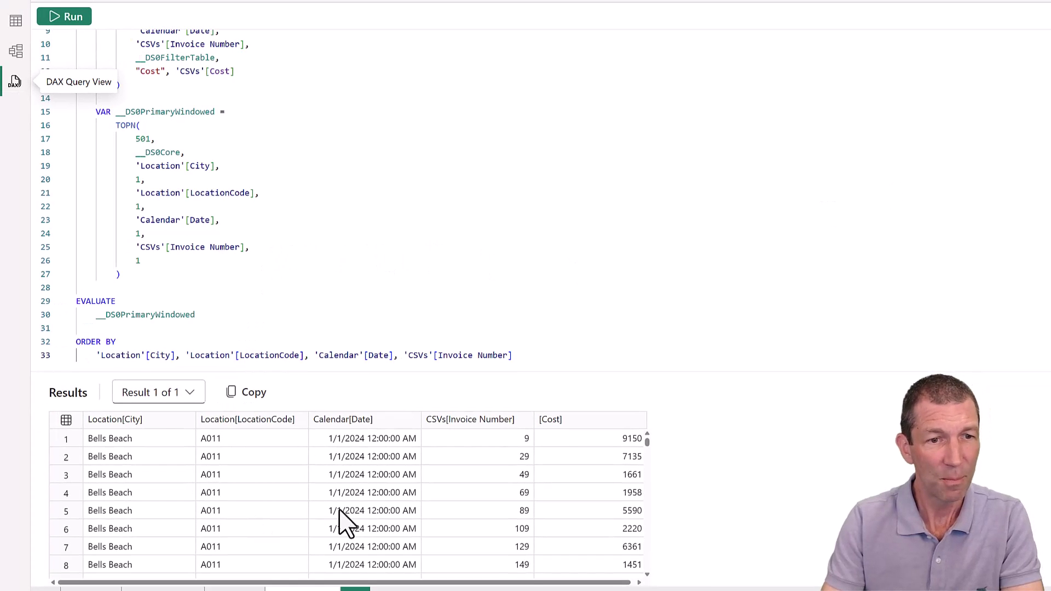
pyautogui.scroll(-3, 206, 497)
pyautogui.scroll(4, 206, 498)
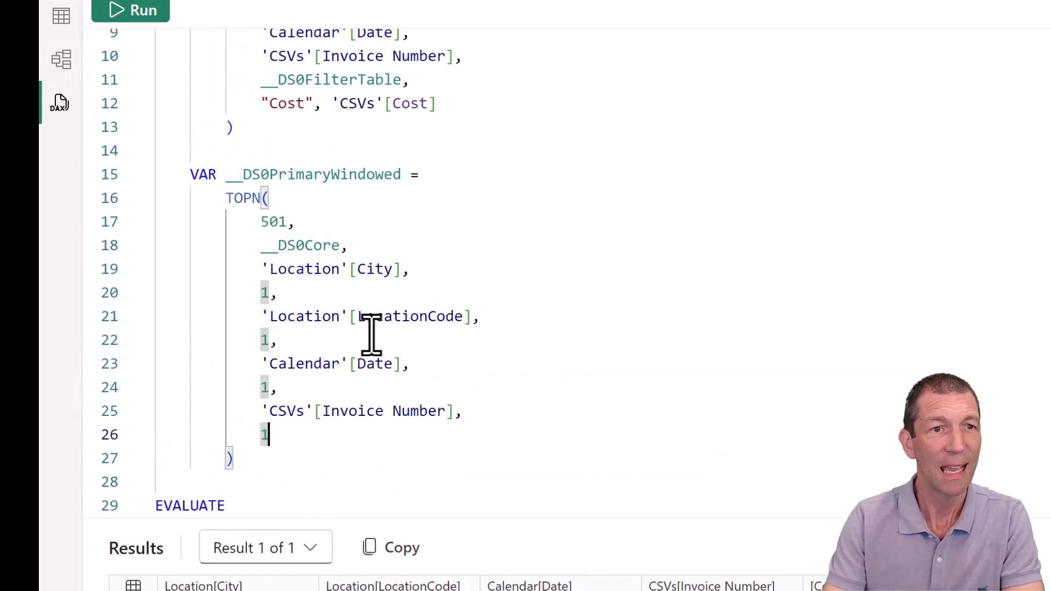
pyautogui.click(235, 198)
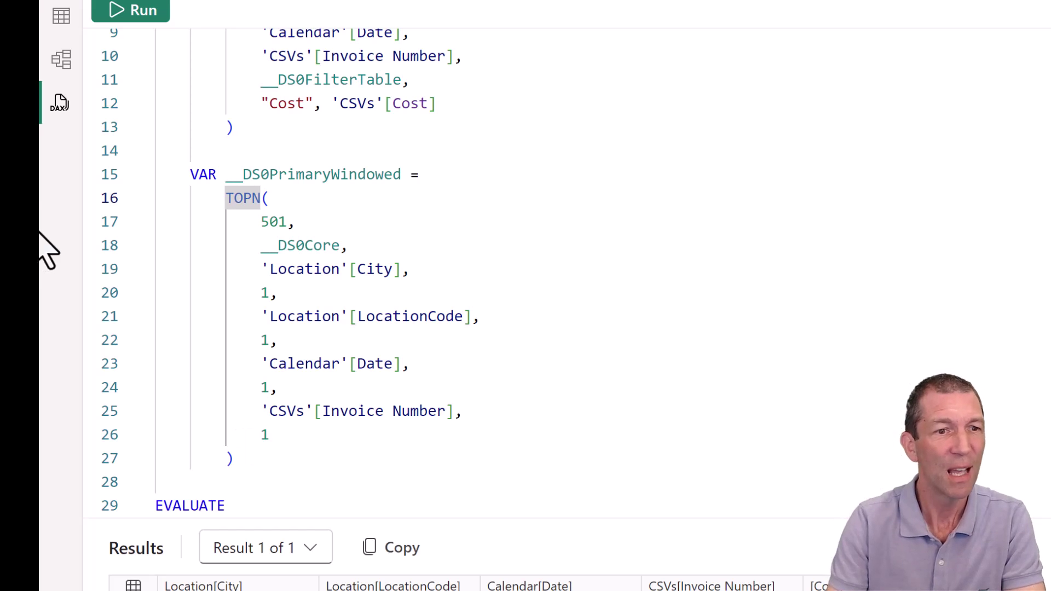
pyautogui.moveTo(257, 462); pyautogui.dragTo(150, 152)
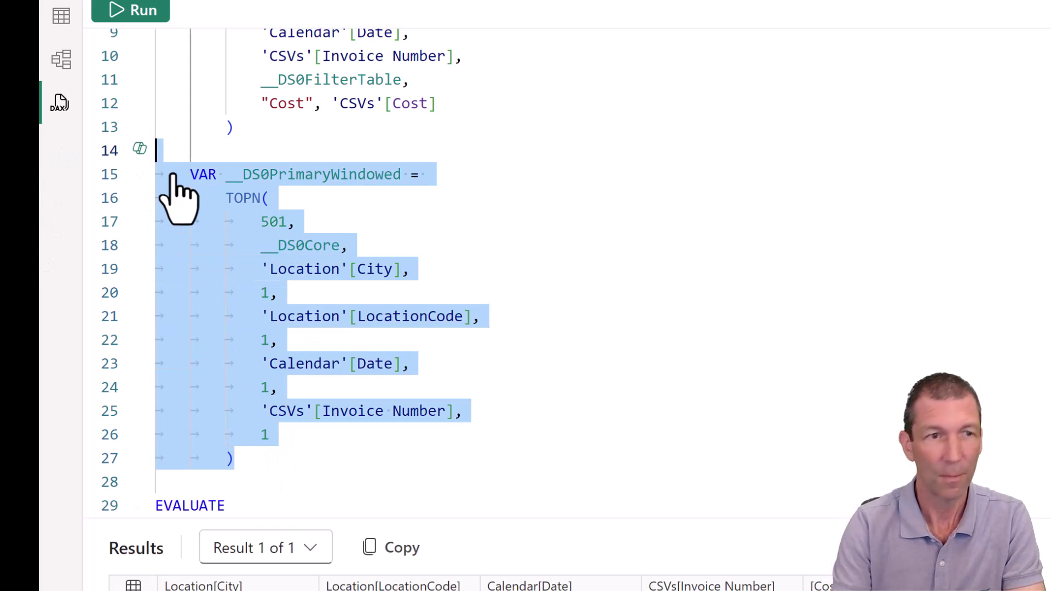
pyautogui.press('Delete')
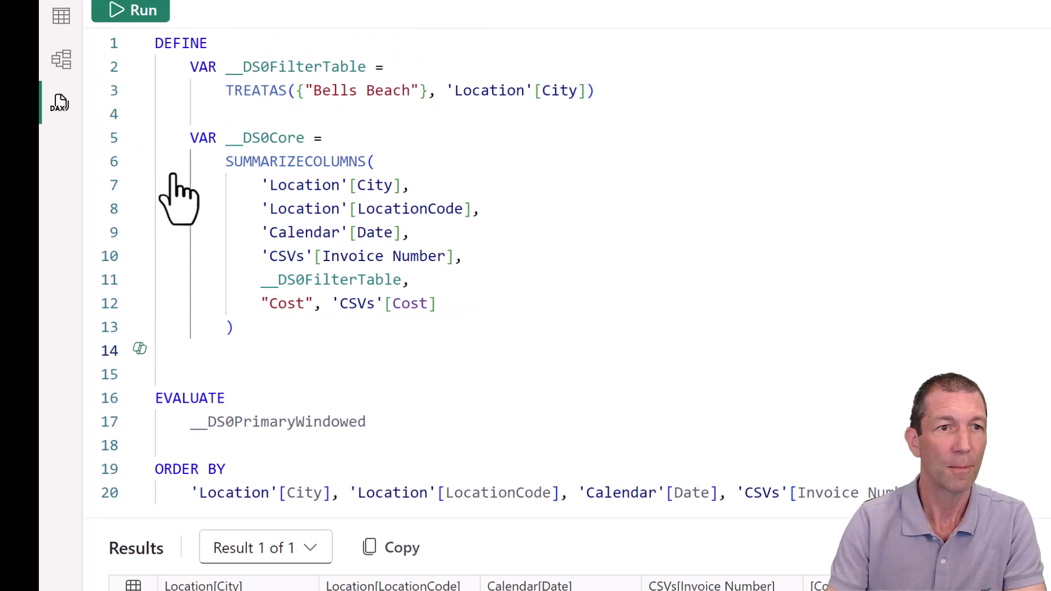
# Paste the __DS0Core line over __DS0PrimaryWindowed after EVALUATE and run the query
pyautogui.click(273, 140)
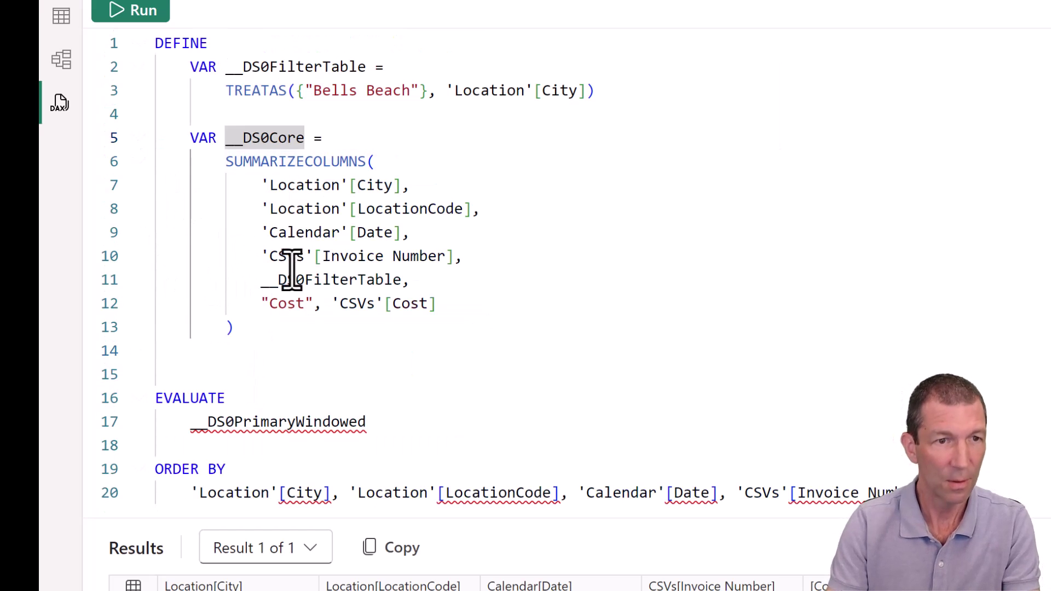
pyautogui.moveTo(368, 425); pyautogui.dragTo(182, 433)
pyautogui.write('VAR __DS0Core =')
pyautogui.scroll(-1, 340, 438)
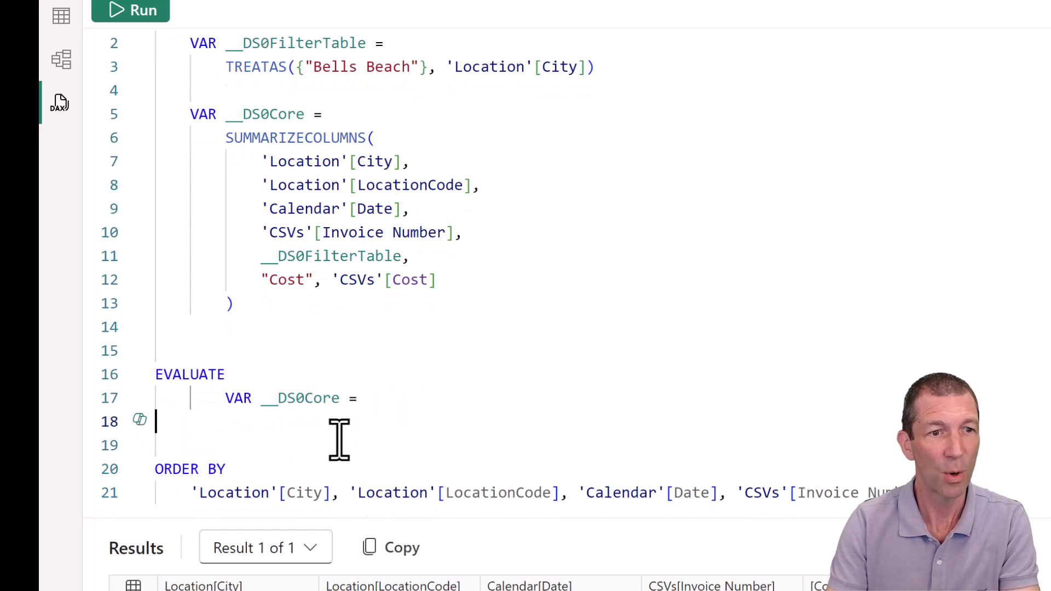
pyautogui.scroll(1, 420, 443)
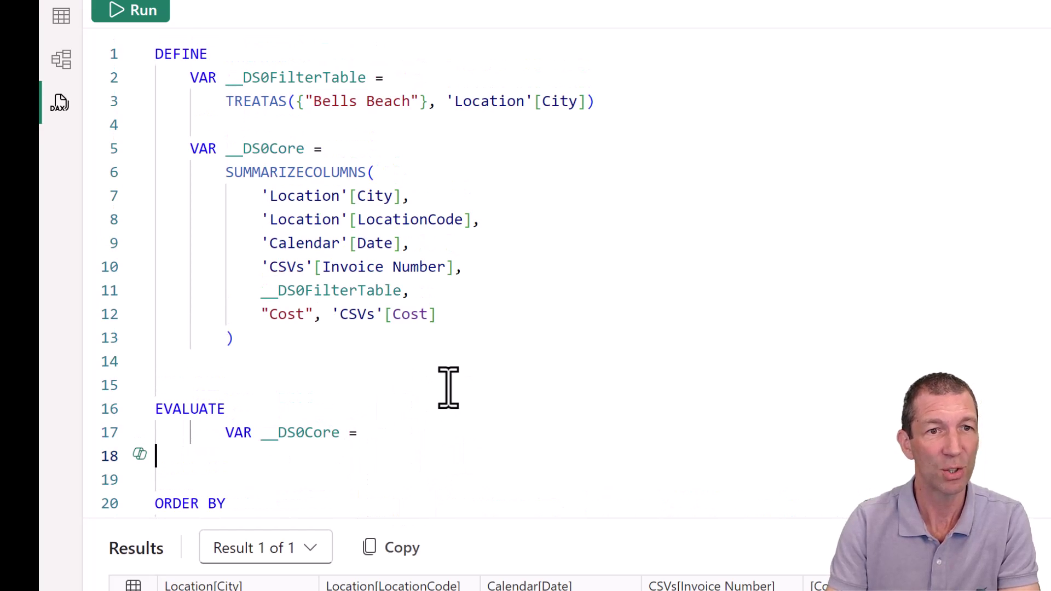
pyautogui.scroll(-1, 448, 388)
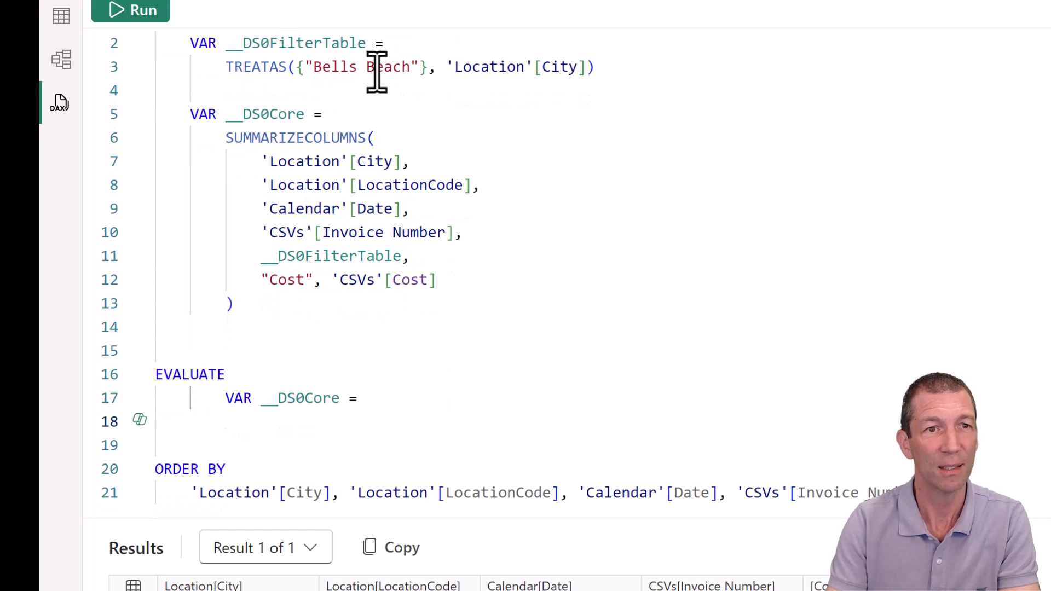
pyautogui.click(137, 9)
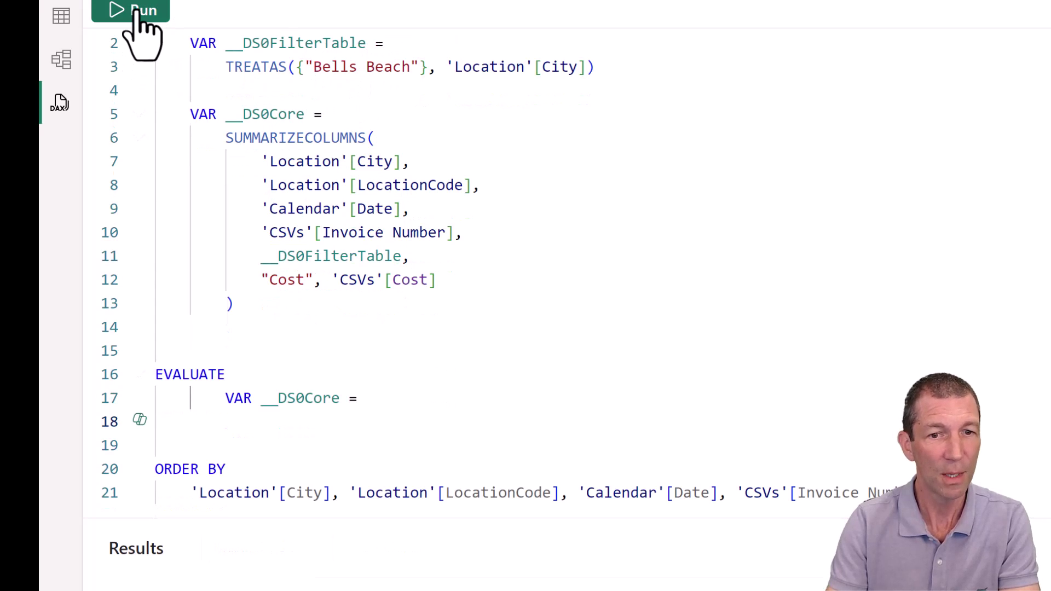
# Remove VAR and the equals sign from line 17, rerun EVALUATE __DS0Core, and select the query text
pyautogui.scroll(1, 350, 241)
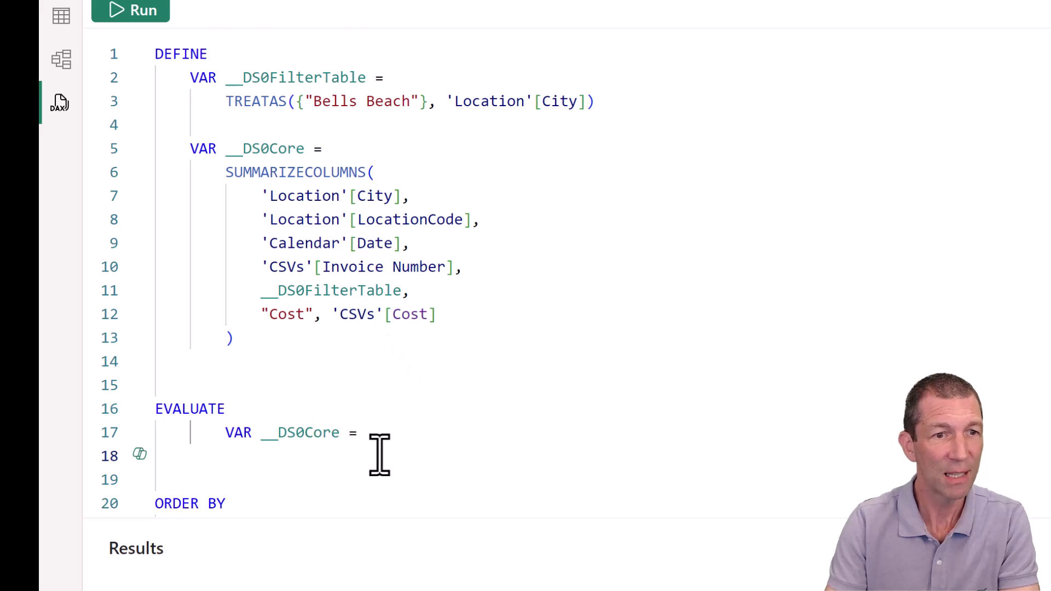
pyautogui.scroll(-1, 329, 460)
pyautogui.scroll(1, 493, 356)
pyautogui.click(508, 324)
pyautogui.scroll(-1, 443, 396)
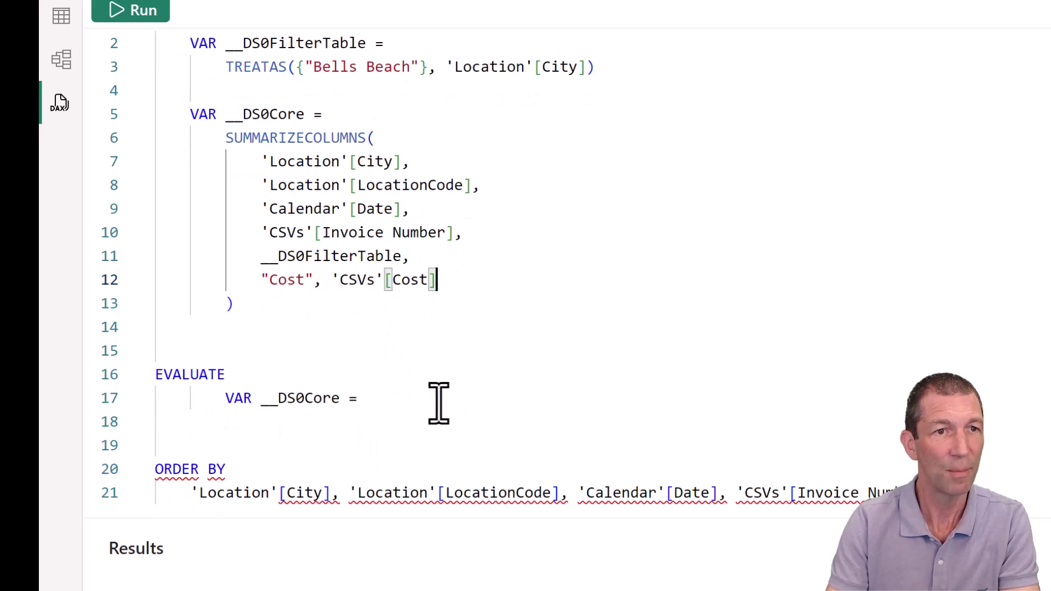
pyautogui.click(388, 395)
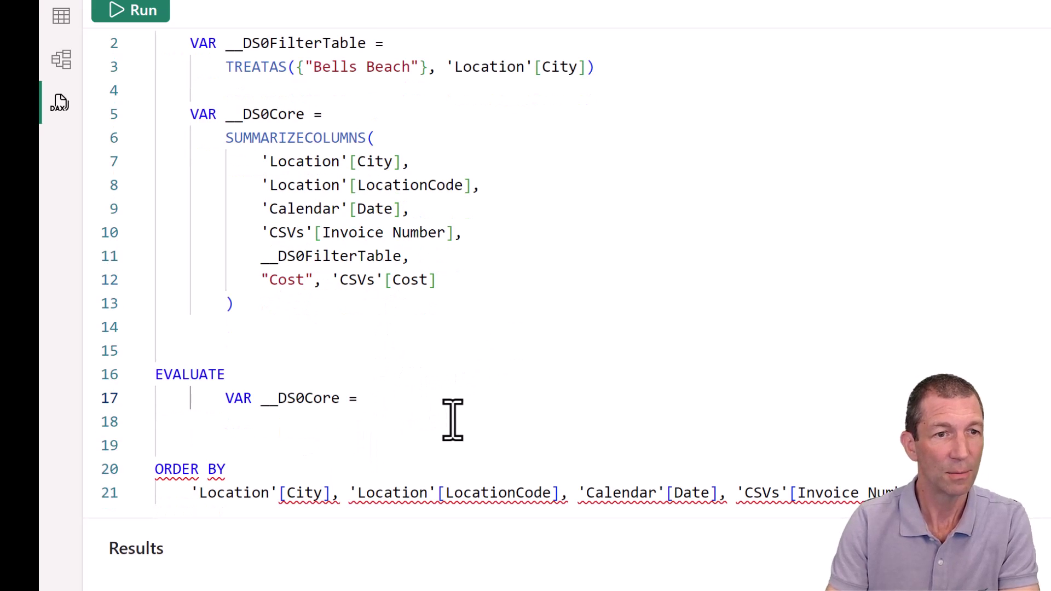
pyautogui.keyDown('shift'); pyautogui.click(299, 399); pyautogui.keyUp('shift')
pyautogui.click(260, 398)
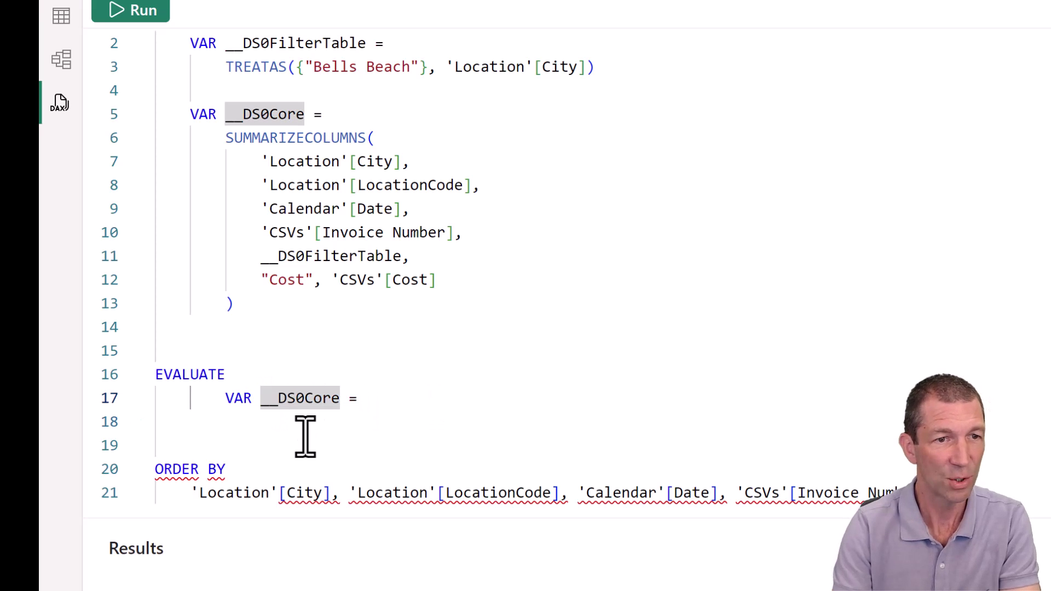
pyautogui.press('BackSpace')
pyautogui.press('BackSpace')
pyautogui.press('BackSpace')
pyautogui.press('BackSpace')
pyautogui.click(328, 408)
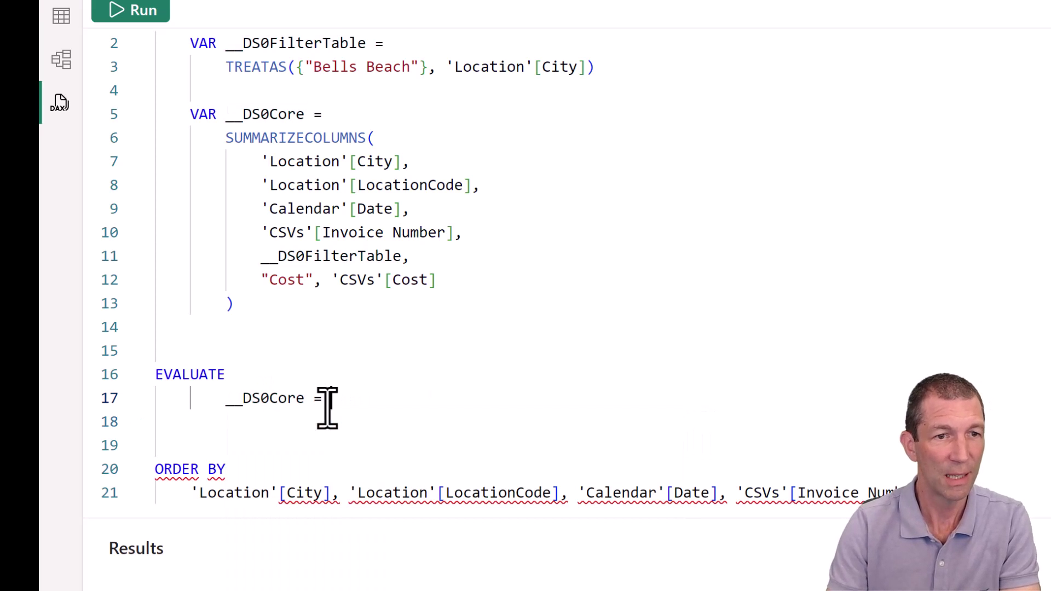
pyautogui.press('BackSpace')
pyautogui.press('BackSpace')
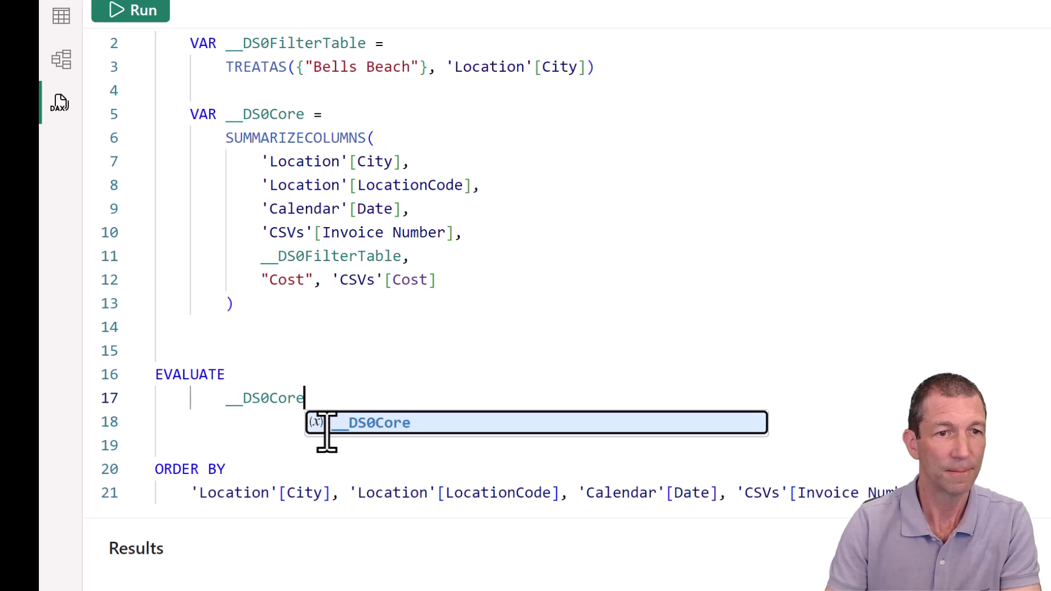
pyautogui.click(344, 373)
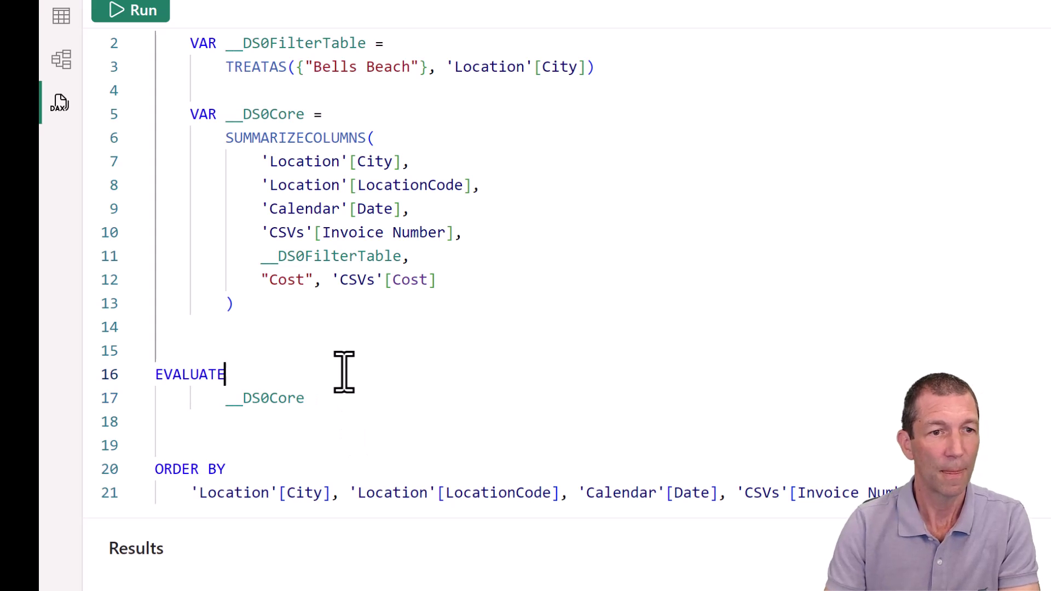
pyautogui.click(135, 16)
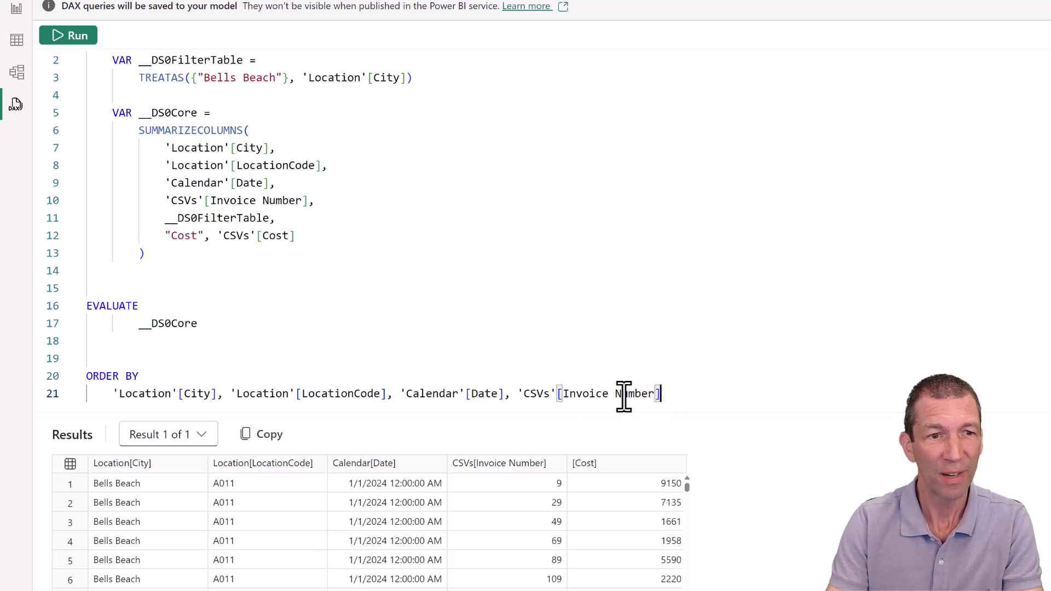
pyautogui.moveTo(562, 394); pyautogui.dragTo(82, 68)
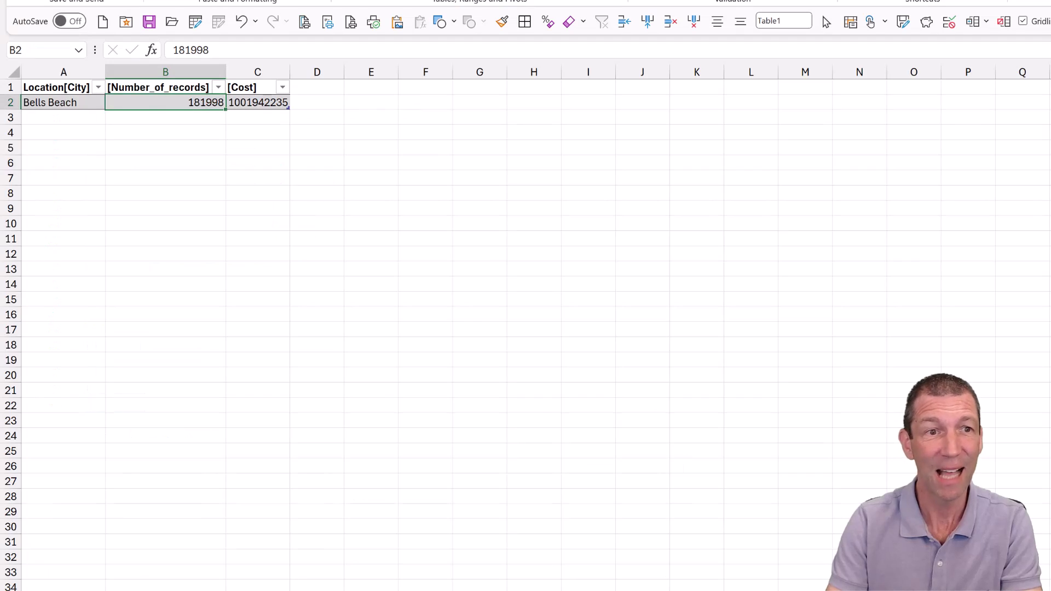
# Open the External Data Properties of the Power BI-linked table at cell B2
pyautogui.rightClick(162, 115)
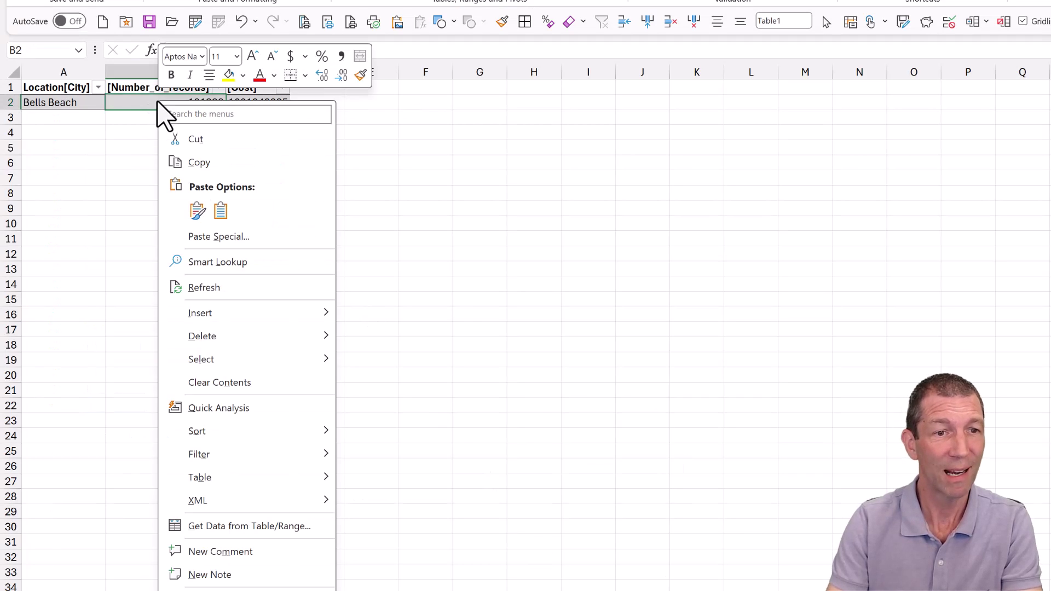
pyautogui.moveTo(257, 486)
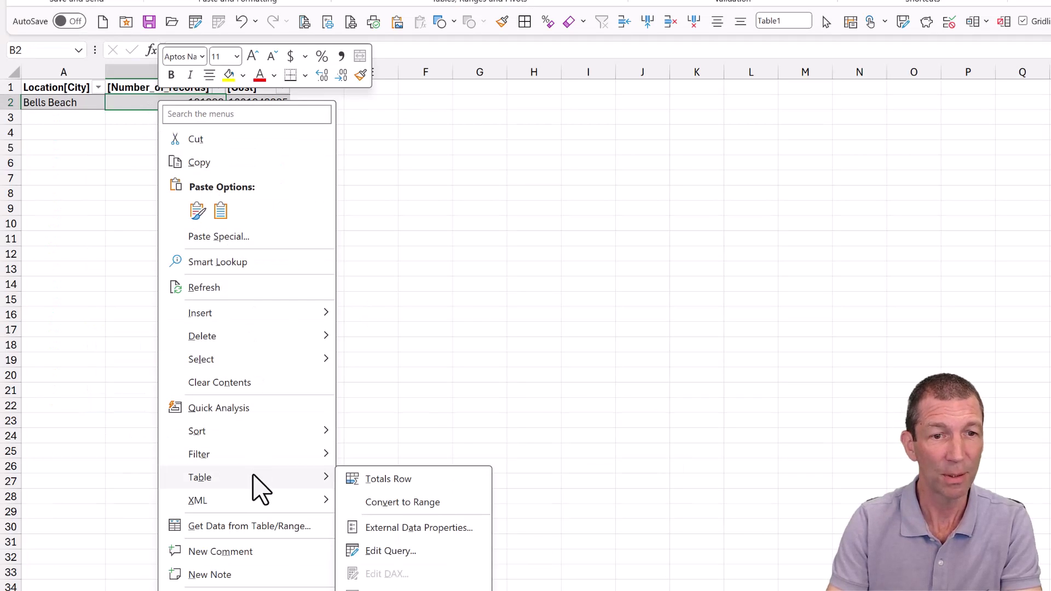
pyautogui.click(397, 529)
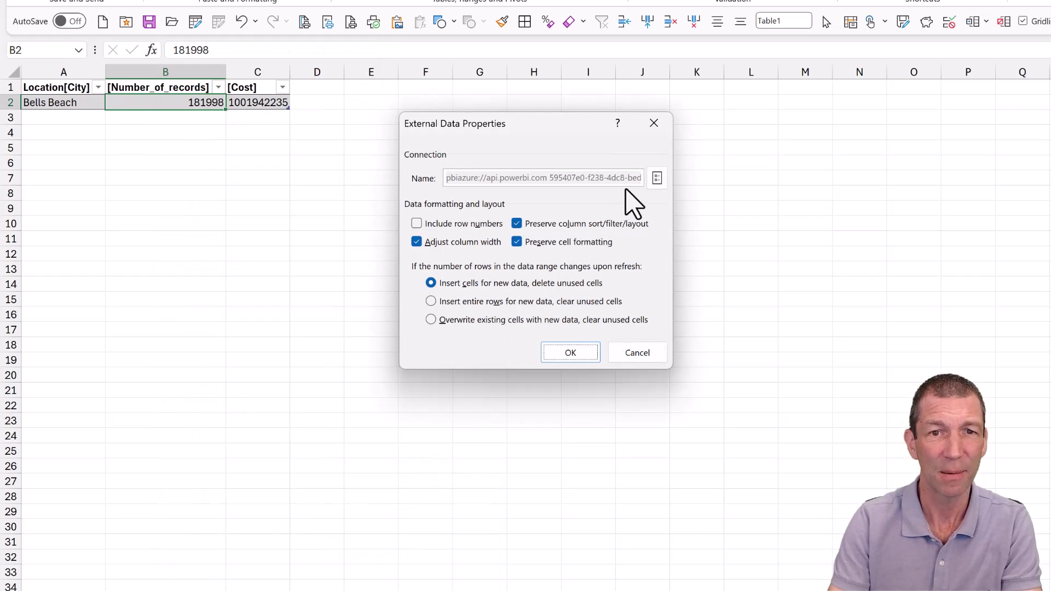
# Show the connection's Definition tab and widen the dialog to read the current query
pyautogui.click(657, 178)
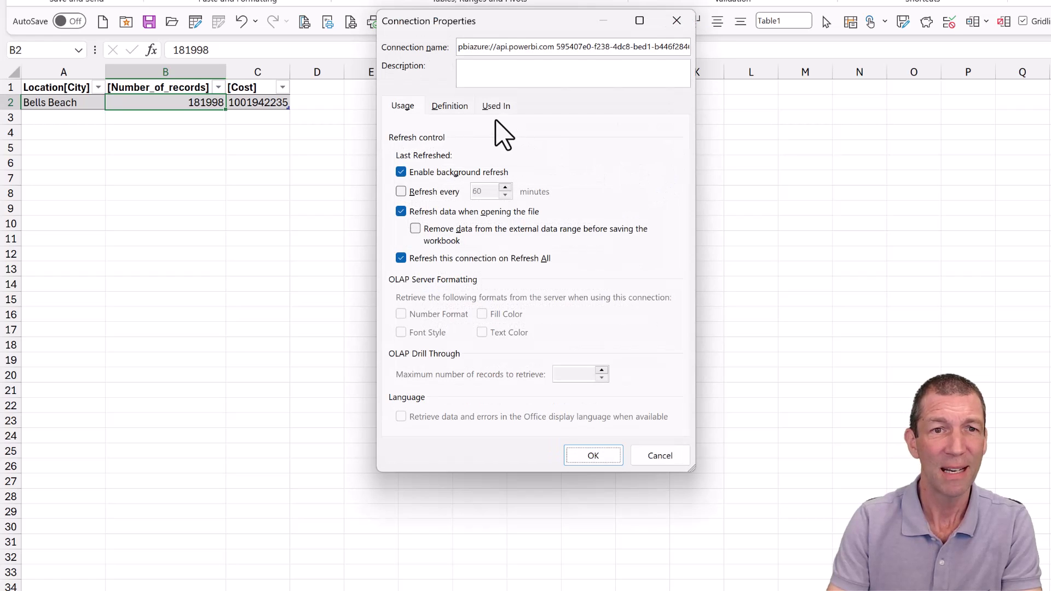
pyautogui.click(450, 107)
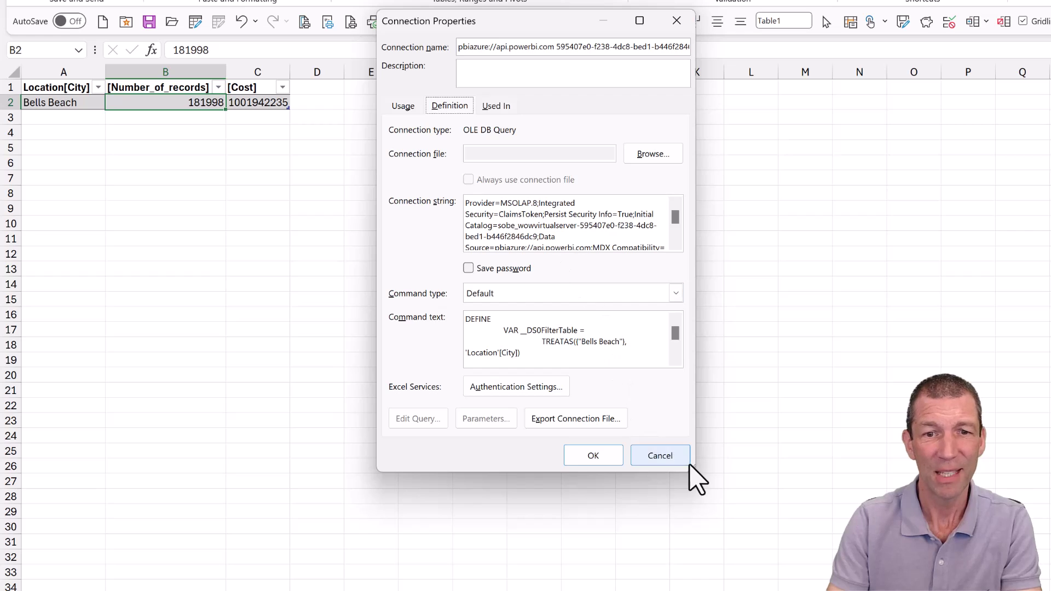
pyautogui.moveTo(713, 471); pyautogui.dragTo(965, 590)
pyautogui.scroll(-5, 742, 460)
pyautogui.scroll(5, 716, 457)
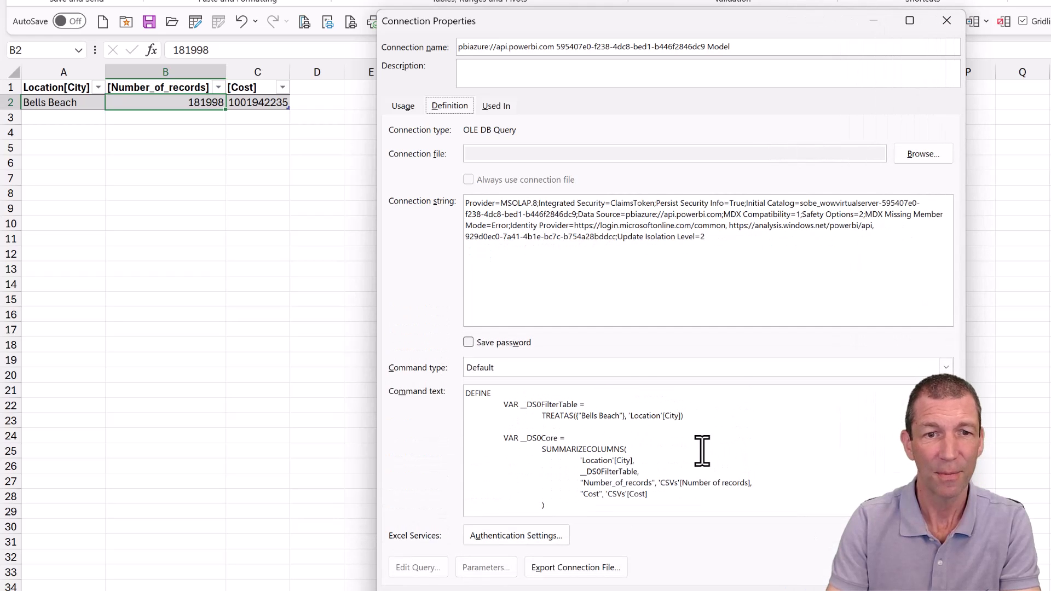
pyautogui.scroll(-5, 703, 450)
# Replace the command text with the new Bells Beach invoice DAX query and apply it
pyautogui.click(606, 511)
pyautogui.hotkey('ctrl', 'a')
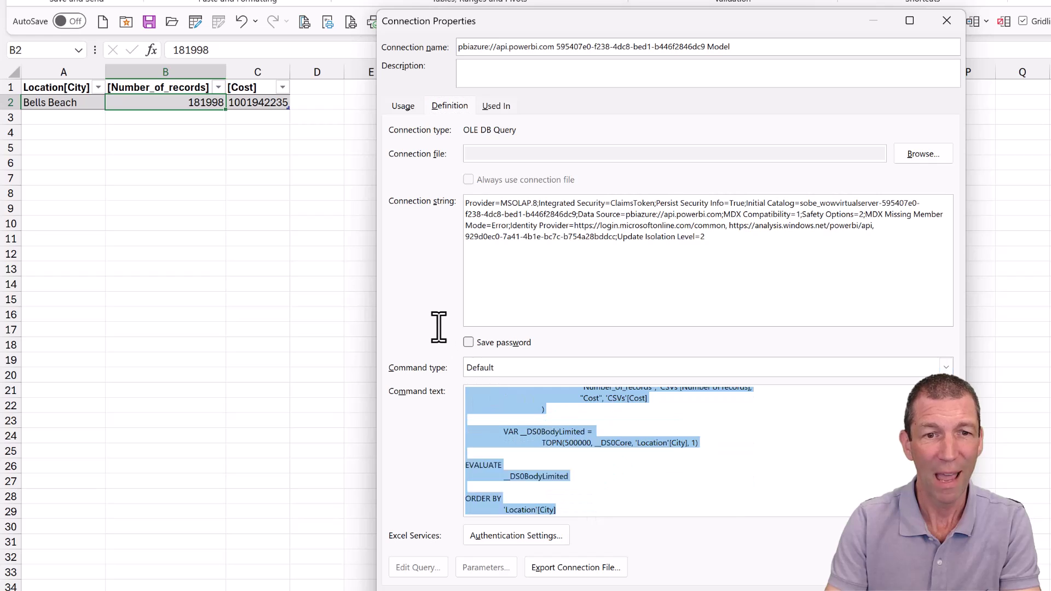
pyautogui.press('Delete')
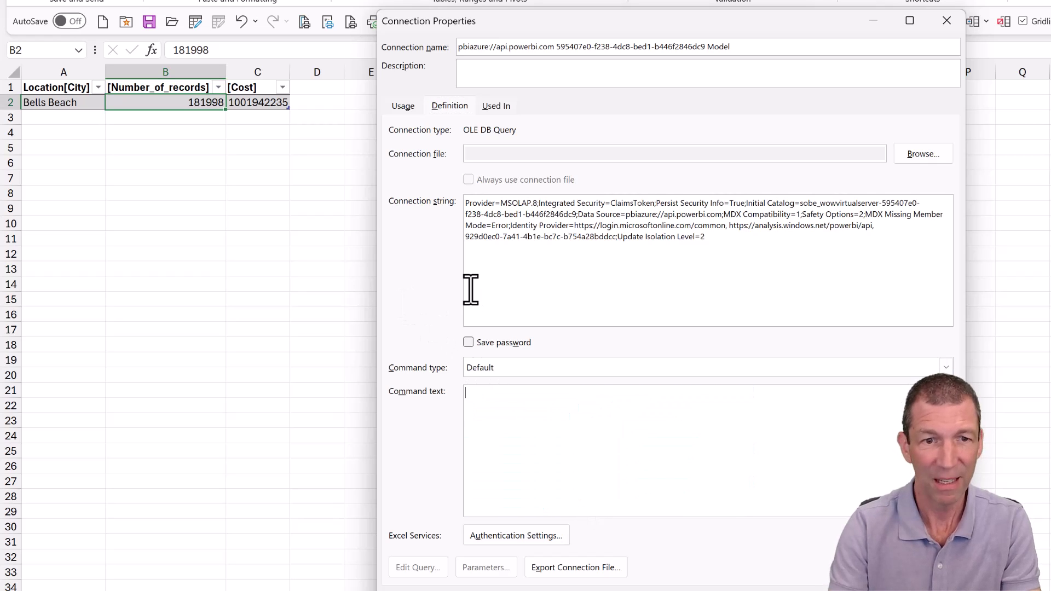
pyautogui.hotkey('ctrl', 'v')
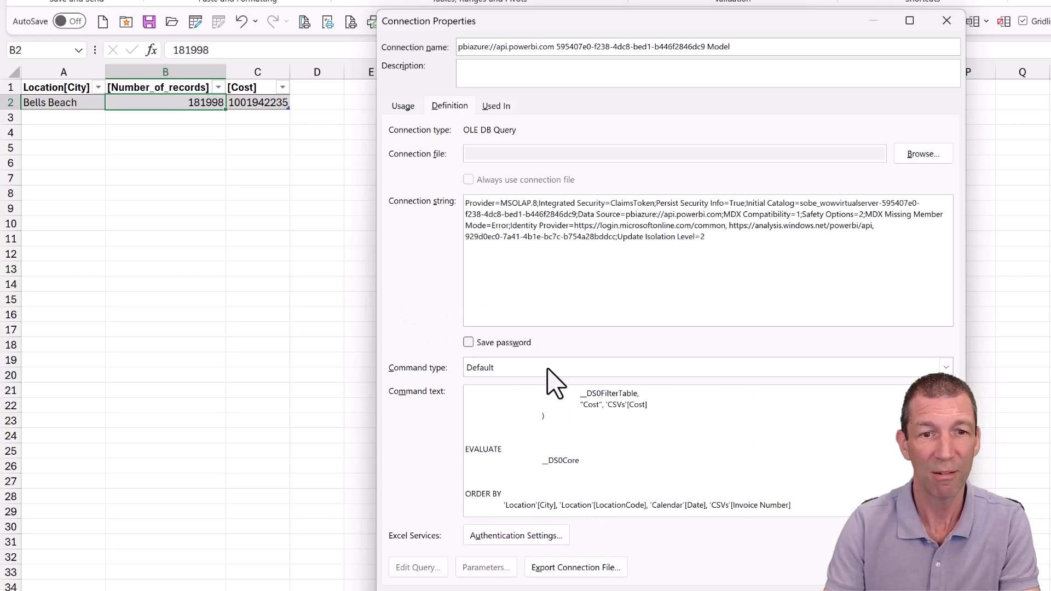
pyautogui.scroll(5, 567, 466)
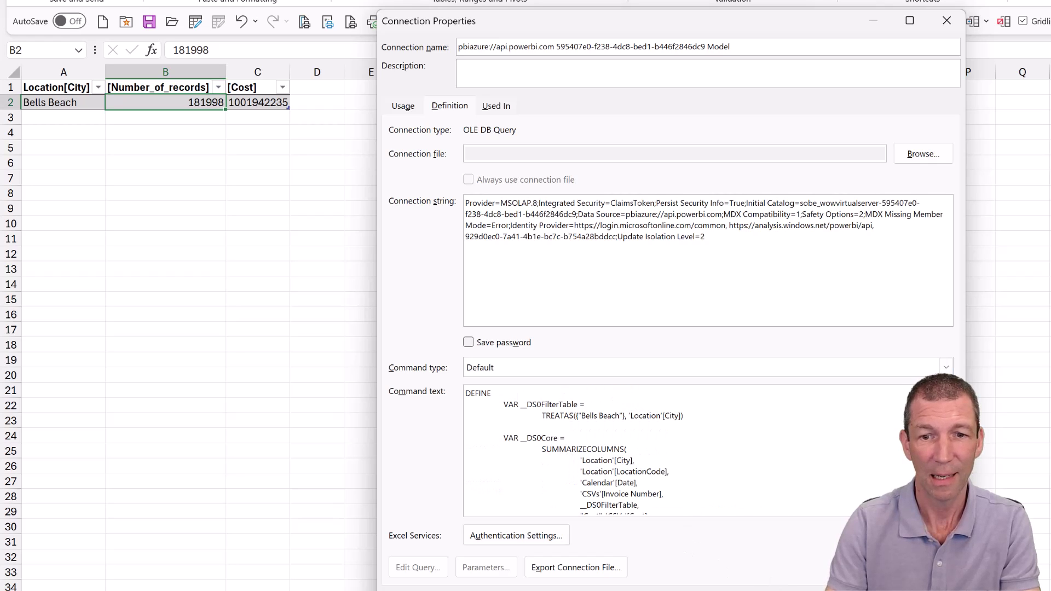
pyautogui.press('Return')
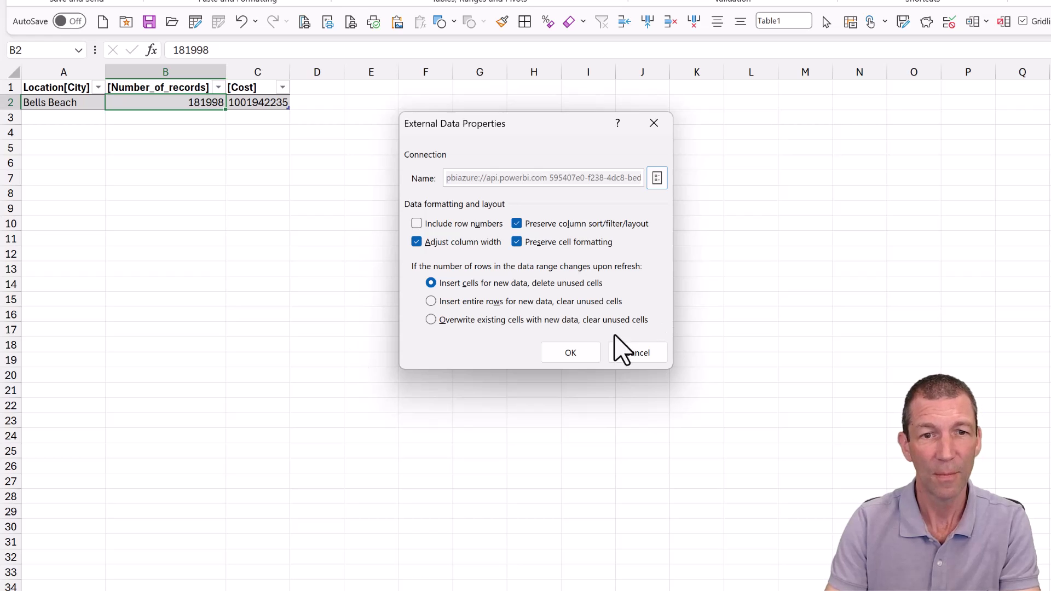
pyautogui.click(566, 353)
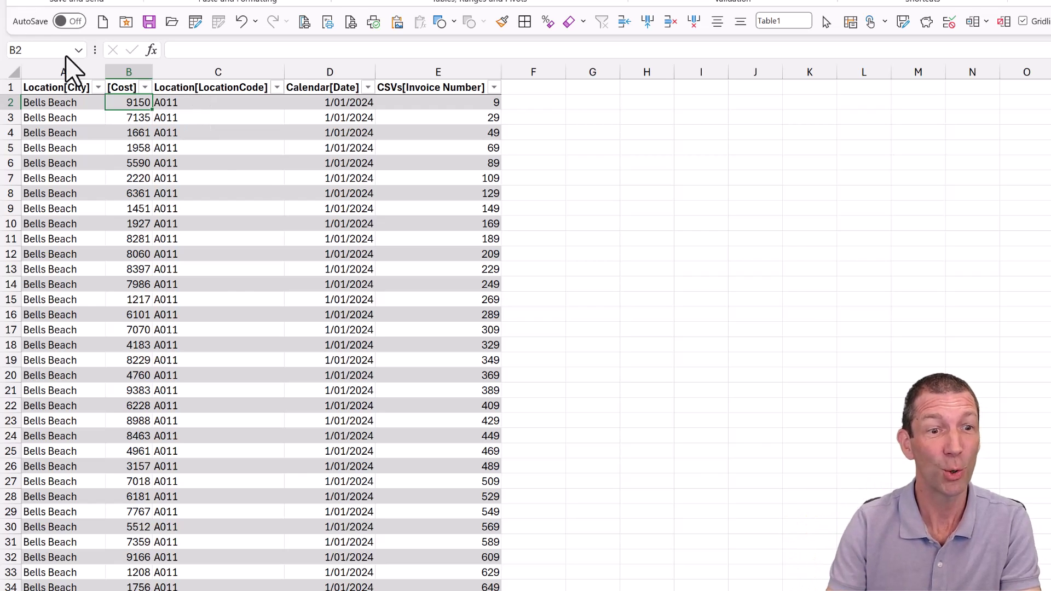
pyautogui.click(253, 316)
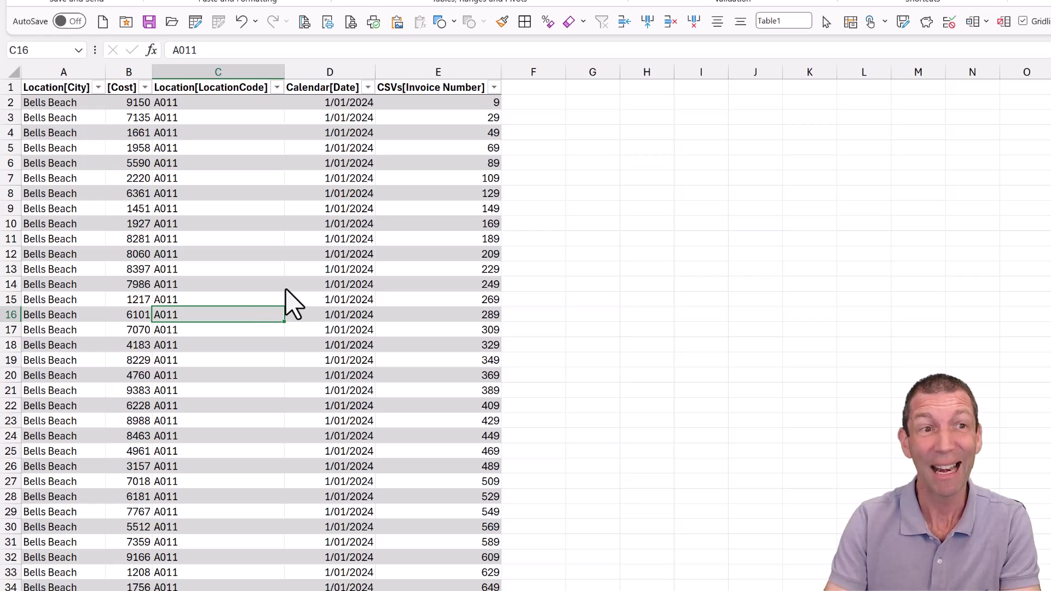
pyautogui.click(281, 261)
pyautogui.moveTo(74, 147); pyautogui.dragTo(77, 270)
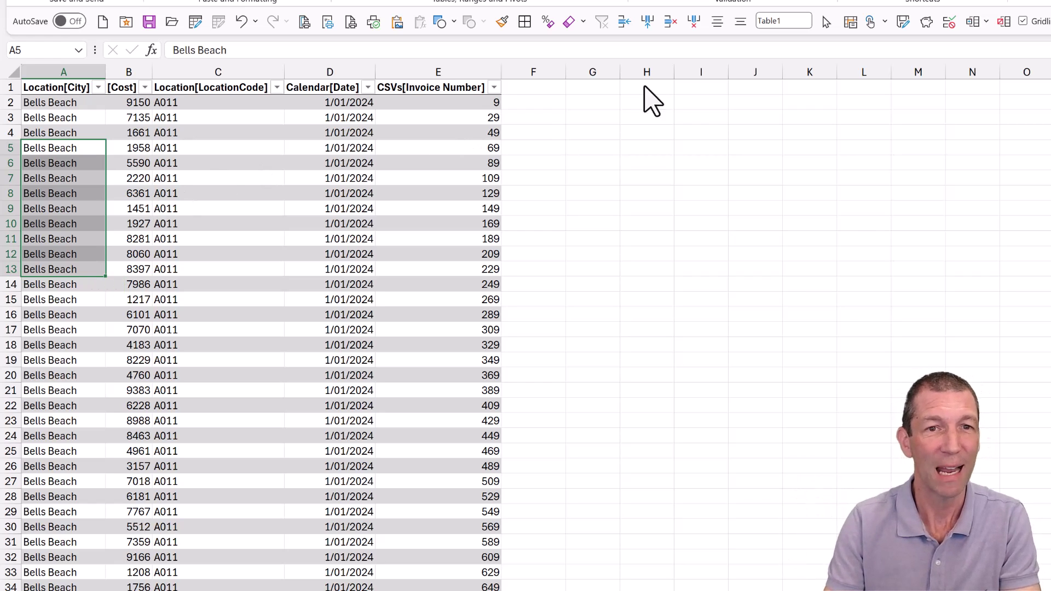
pyautogui.click(662, 104)
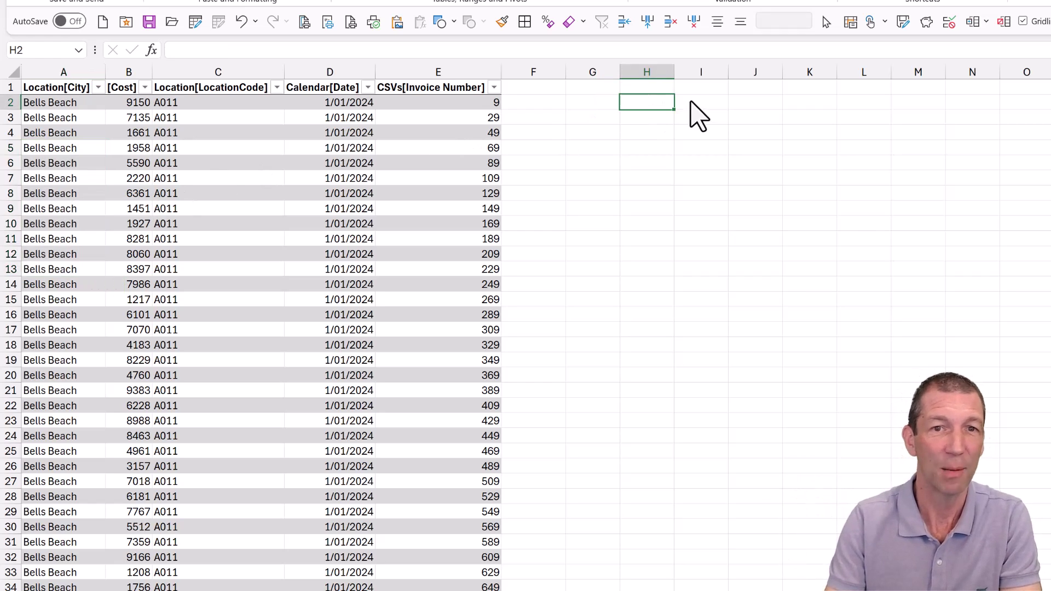
pyautogui.click(88, 133)
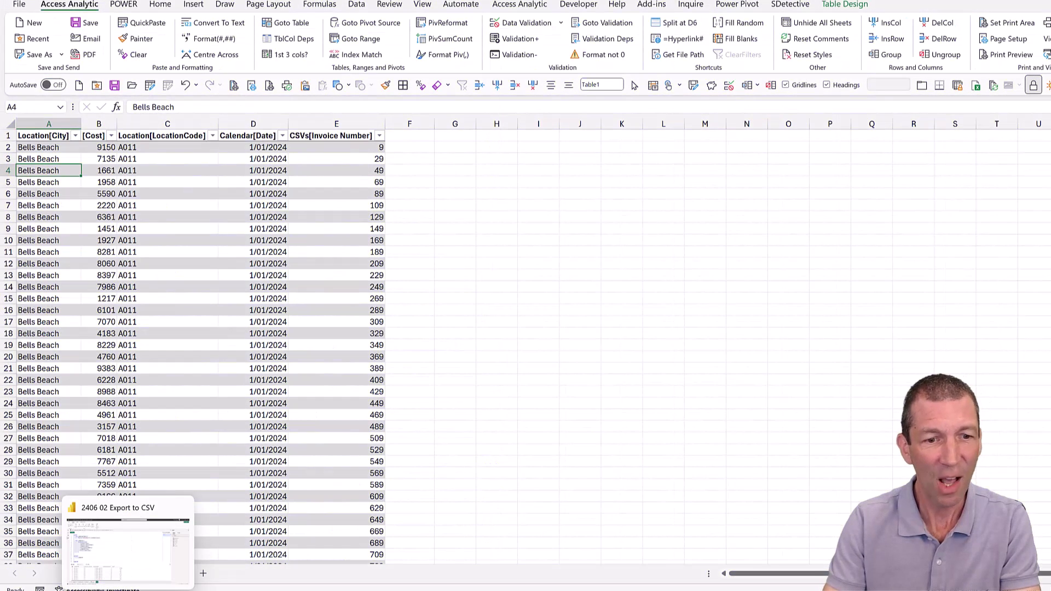
# Create a paginated report from the 2406 02 Export to CSV semantic model in the YouTube workspace
pyautogui.click(127, 543)
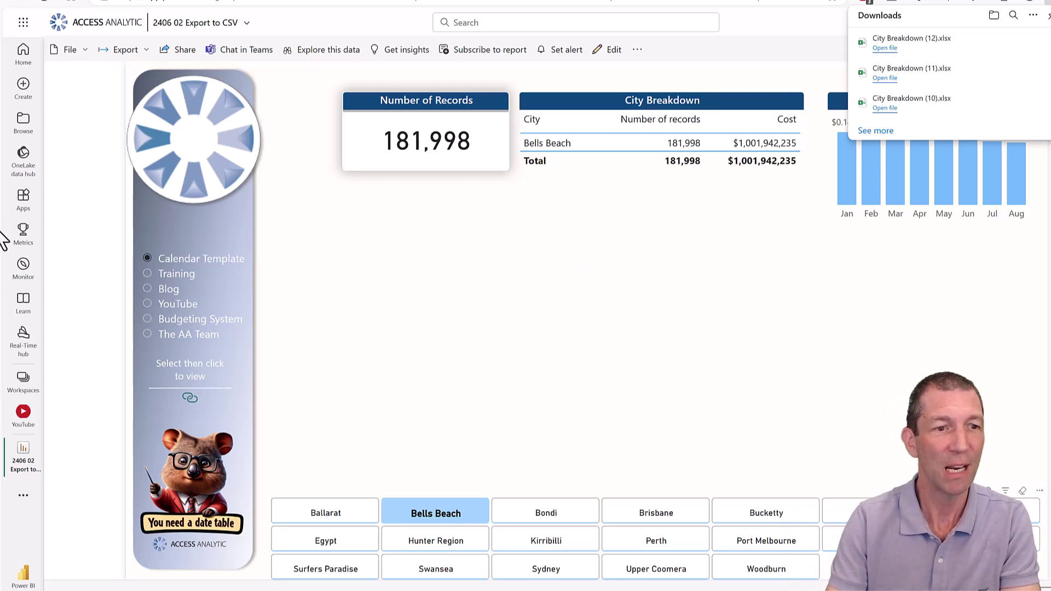
pyautogui.click(23, 419)
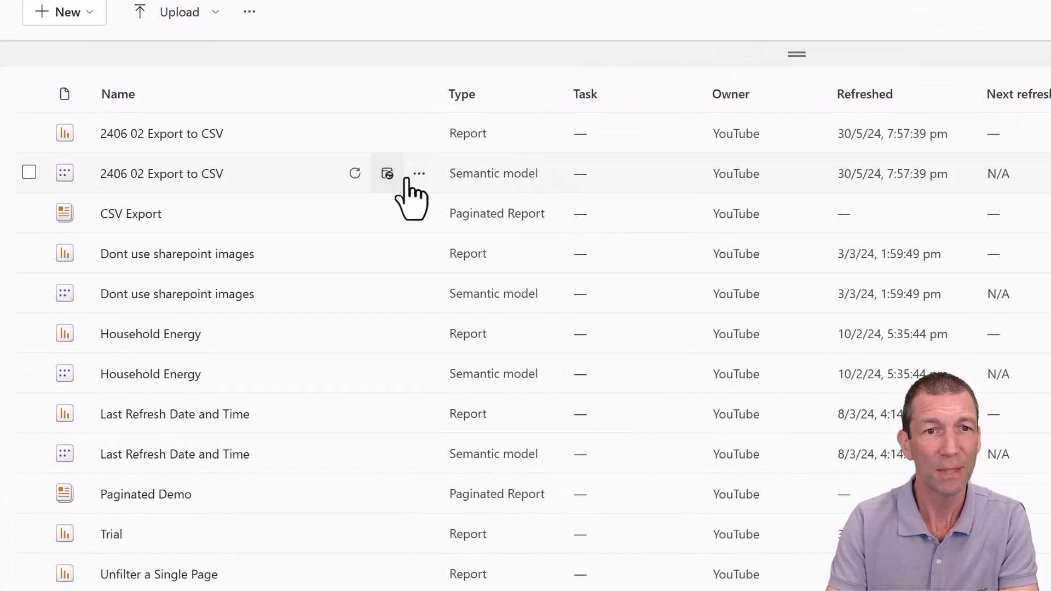
pyautogui.click(417, 174)
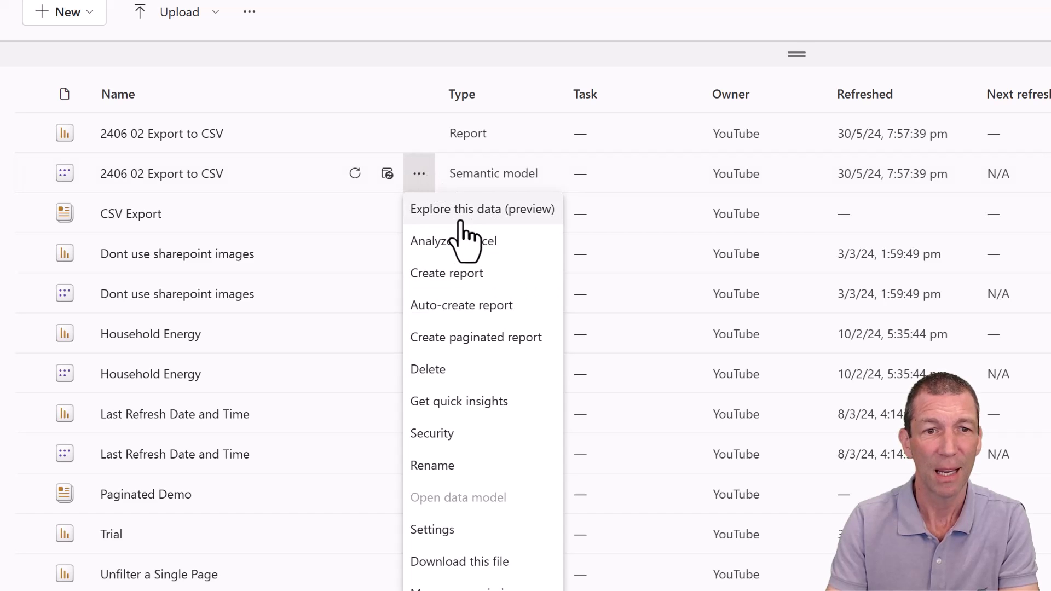
pyautogui.click(501, 339)
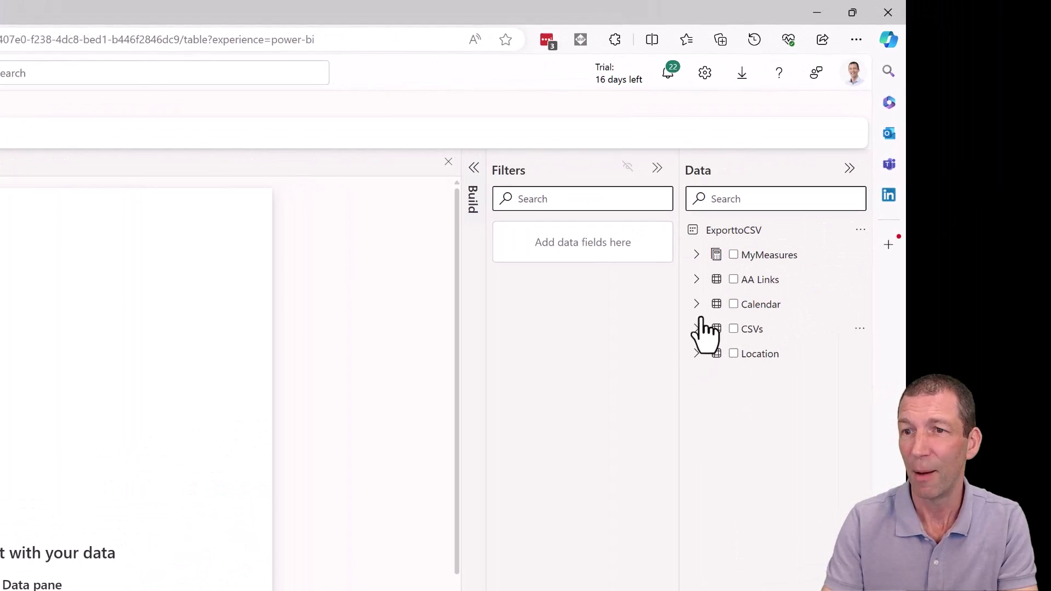
# Add the CSVs fields Invoice Number, Date, LocationCode and Cost to the report table
pyautogui.click(697, 329)
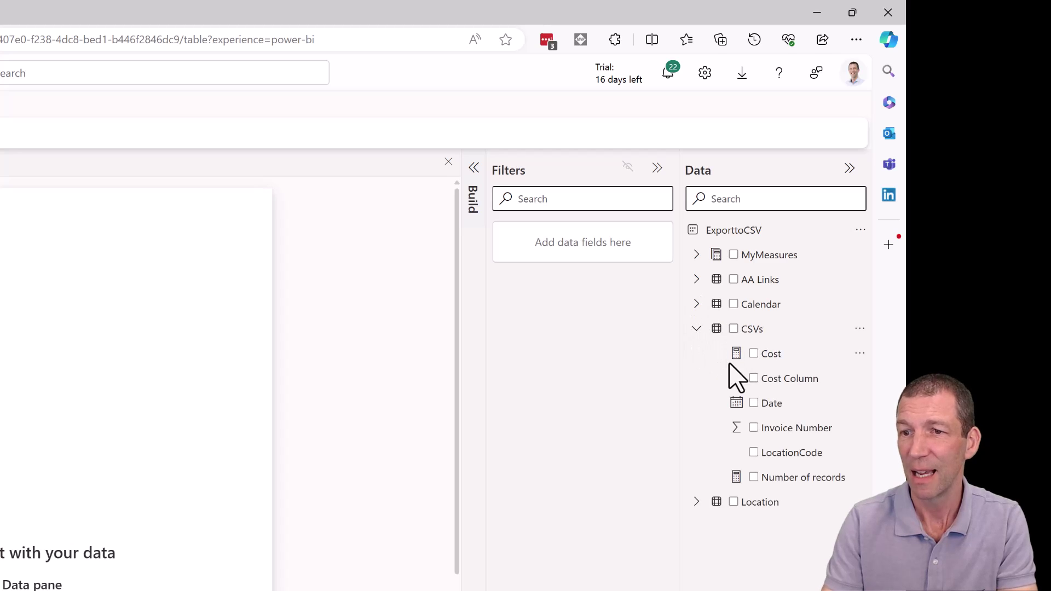
pyautogui.click(753, 429)
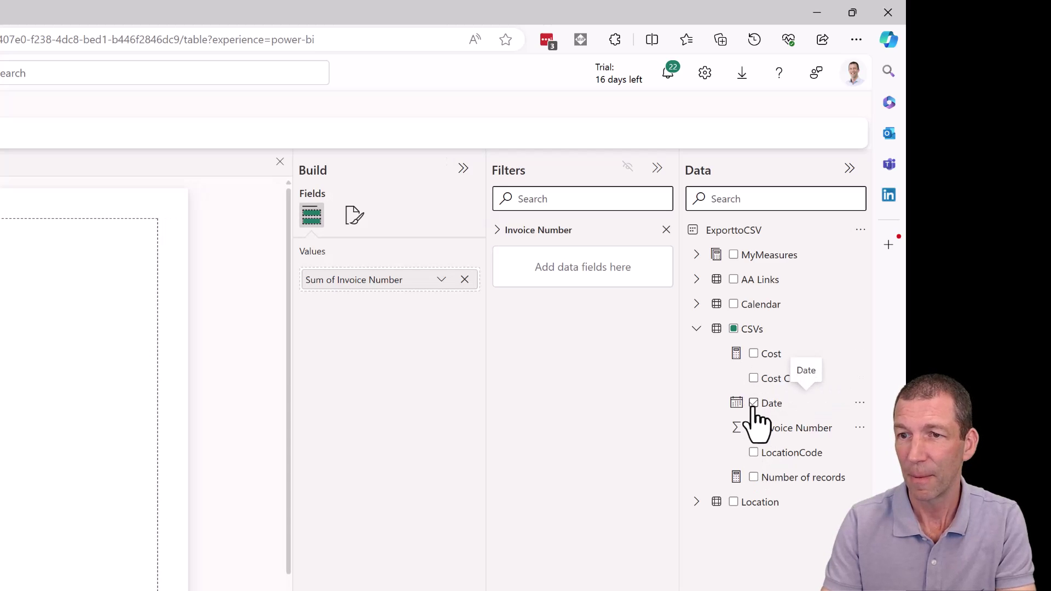
pyautogui.click(754, 403)
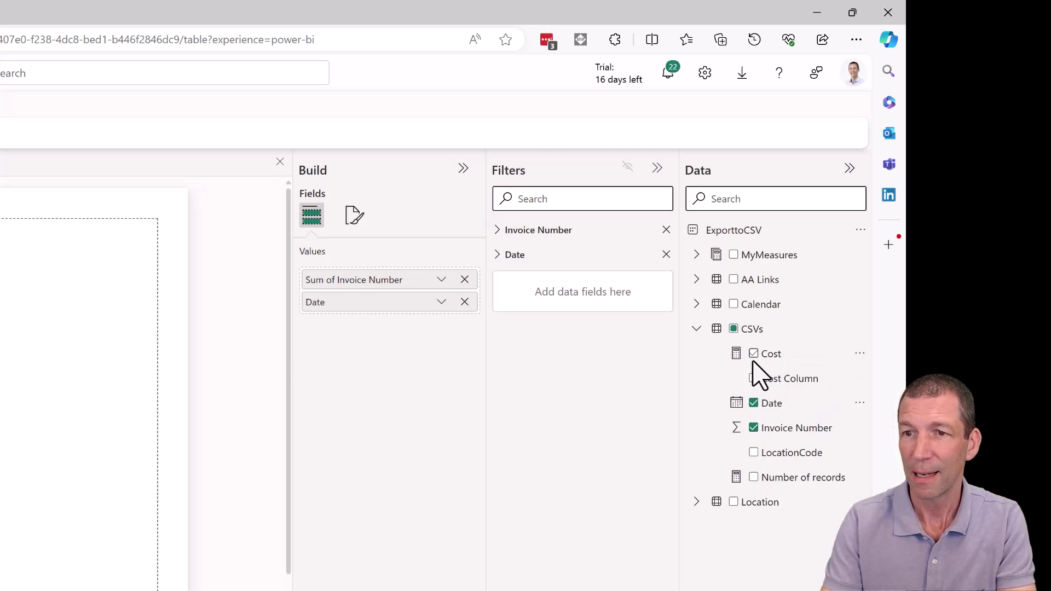
pyautogui.click(754, 452)
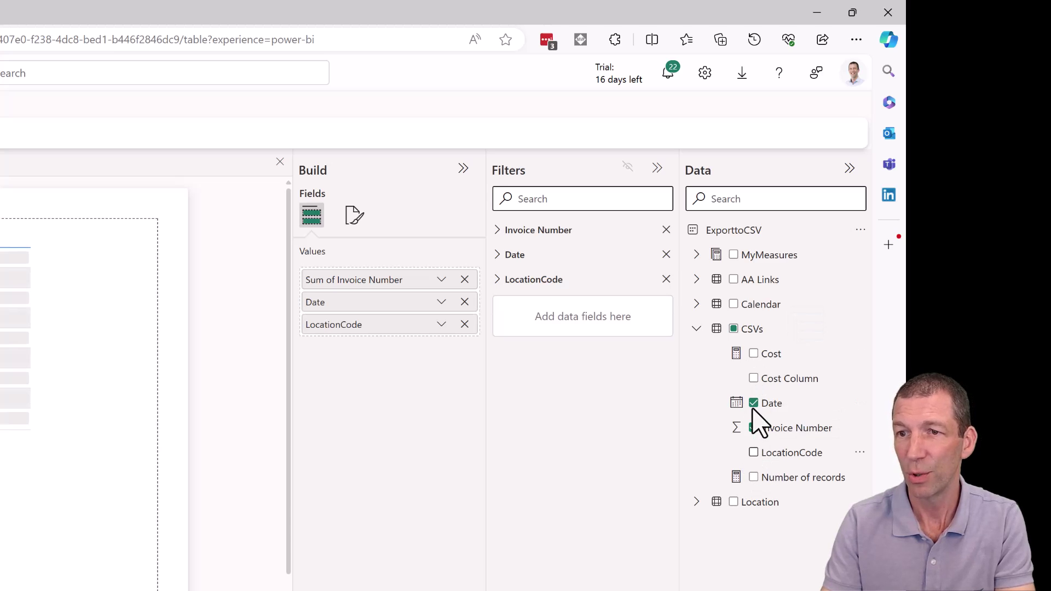
pyautogui.click(754, 354)
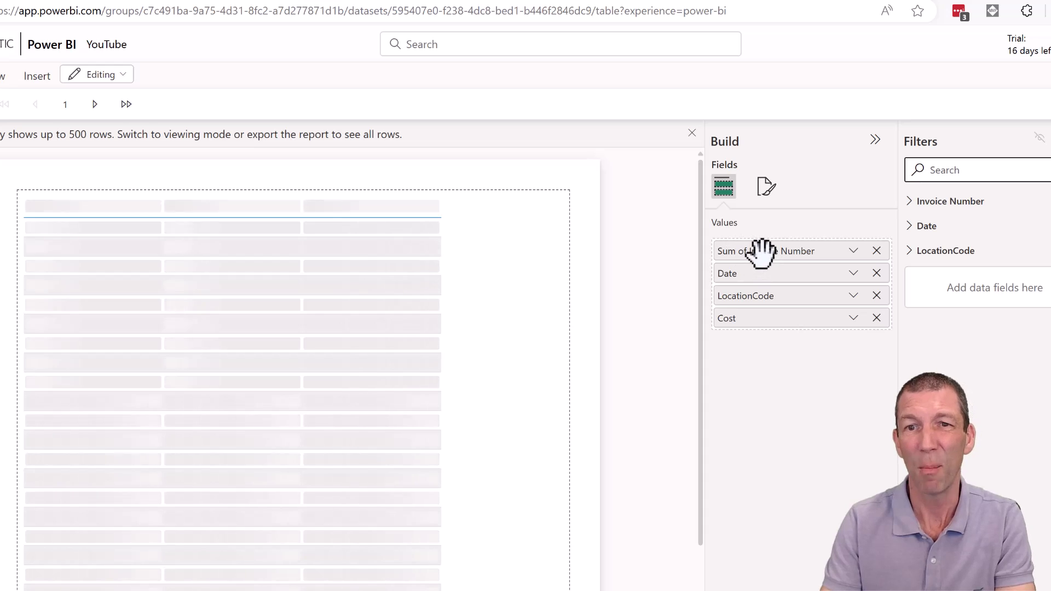
# Set Invoice Number to Don't summarize so it shows individual values
pyautogui.rightClick(765, 251)
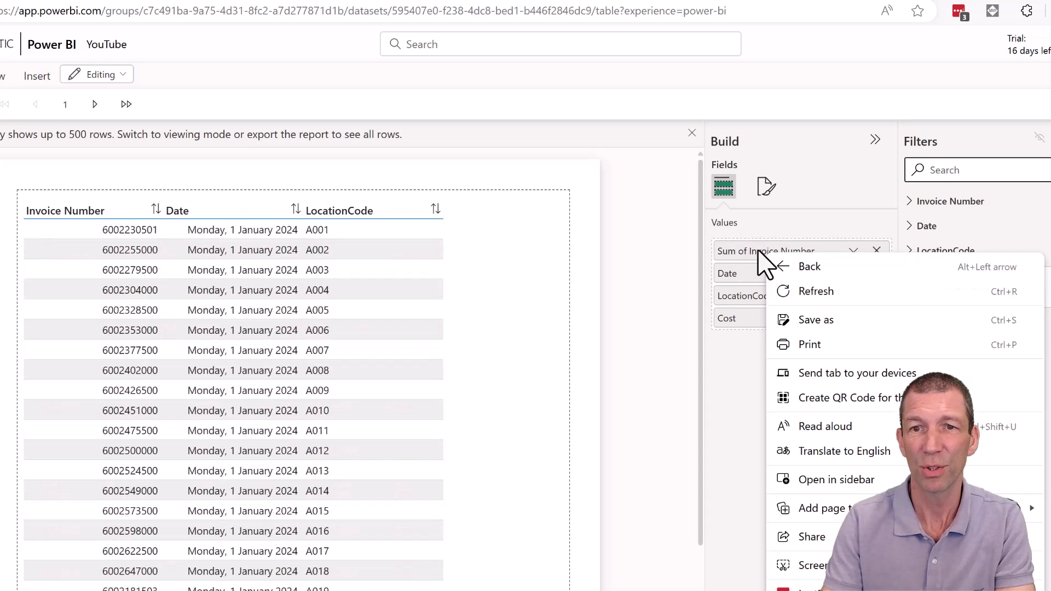
pyautogui.press('Escape')
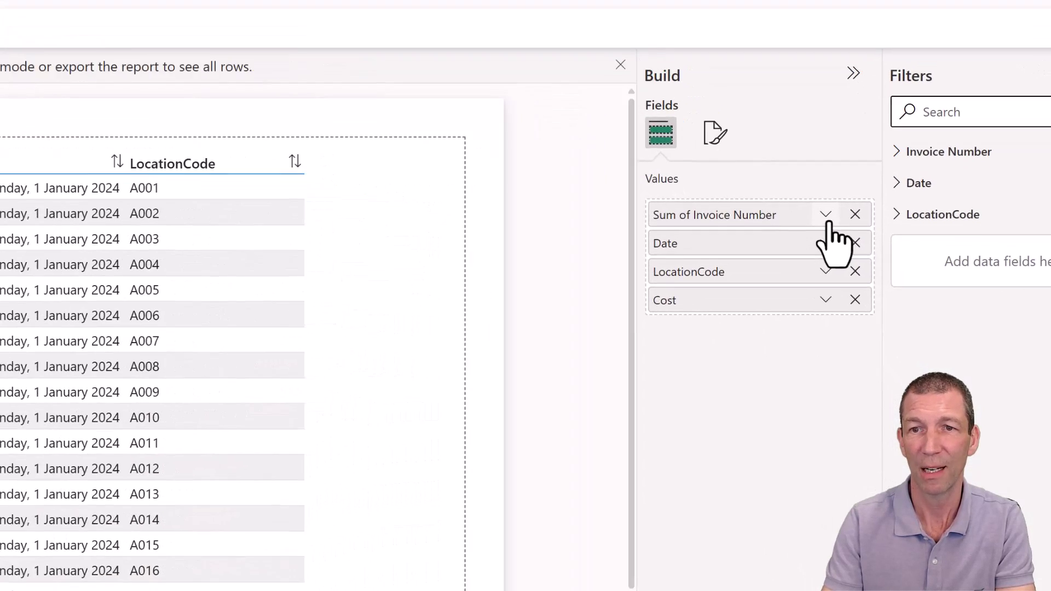
pyautogui.click(853, 250)
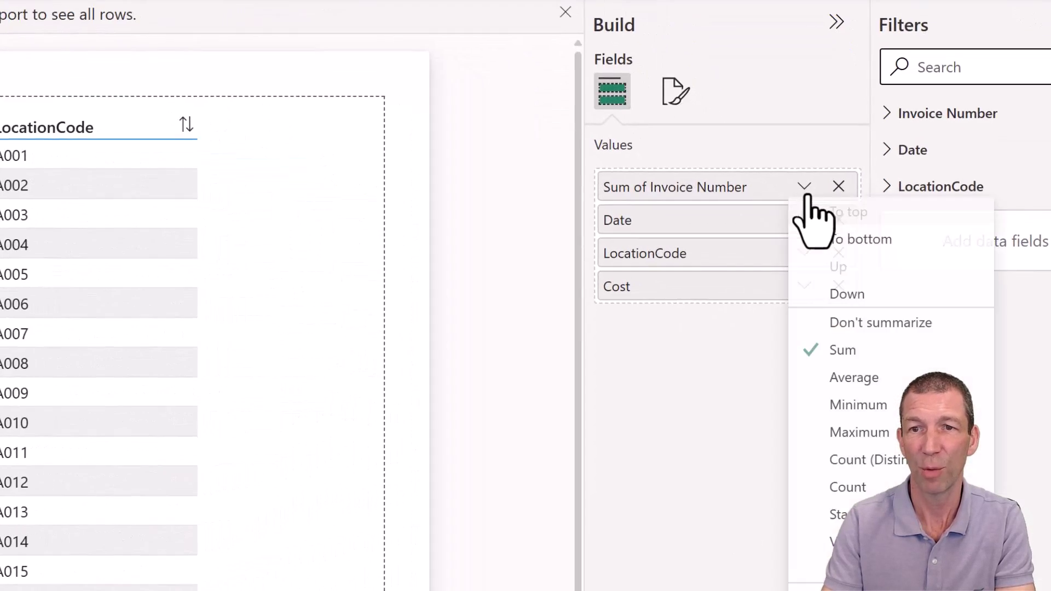
pyautogui.click(881, 328)
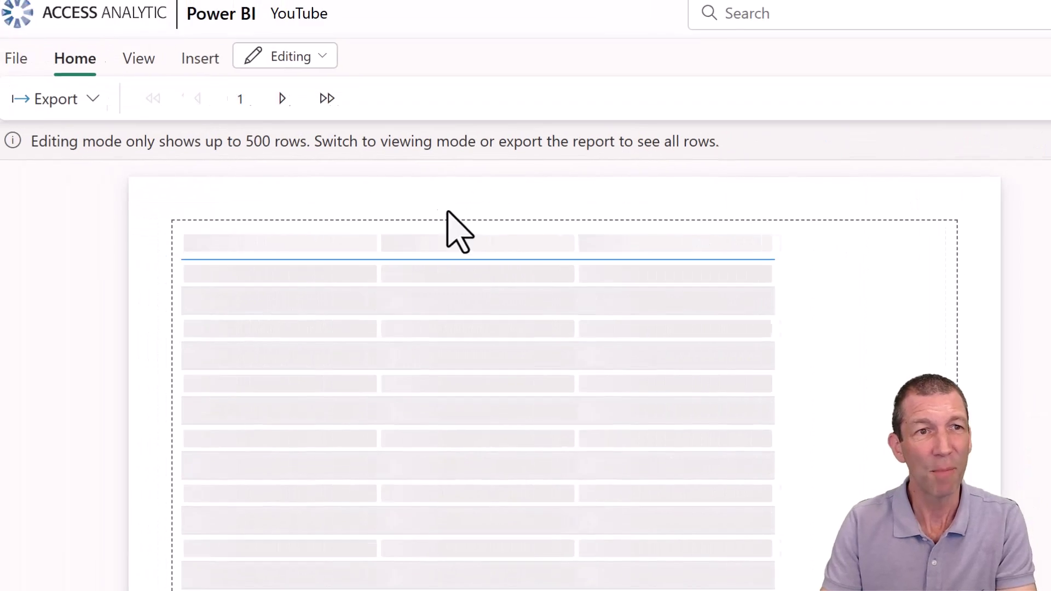
pyautogui.click(137, 58)
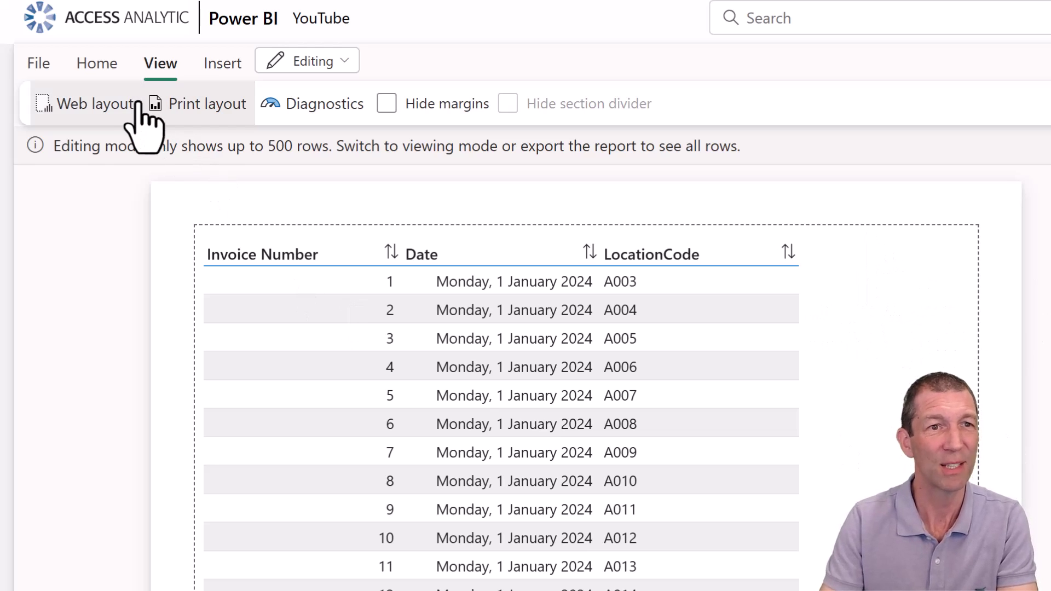
# Show web layout, add Location City as a basic filter, and keep only Bells Beach
pyautogui.click(78, 111)
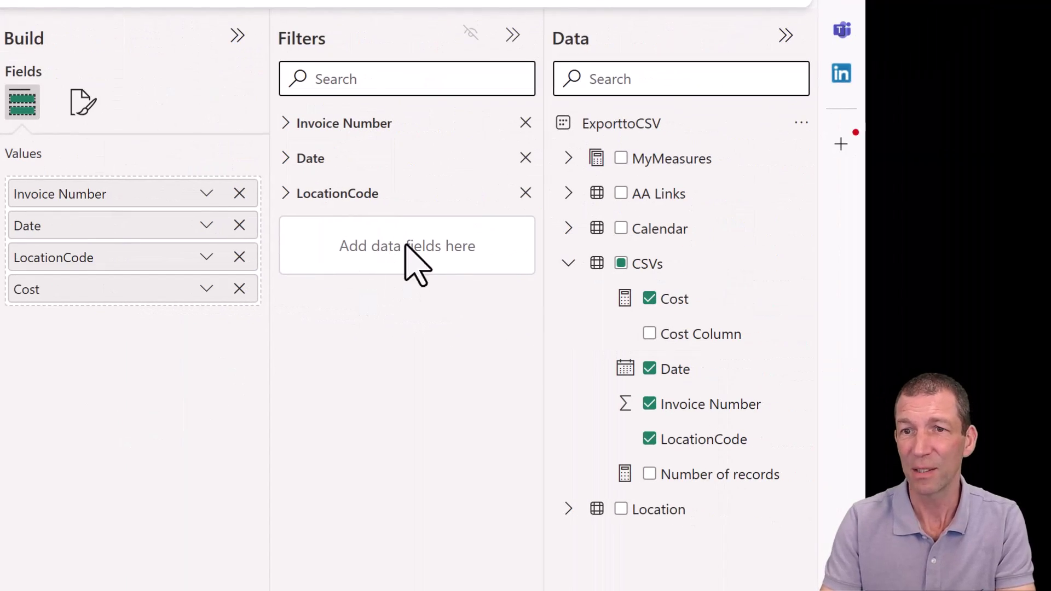
pyautogui.click(568, 509)
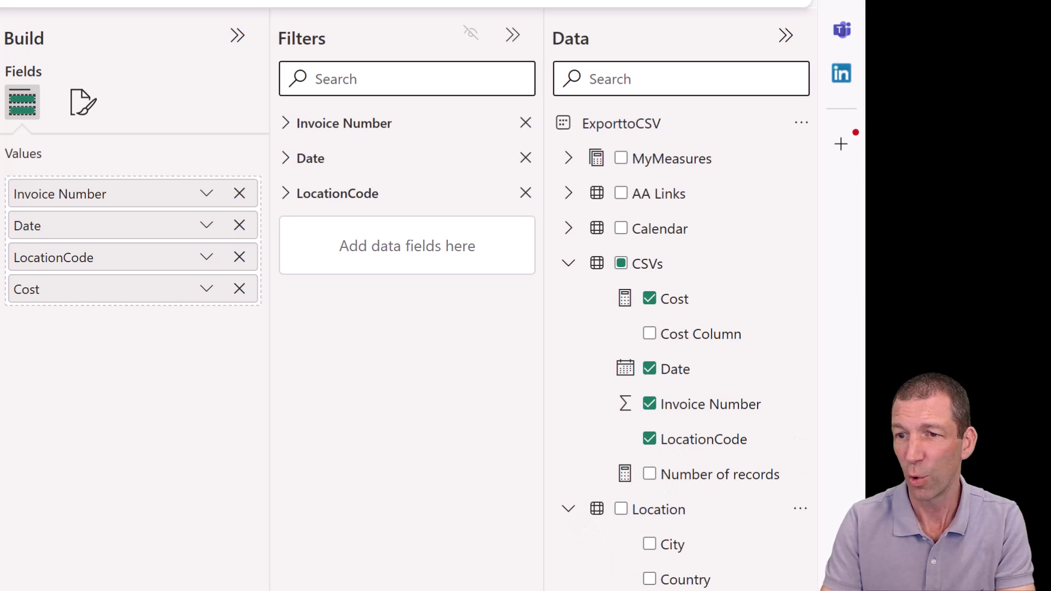
pyautogui.moveTo(673, 545); pyautogui.dragTo(421, 263)
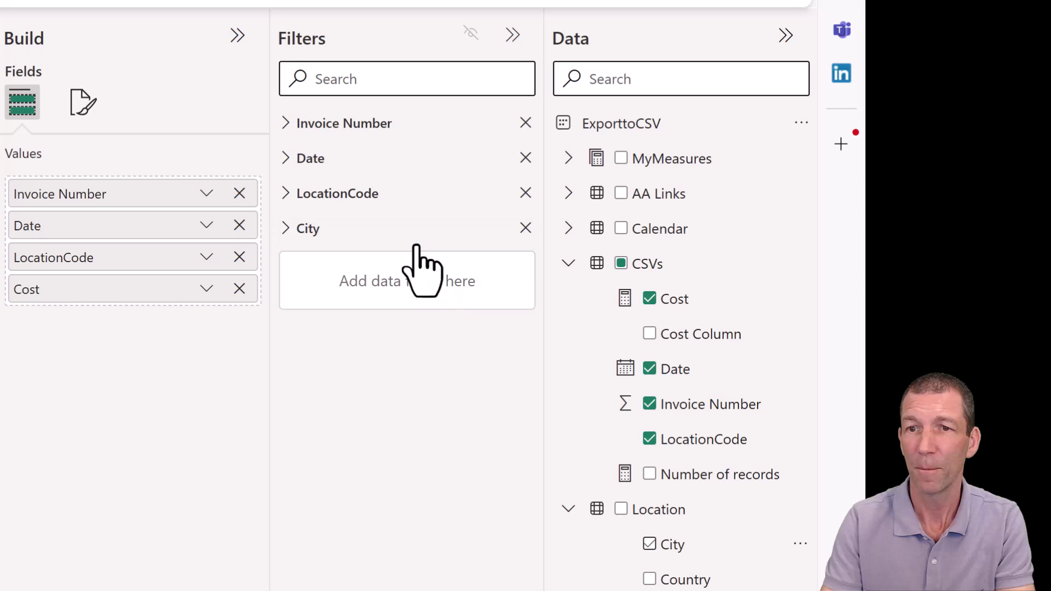
pyautogui.click(299, 235)
pyautogui.click(376, 316)
pyautogui.click(339, 331)
pyautogui.click(304, 387)
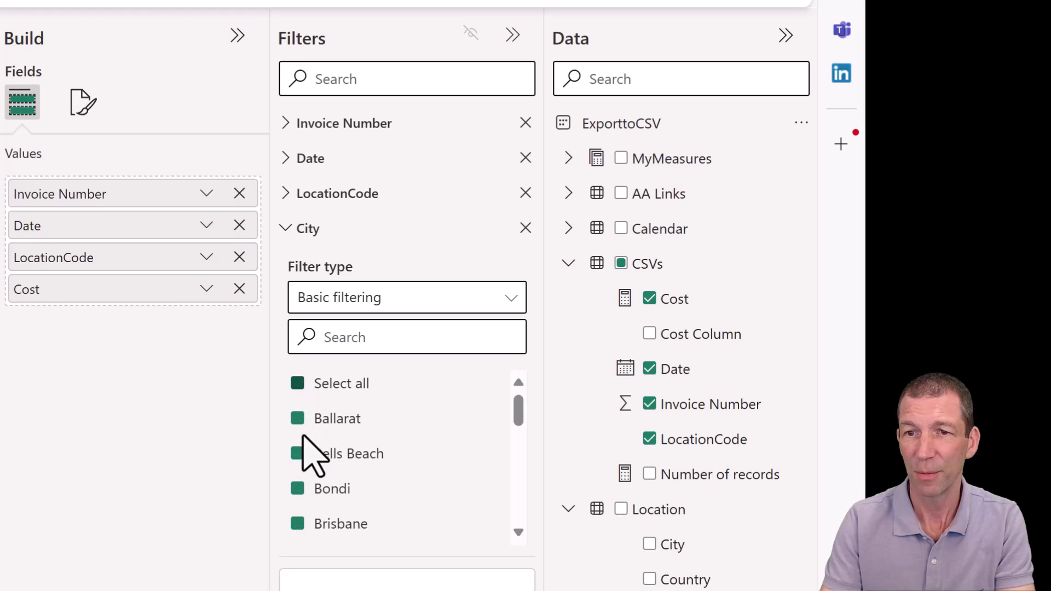
pyautogui.click(300, 453)
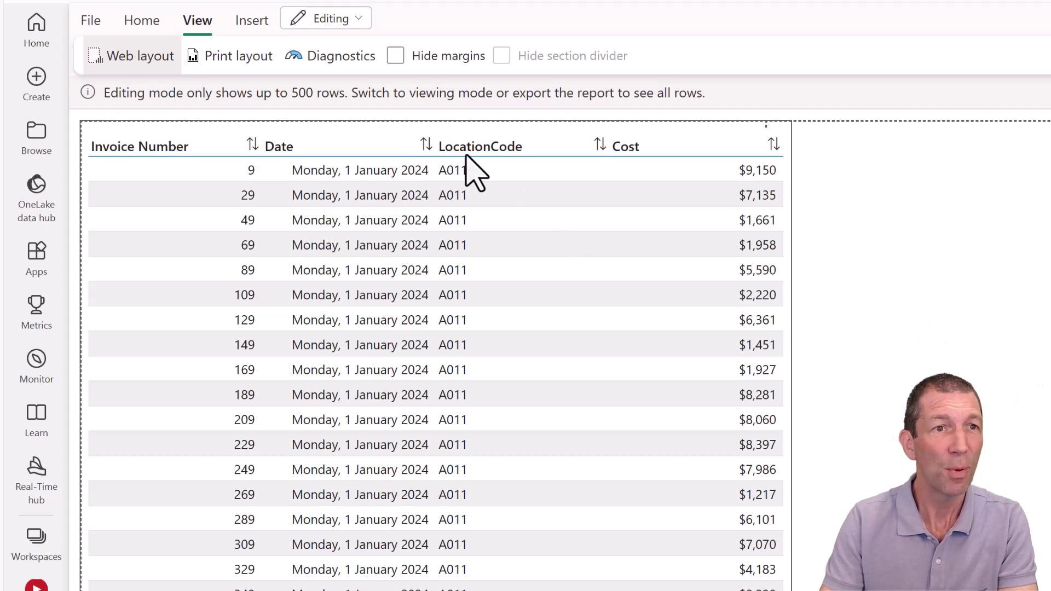
# Review the export formats, then save the report as 00 YouTube Export in the YouTube workspace
pyautogui.click(149, 25)
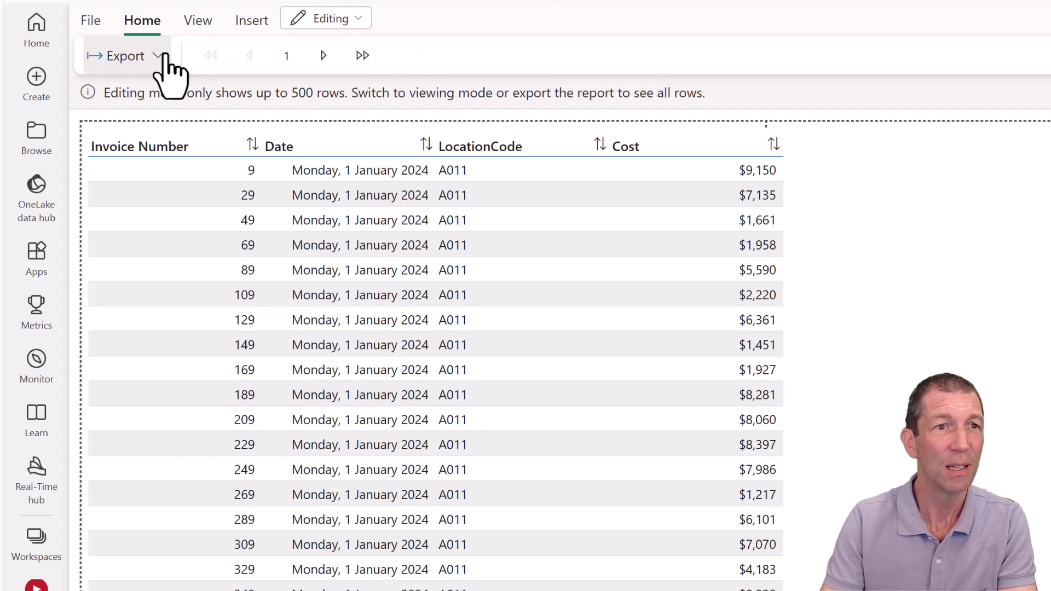
pyautogui.click(159, 57)
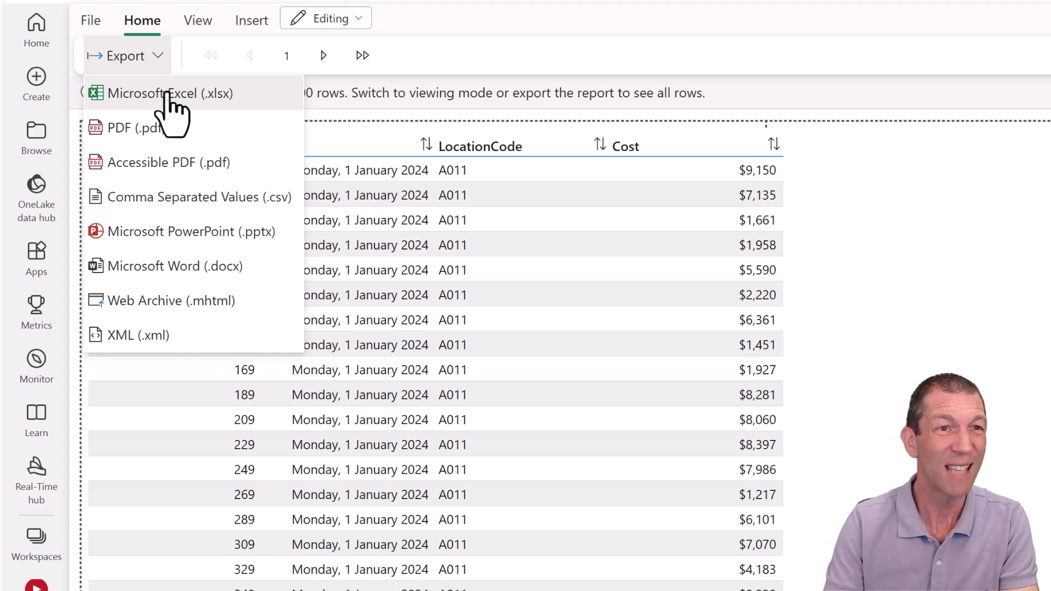
pyautogui.click(91, 21)
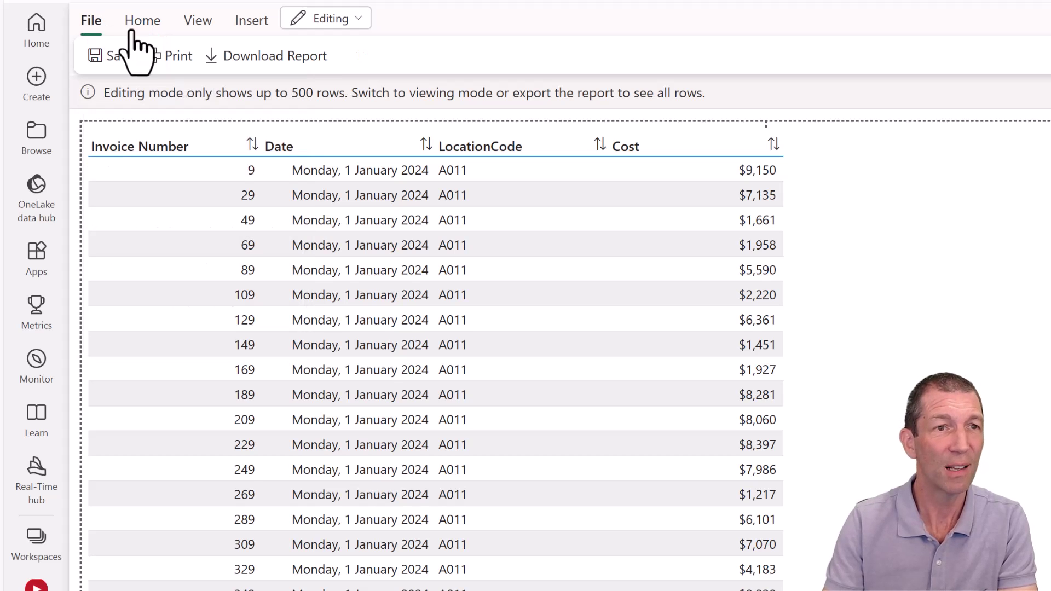
pyautogui.click(121, 56)
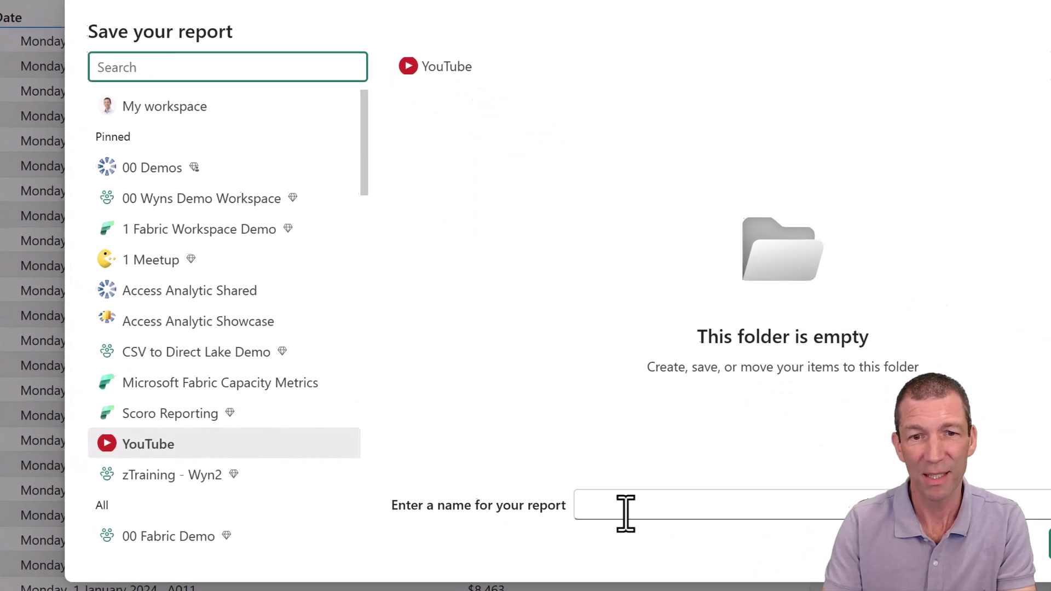
pyautogui.click(624, 512)
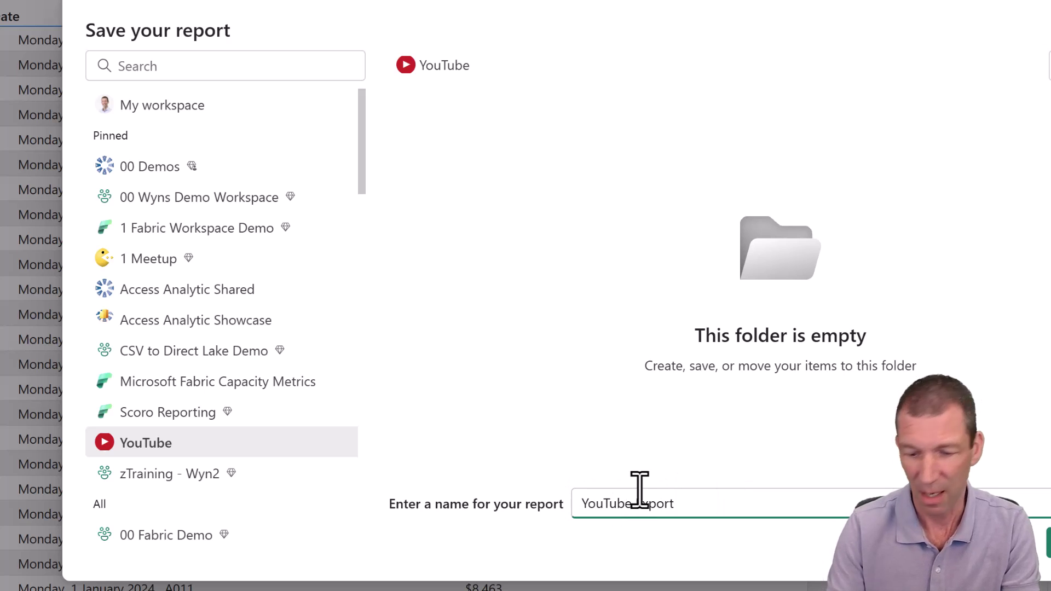
pyautogui.write('00')
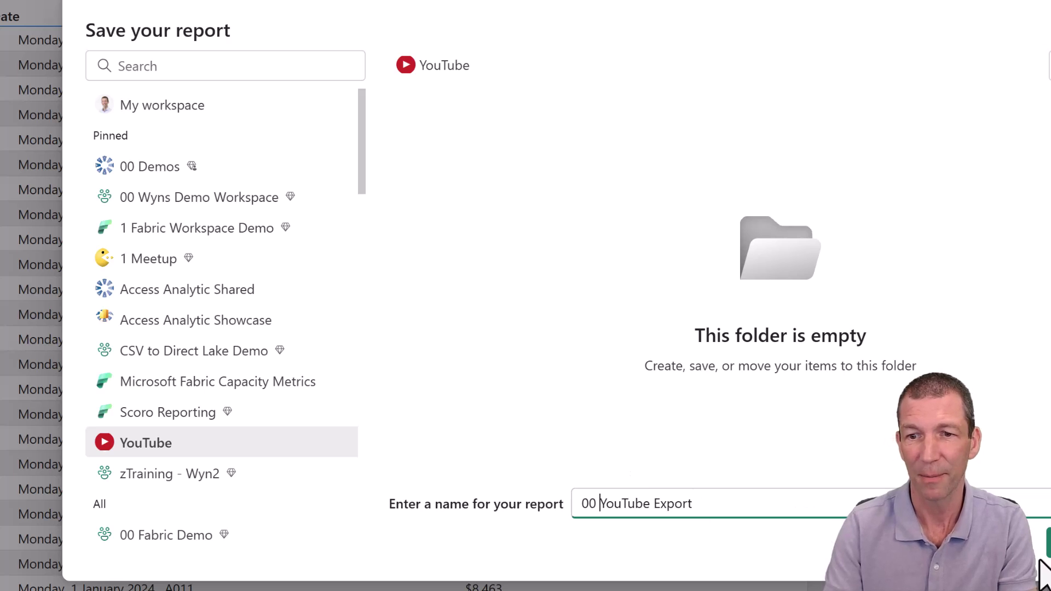
pyautogui.press('Return')
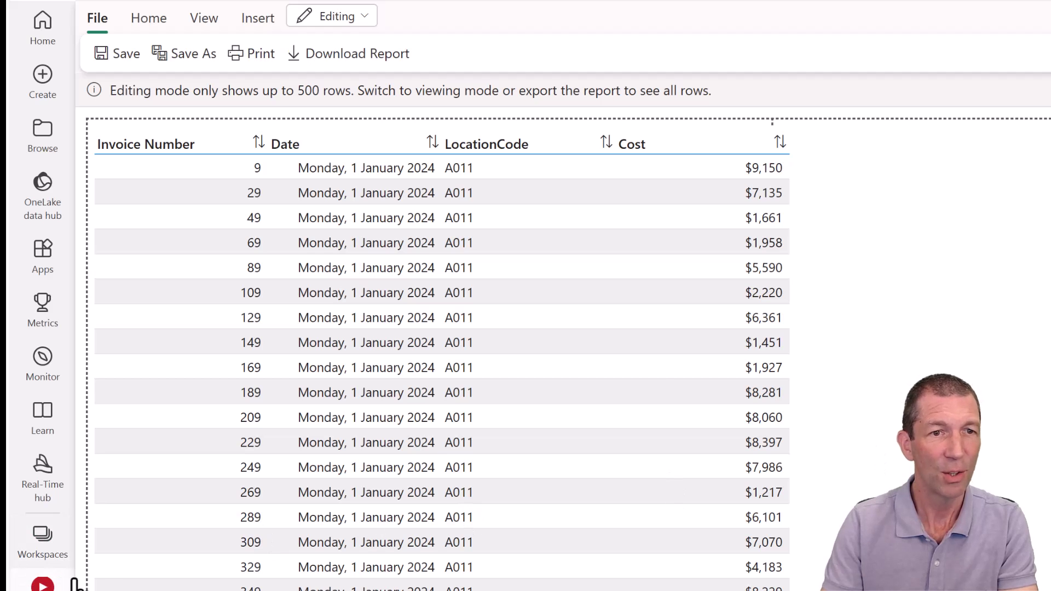
# Open the 00 YouTube Export report from the YouTube workspace contents
pyautogui.click(83, 584)
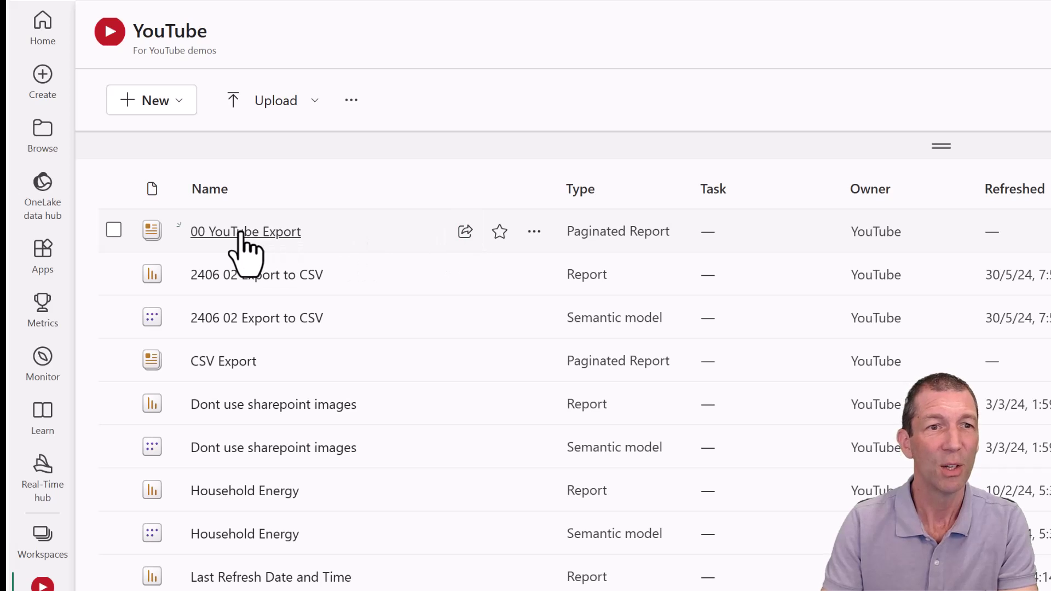
pyautogui.click(246, 232)
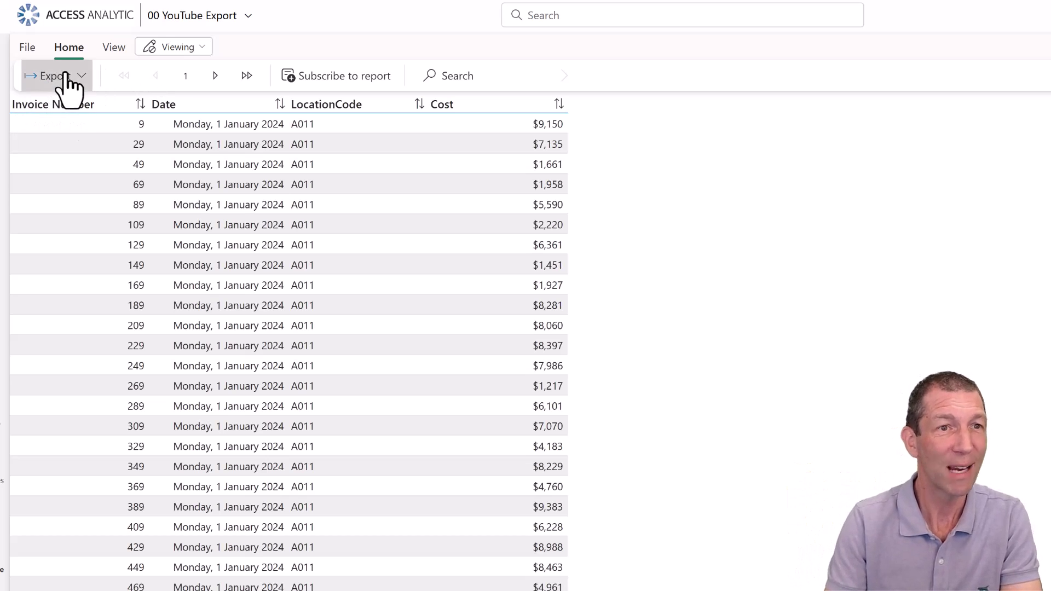
# Check the report's export format list, close it, and show the File options
pyautogui.click(68, 82)
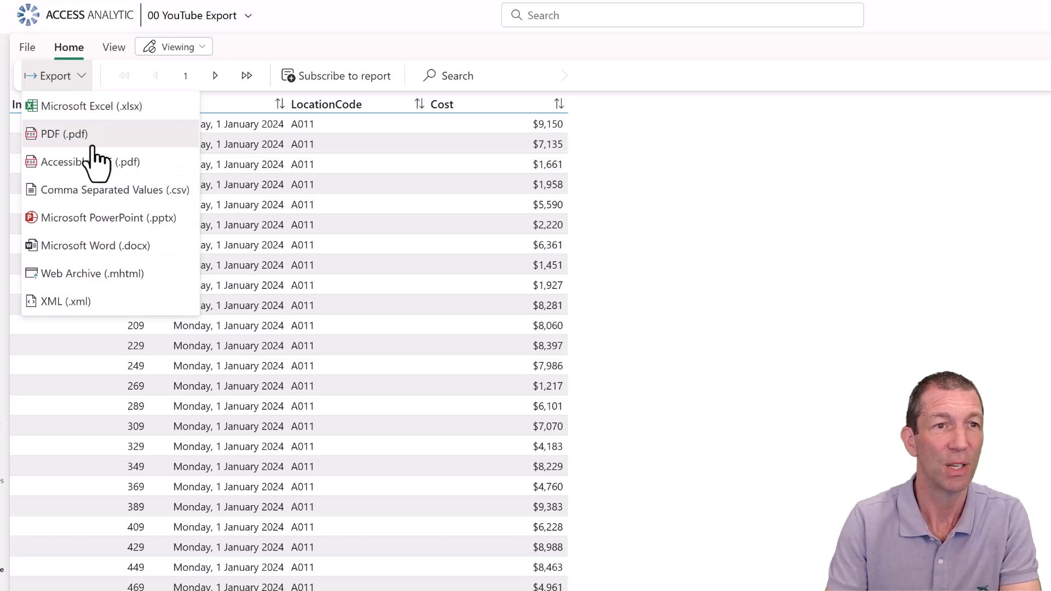
pyautogui.click(78, 81)
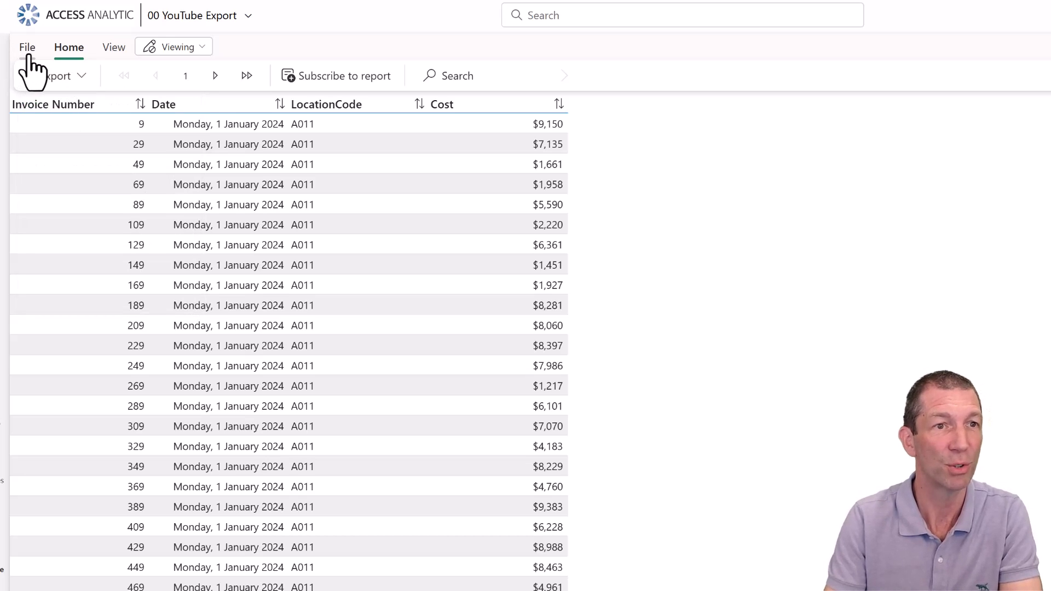
pyautogui.click(27, 47)
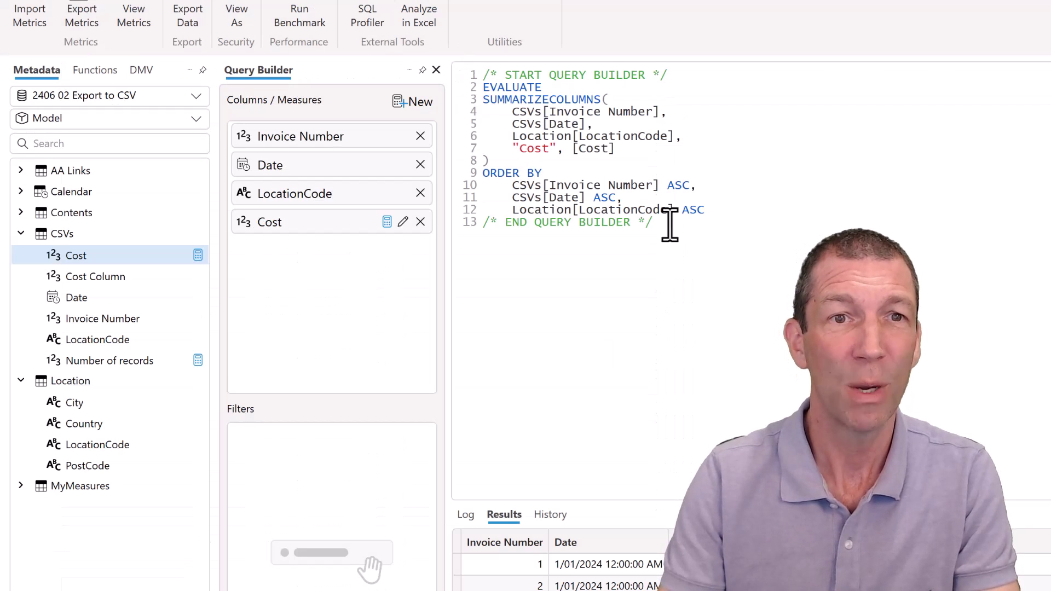
# Select the generated SUMMARIZECOLUMNS query for Invoice Number, Date, LocationCode and Cost in DAX Studio
pyautogui.moveTo(654, 223); pyautogui.dragTo(422, 66)
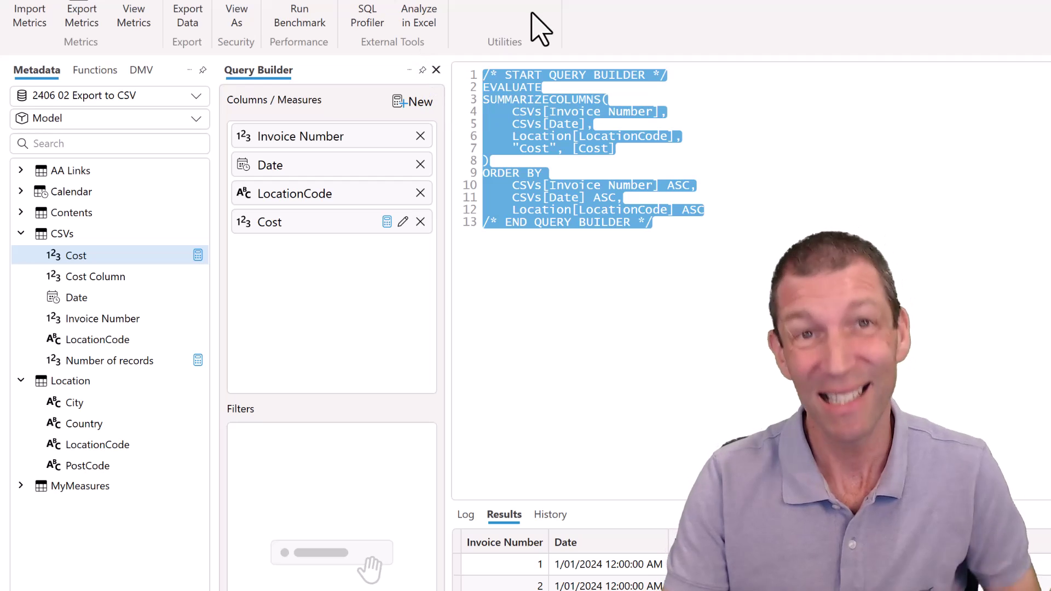